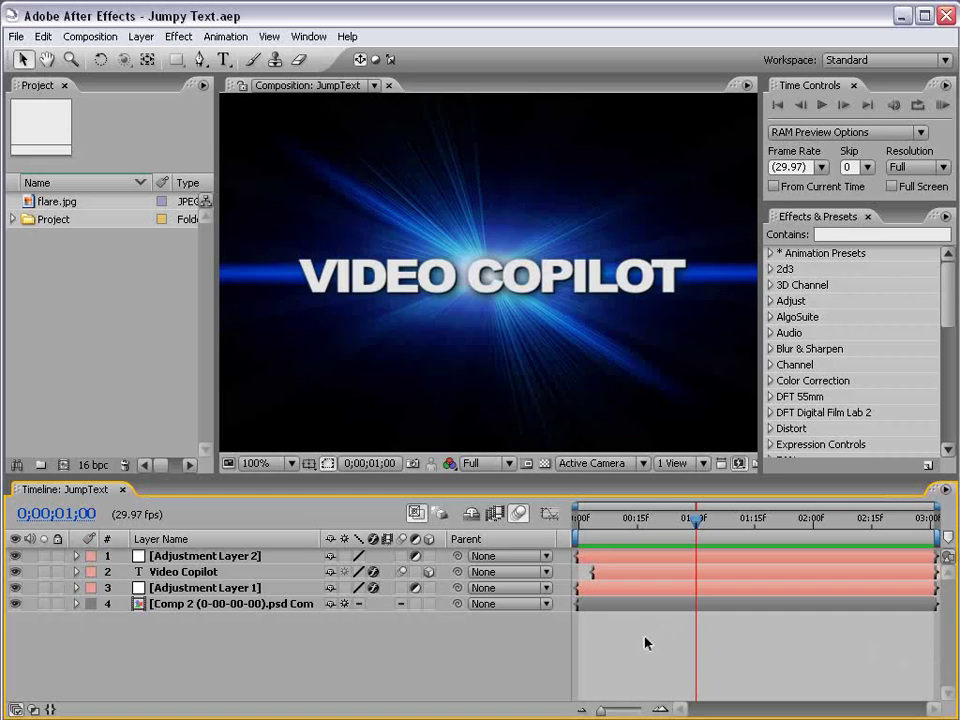
# - Preview the JumpText comp and solo layer 2, Video Copilot, to watch the text animation alone
pyautogui.press('KP_0')
pyautogui.moveTo(583, 524); pyautogui.dragTo(651, 537)
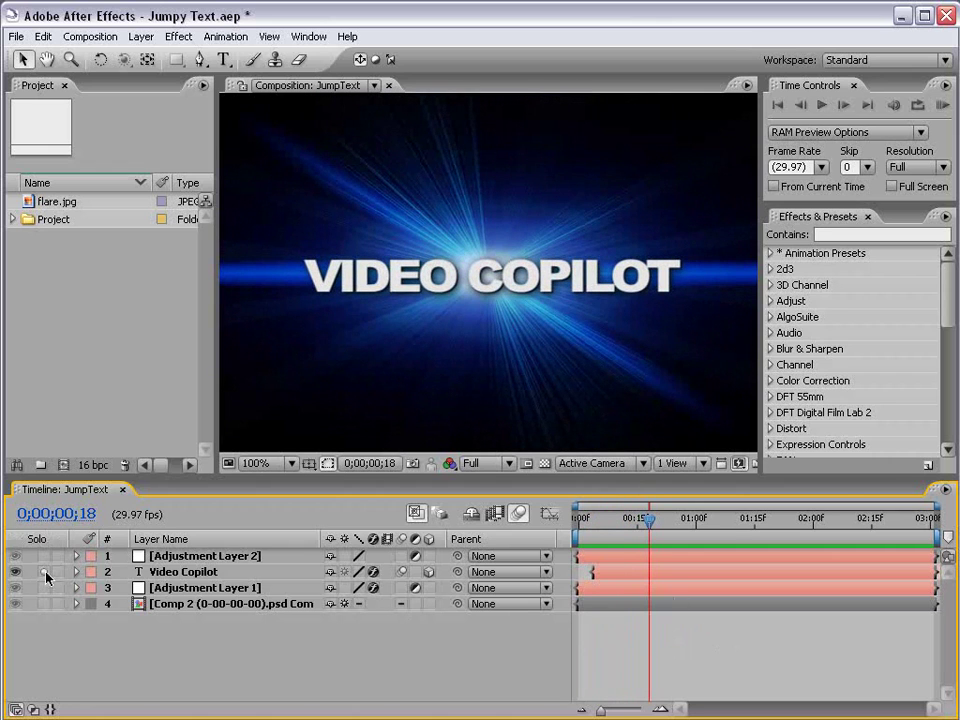
pyautogui.click(43, 571)
pyautogui.moveTo(584, 522)
pyautogui.mouseDown()
pyautogui.moveTo(637, 523)
pyautogui.moveTo(581, 522)
pyautogui.mouseUp()
# - Create a new composition, Comp 2, with a duration of 0;00;05;00
pyautogui.press('KP_0')
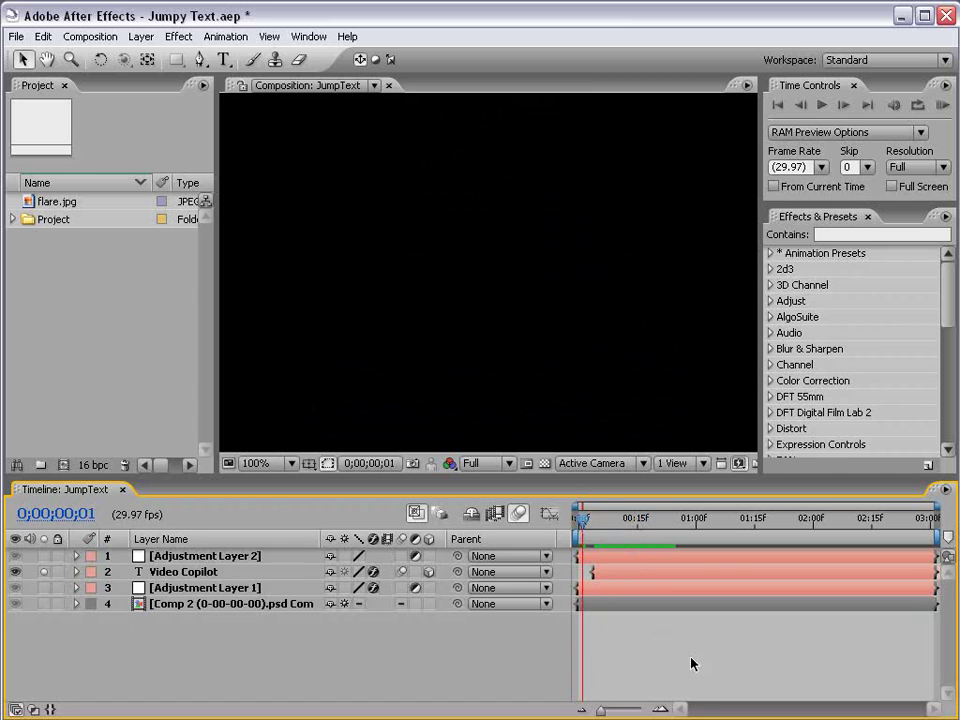
pyautogui.click(92, 37)
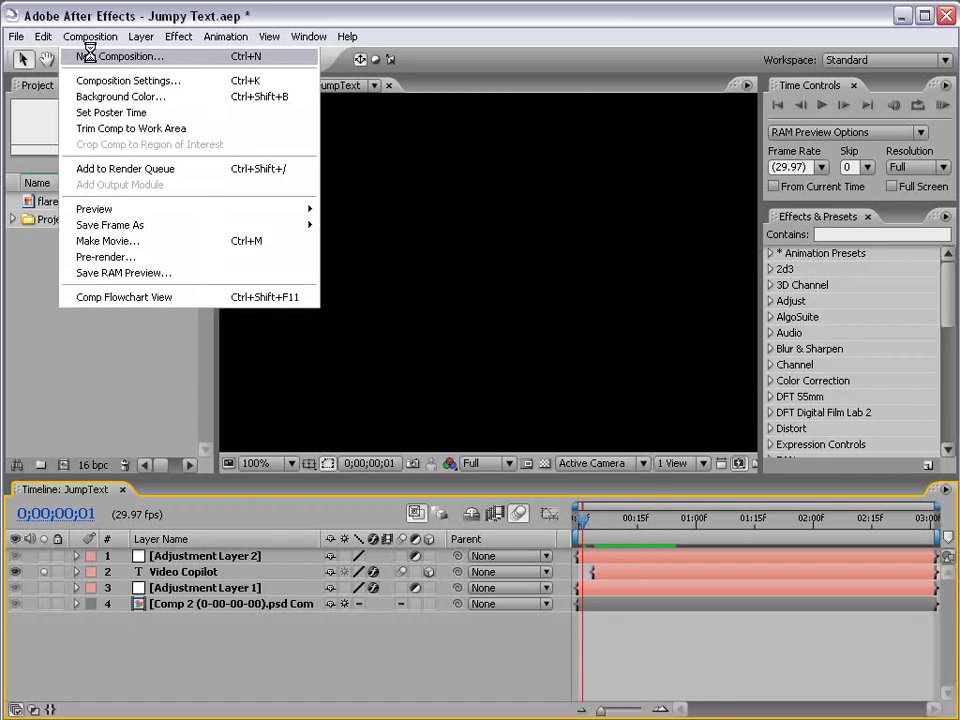
pyautogui.click(84, 55)
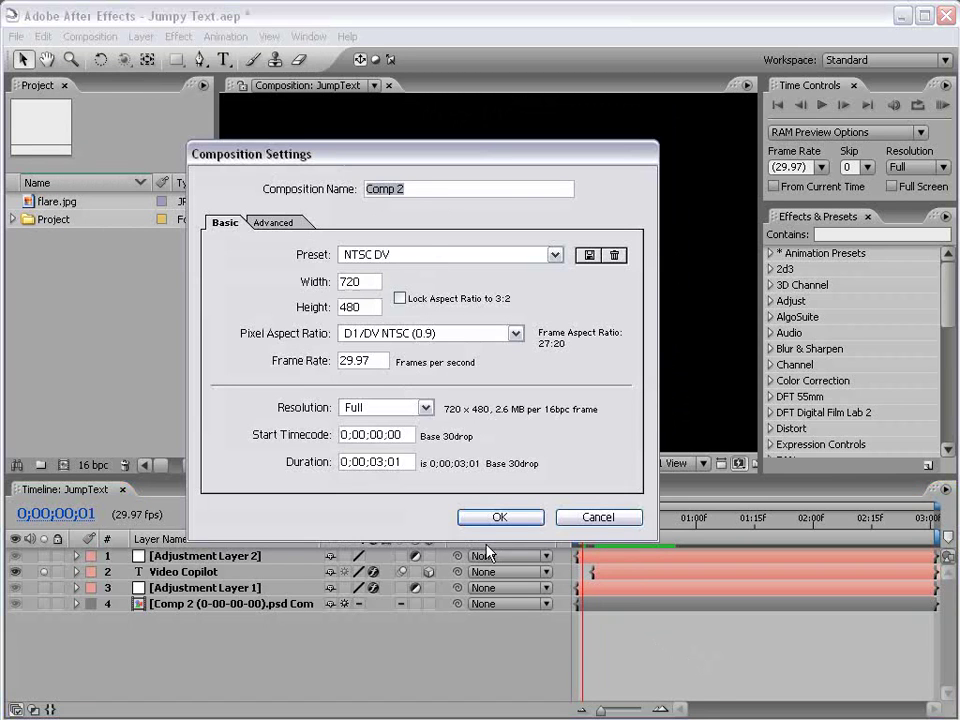
pyautogui.click(380, 461)
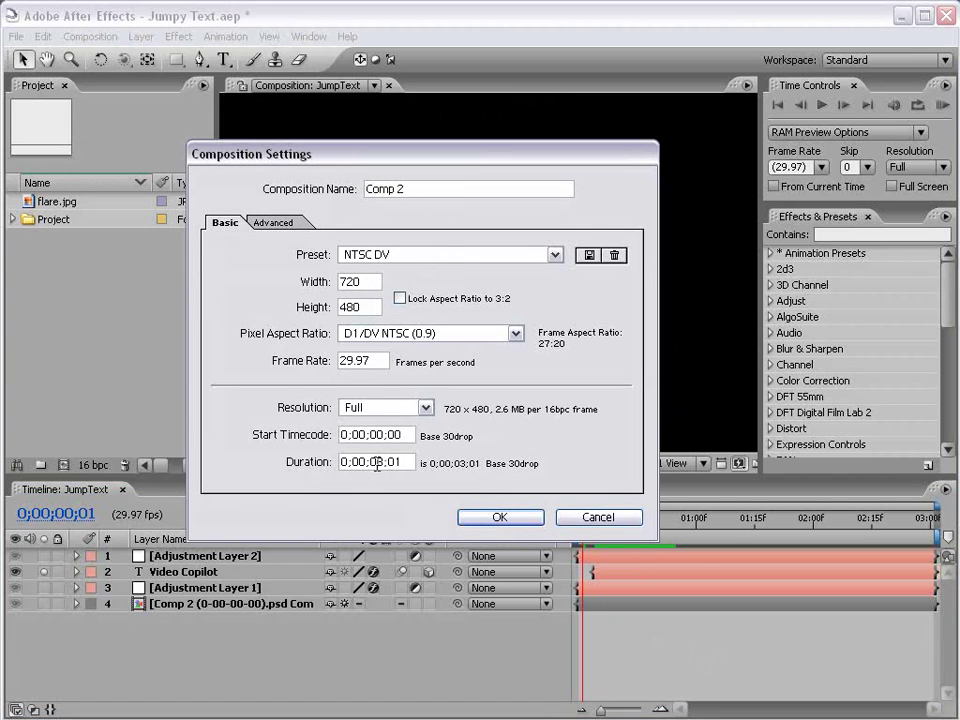
pyautogui.press('BackSpace')
pyautogui.write('5')
pyautogui.press('End')
pyautogui.press('BackSpace')
pyautogui.write('0')
pyautogui.click(499, 516)
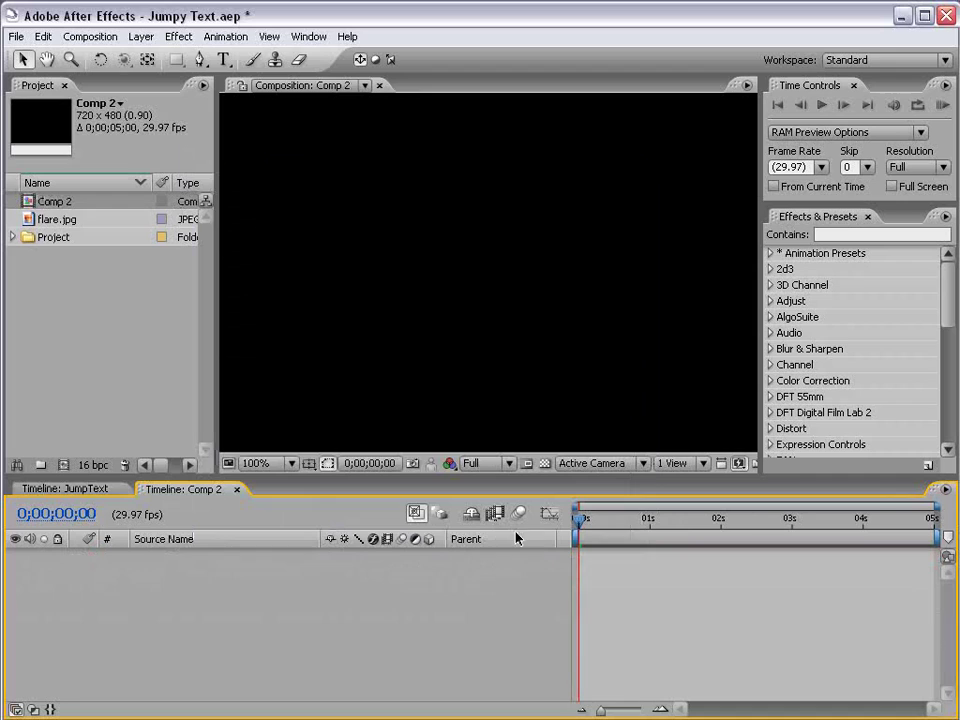
# - Add a VIDEO COPILOT text layer and move it to the frame centre at 100% view
pyautogui.click(224, 59)
pyautogui.click(397, 270)
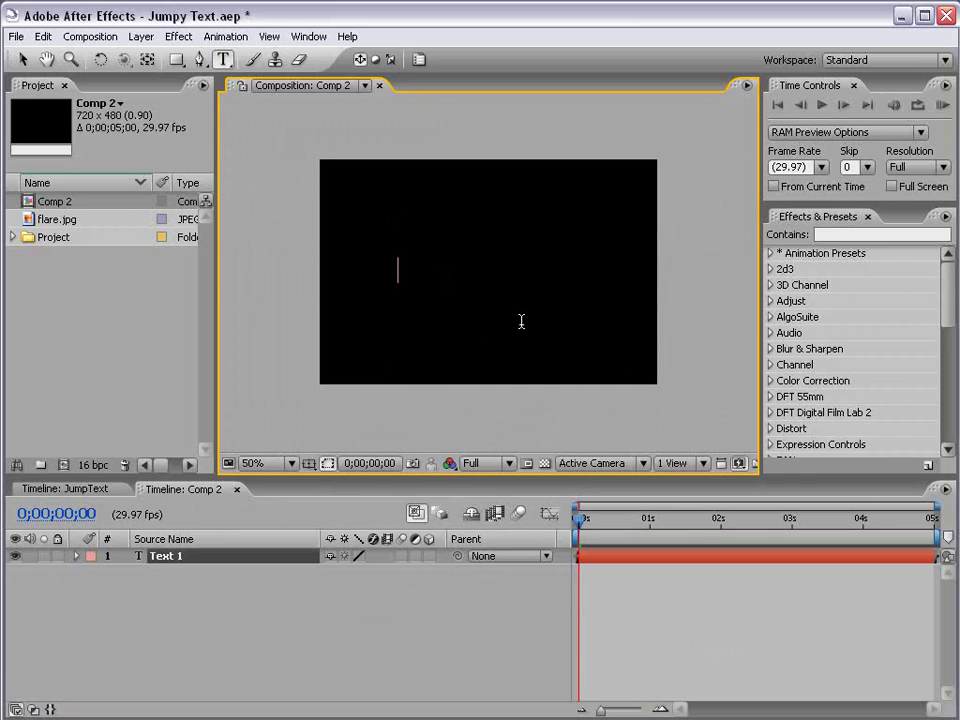
pyautogui.write('VIDEO COPILOT')
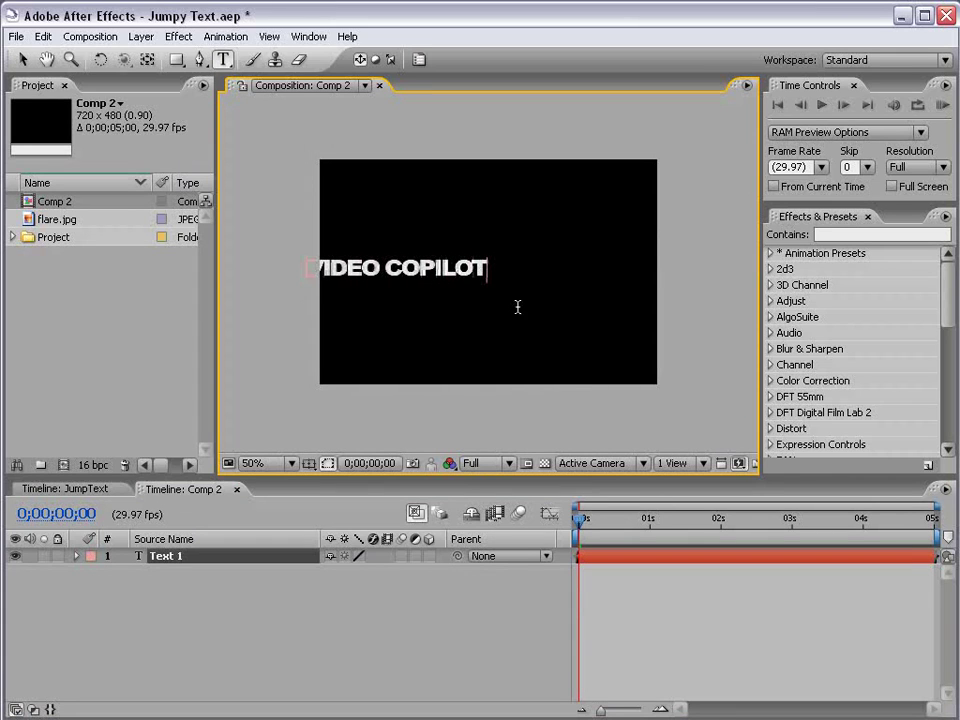
pyautogui.click(23, 59)
pyautogui.moveTo(438, 270); pyautogui.dragTo(518, 270)
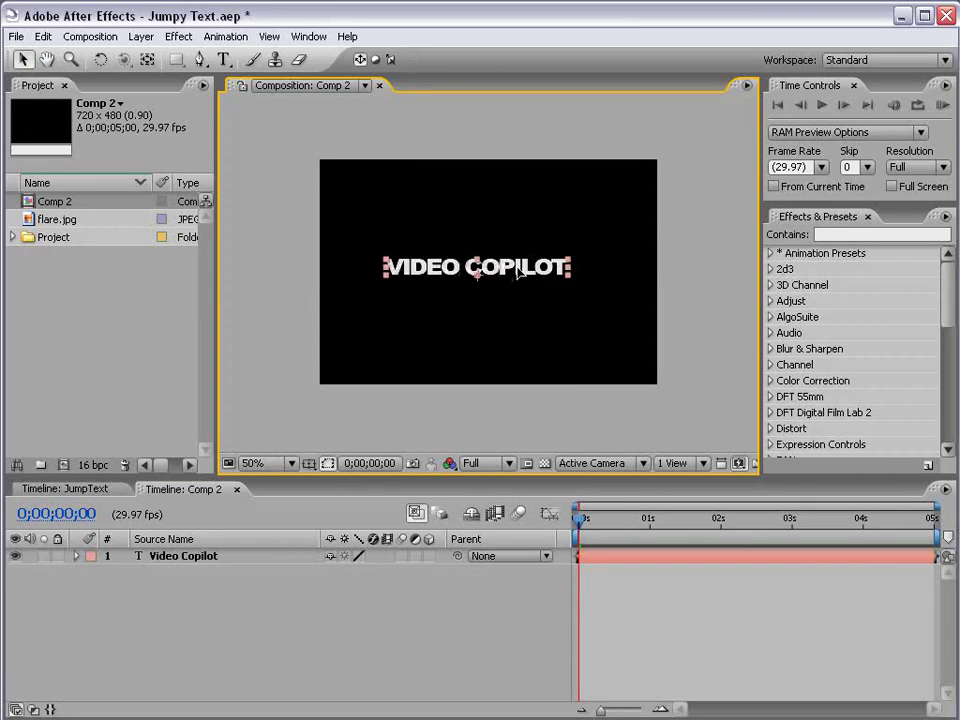
pyautogui.press('.')
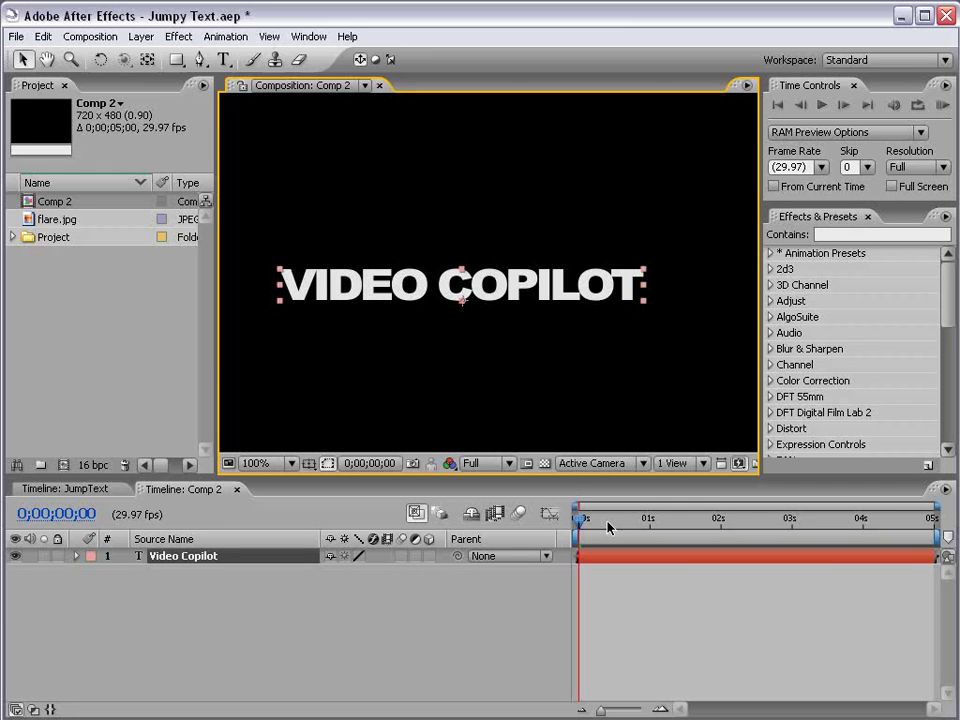
# - Reselect the VIDEO COPILOT text layer and nudge it slightly down toward centre
pyautogui.click(660, 574)
pyautogui.scroll(-2, 470, 316)
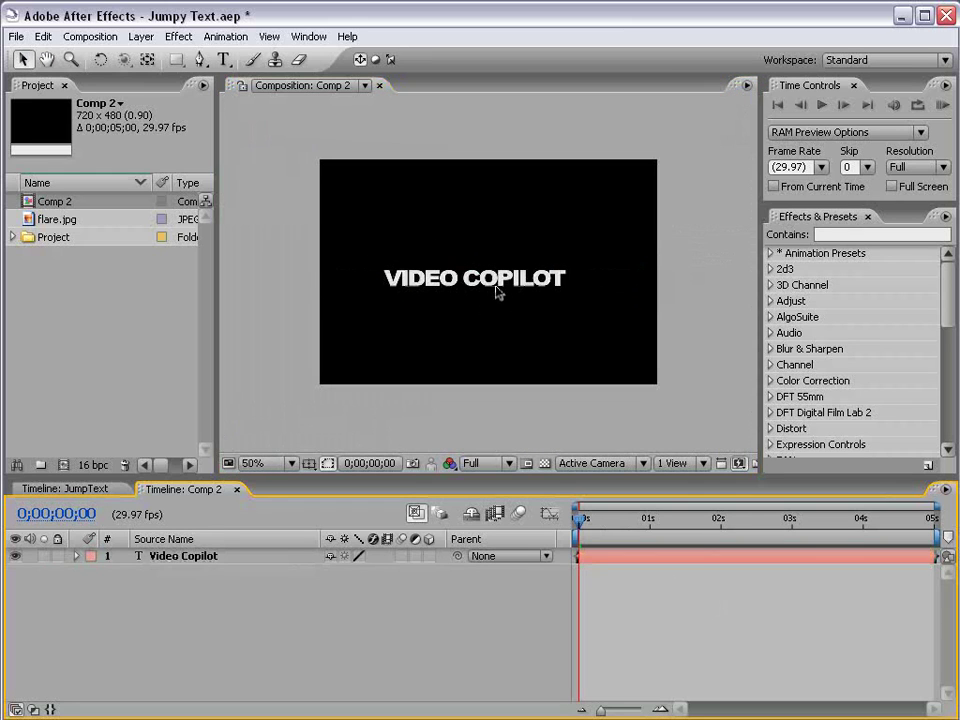
pyautogui.click(507, 275)
pyautogui.scroll(2, 470, 295)
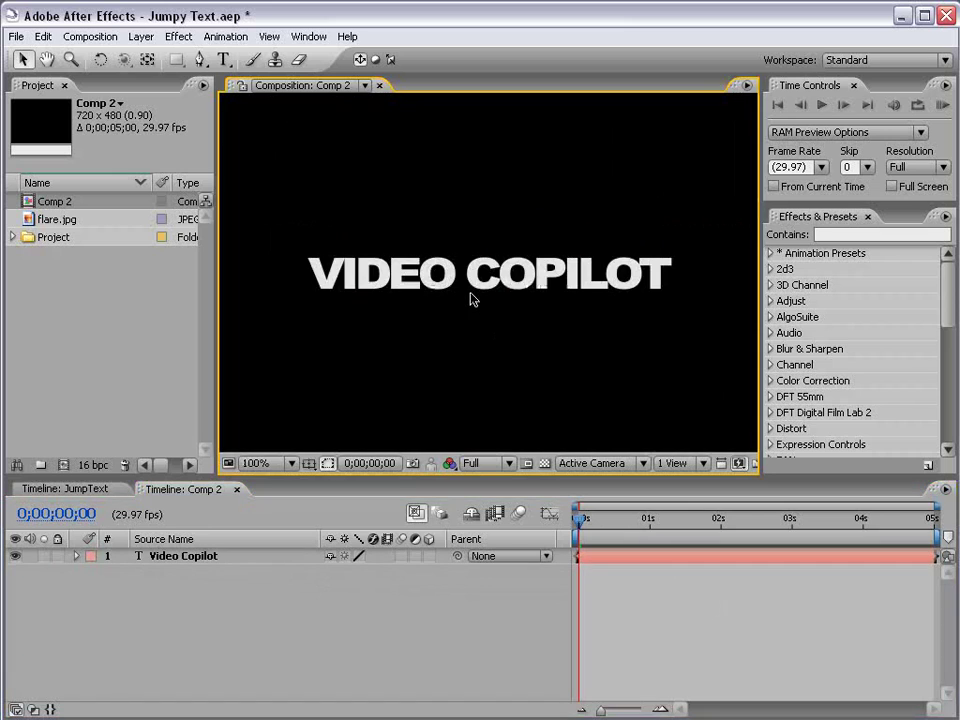
pyautogui.scroll(-2, 470, 295)
pyautogui.moveTo(486, 278); pyautogui.dragTo(490, 281)
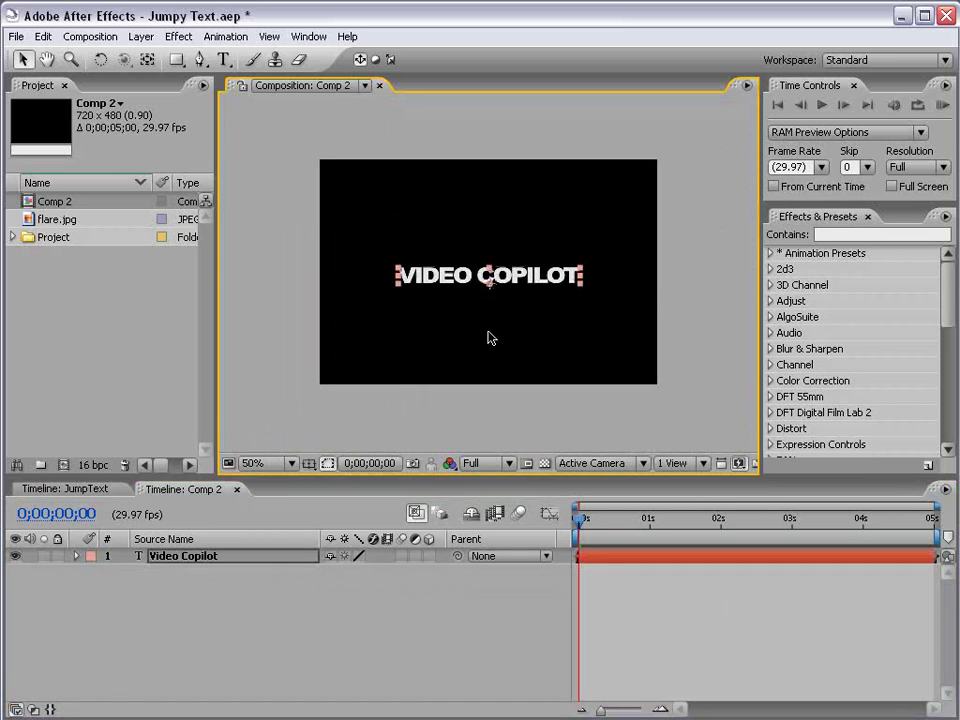
# - Make the Video Copilot text a 3D layer and reveal its Position property
pyautogui.press("'")
pyautogui.scroll(2, 508, 281)
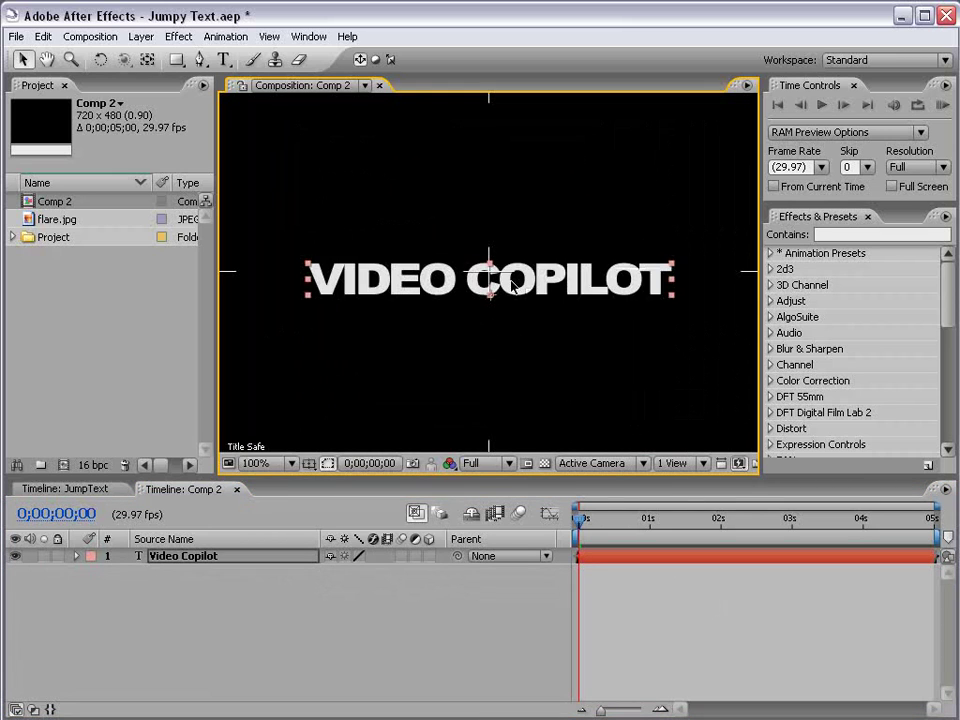
pyautogui.press("'")
pyautogui.click(600, 561)
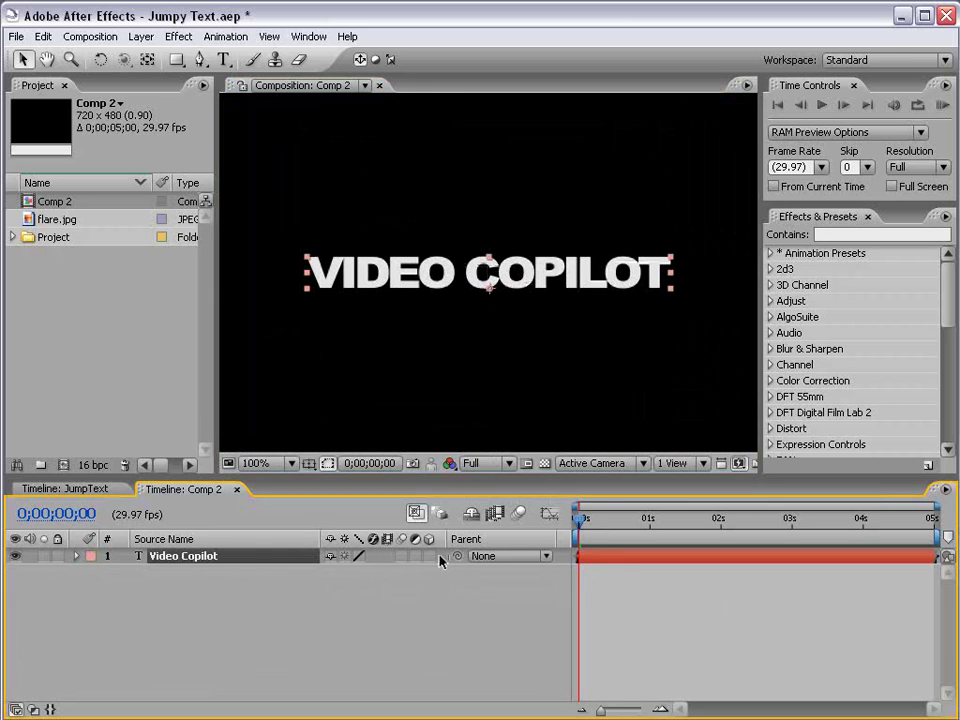
pyautogui.click(429, 556)
pyautogui.press('p')
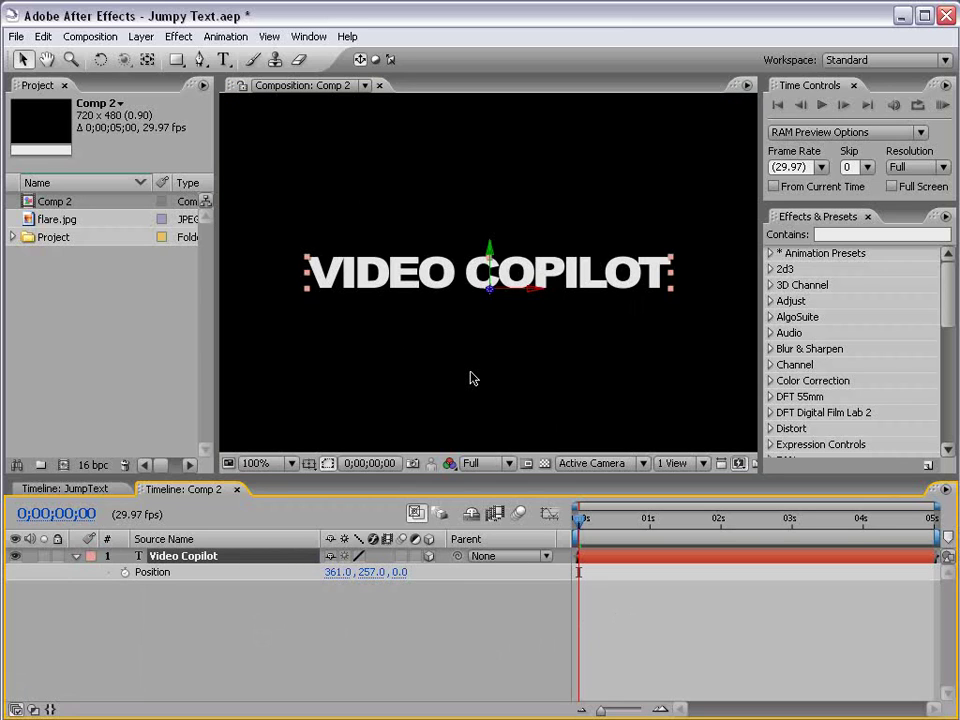
# - Give the text's Position a wiggle(5,200) expression
pyautogui.keyDown('alt'); pyautogui.click(125, 572); pyautogui.keyUp('alt')
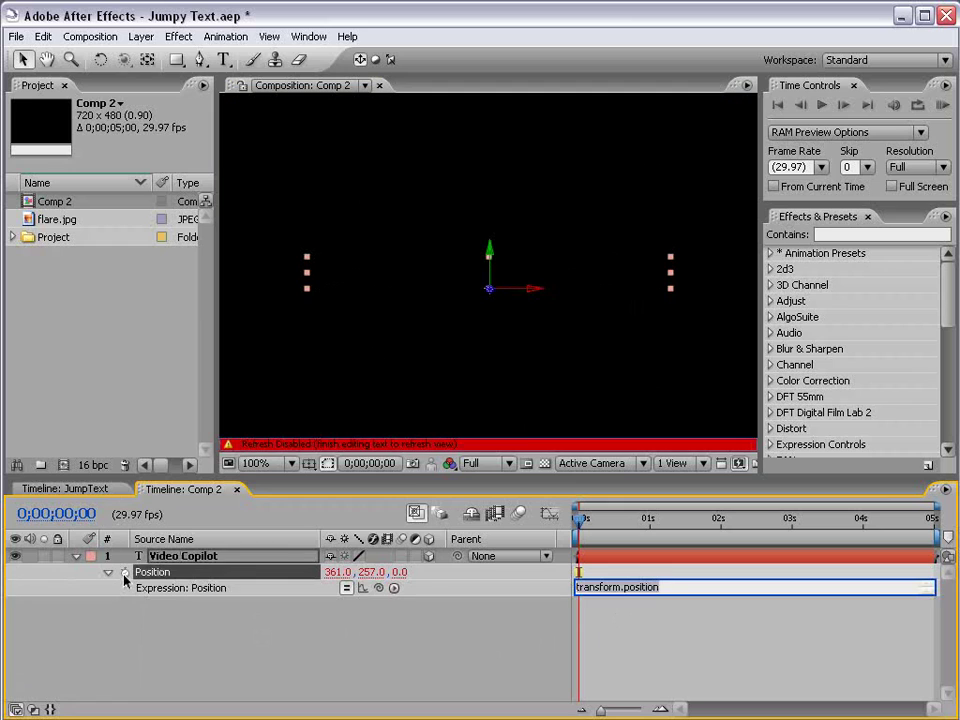
pyautogui.click(621, 647)
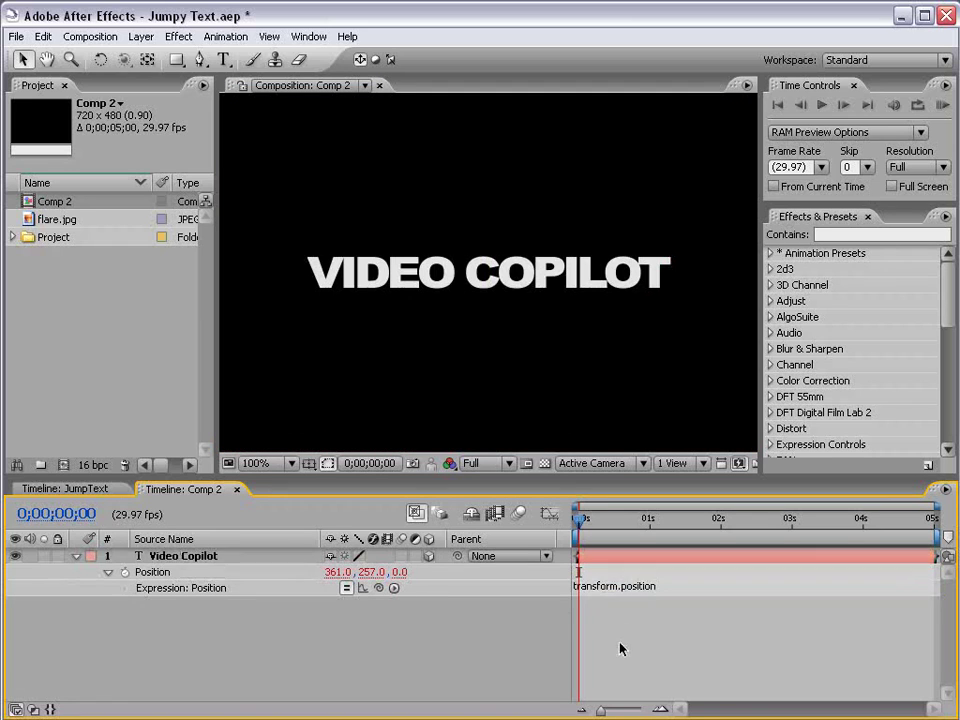
pyautogui.click(655, 587)
pyautogui.write('wig')
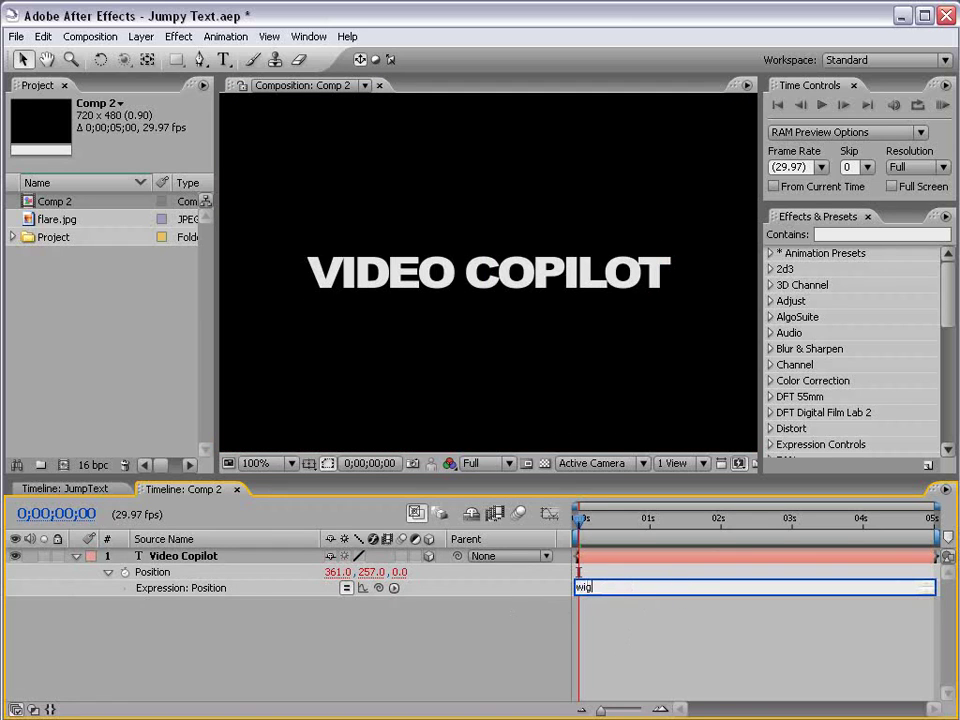
pyautogui.write('gle(5,200')
pyautogui.doubleClick(627, 587)
pyautogui.click(630, 643)
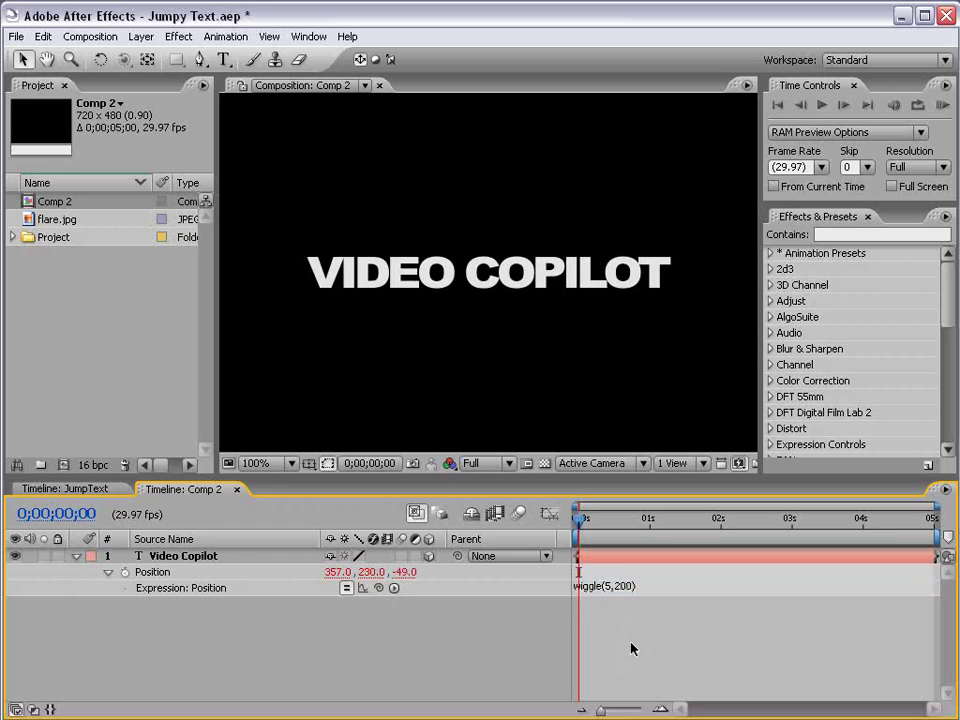
# - Preview the jumping text, then reopen the wiggle expression to remove it
pyautogui.scroll(-2, 482, 270)
pyautogui.moveTo(585, 525); pyautogui.dragTo(620, 521)
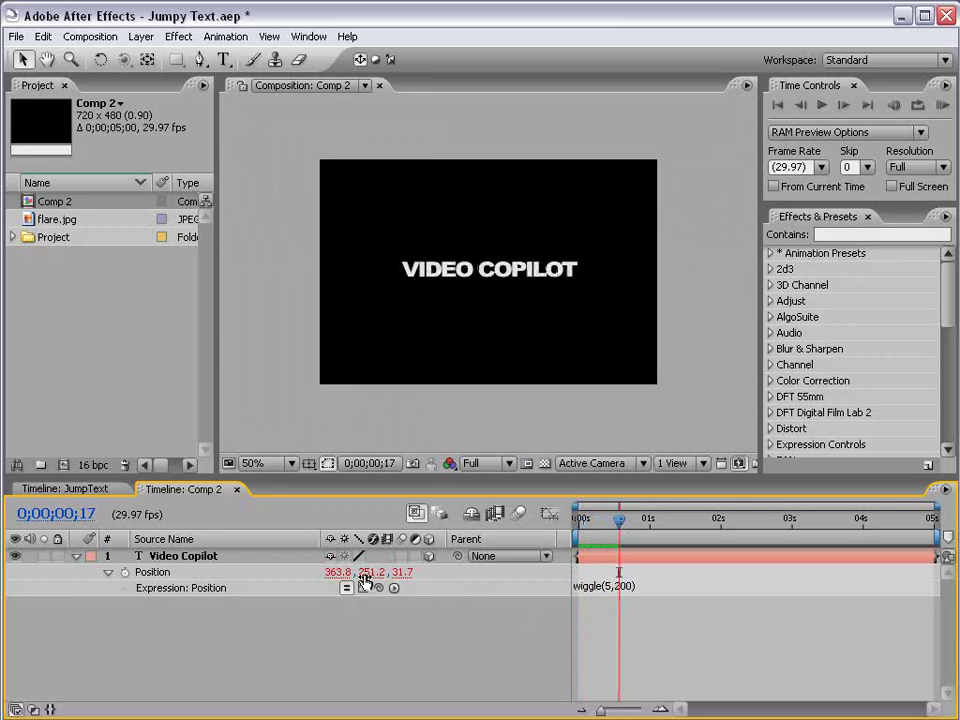
pyautogui.press('KP_0')
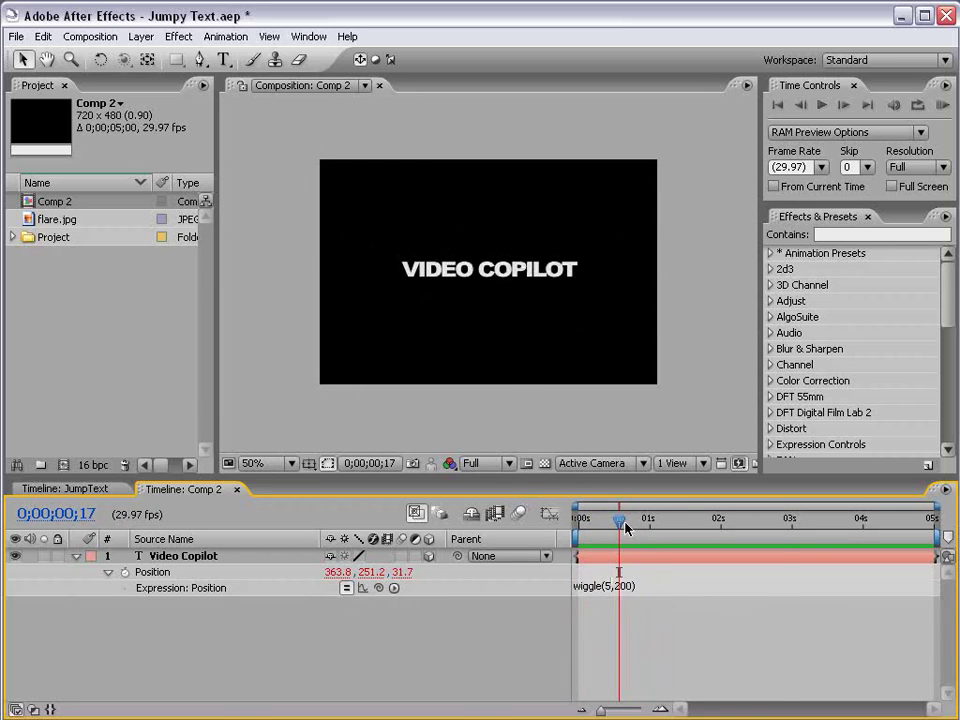
pyautogui.click(630, 558)
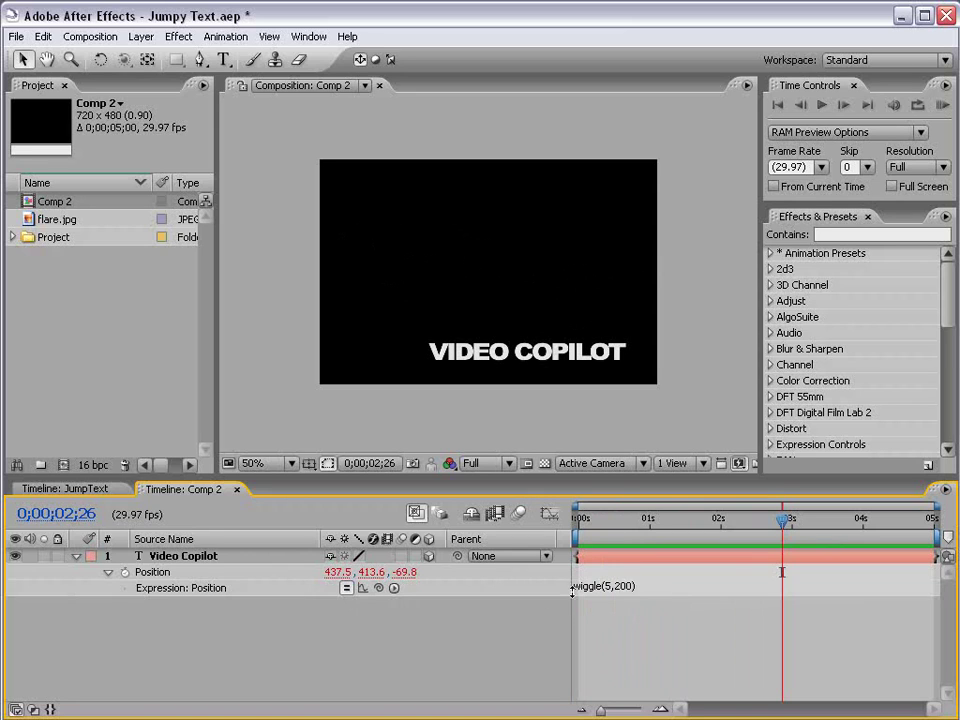
pyautogui.click(609, 589)
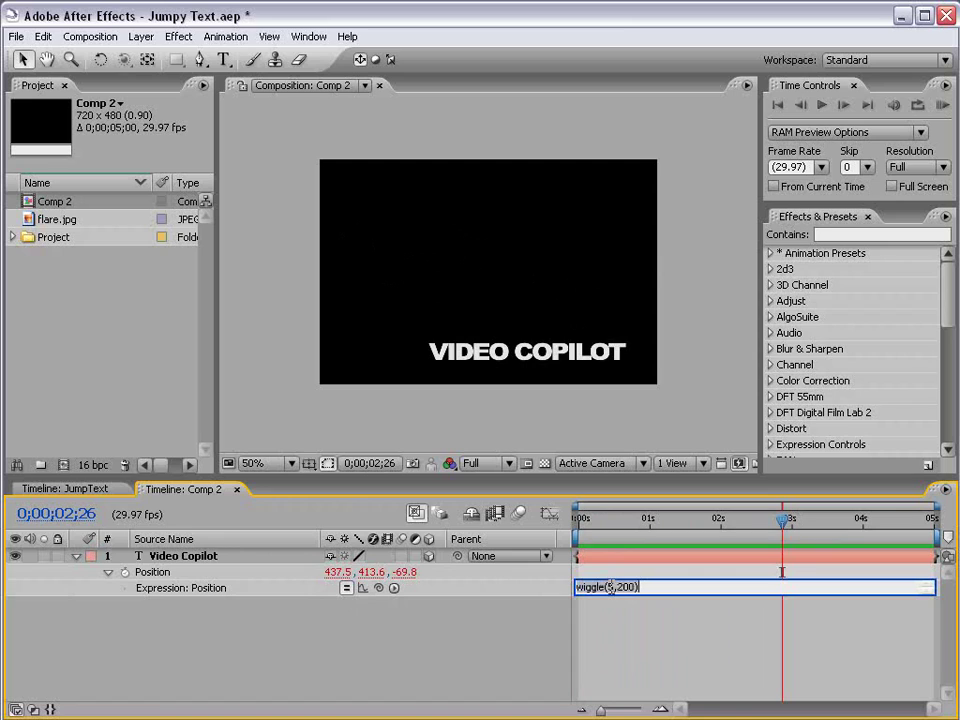
pyautogui.click(598, 595)
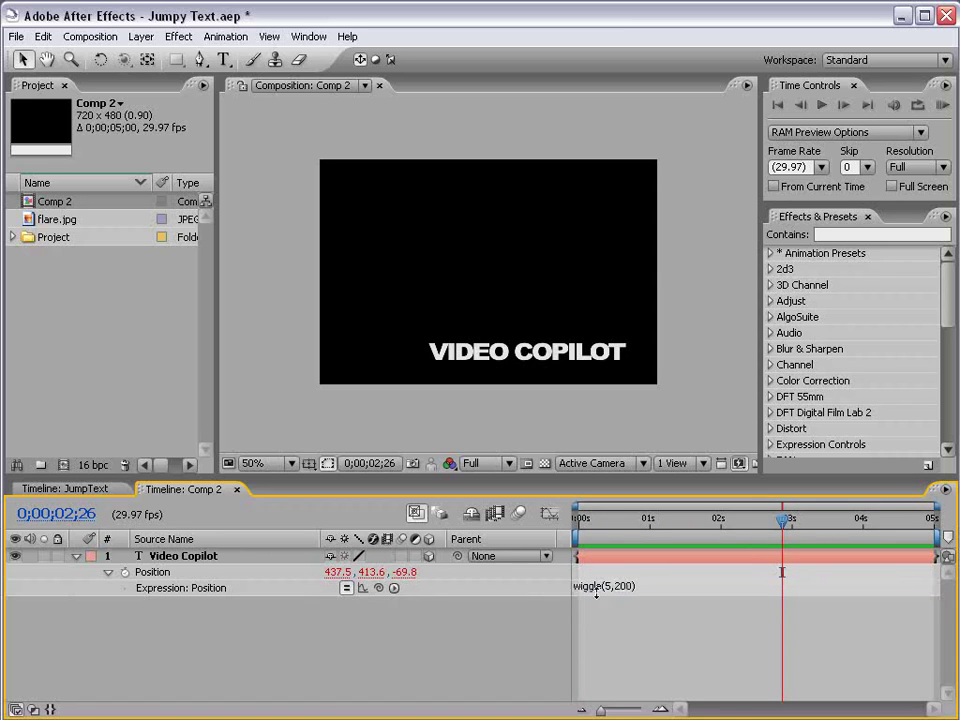
pyautogui.click(600, 592)
# - Delete the wiggle expression and apply the Separate XYZ Position preset to the text layer
pyautogui.press('BackSpace')
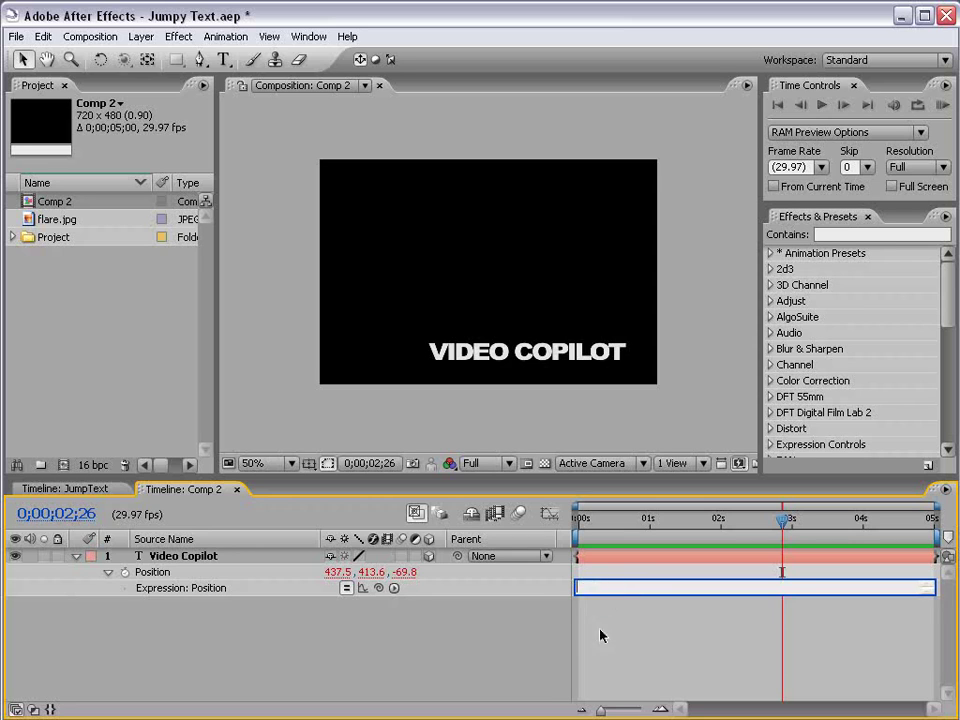
pyautogui.click(165, 605)
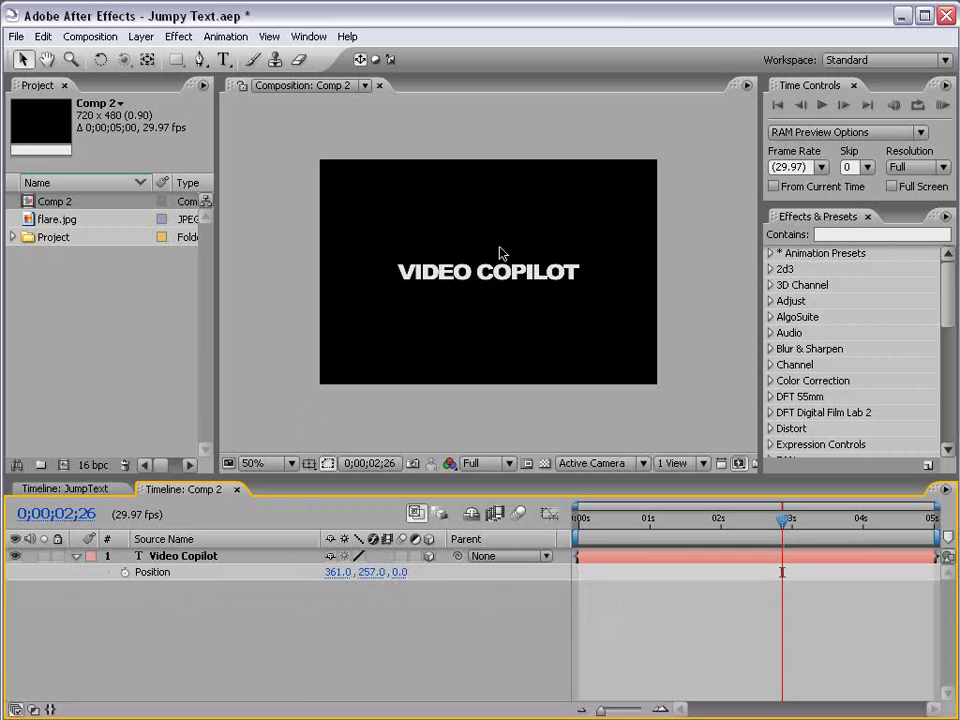
pyautogui.click(828, 234)
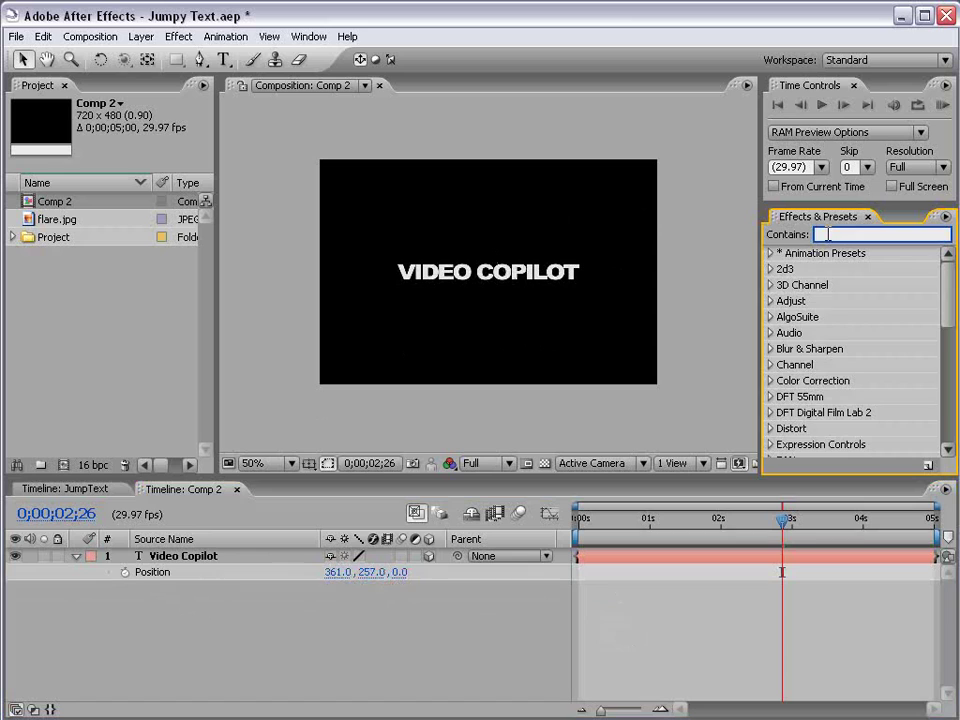
pyautogui.write('separ')
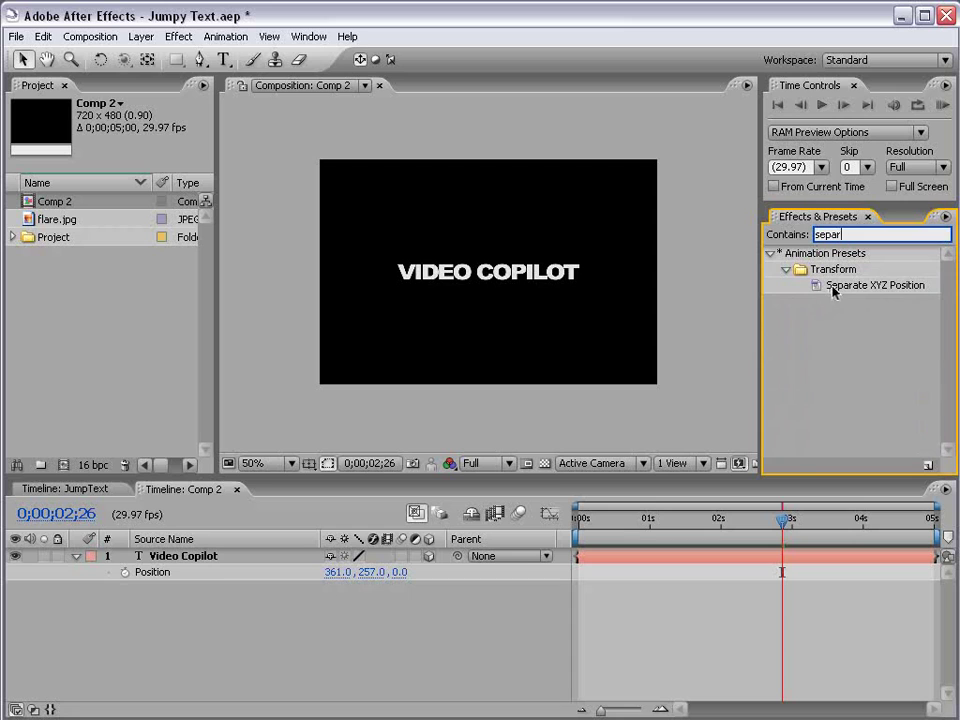
pyautogui.moveTo(833, 290); pyautogui.dragTo(187, 563)
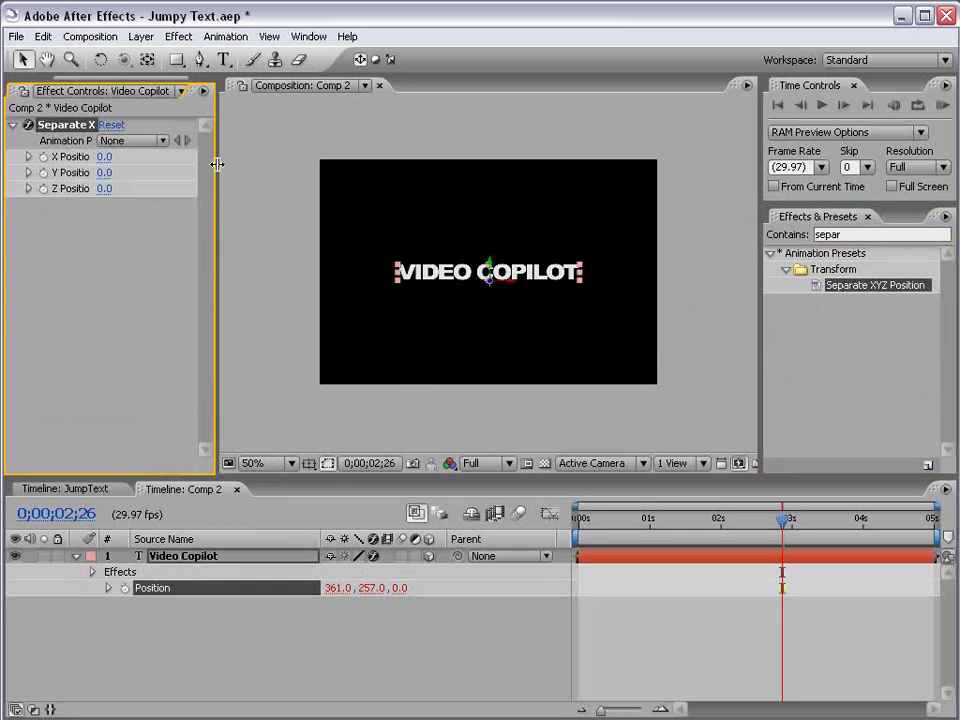
# - Reveal and inspect the Position expression created by the Separate XYZ Position preset
pyautogui.moveTo(216, 163); pyautogui.dragTo(286, 163)
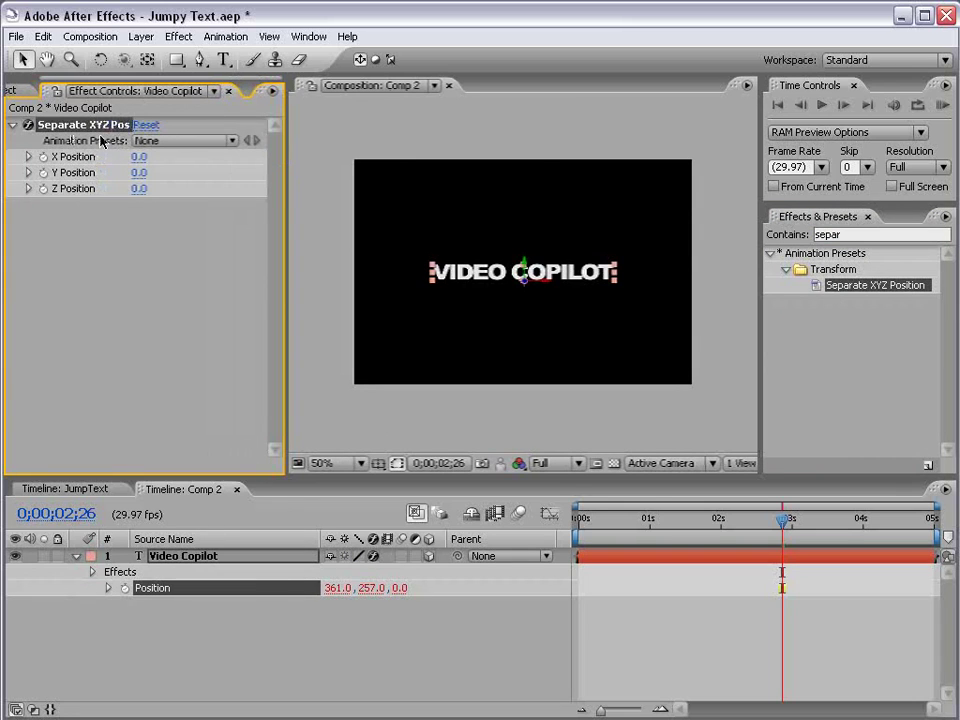
pyautogui.click(176, 609)
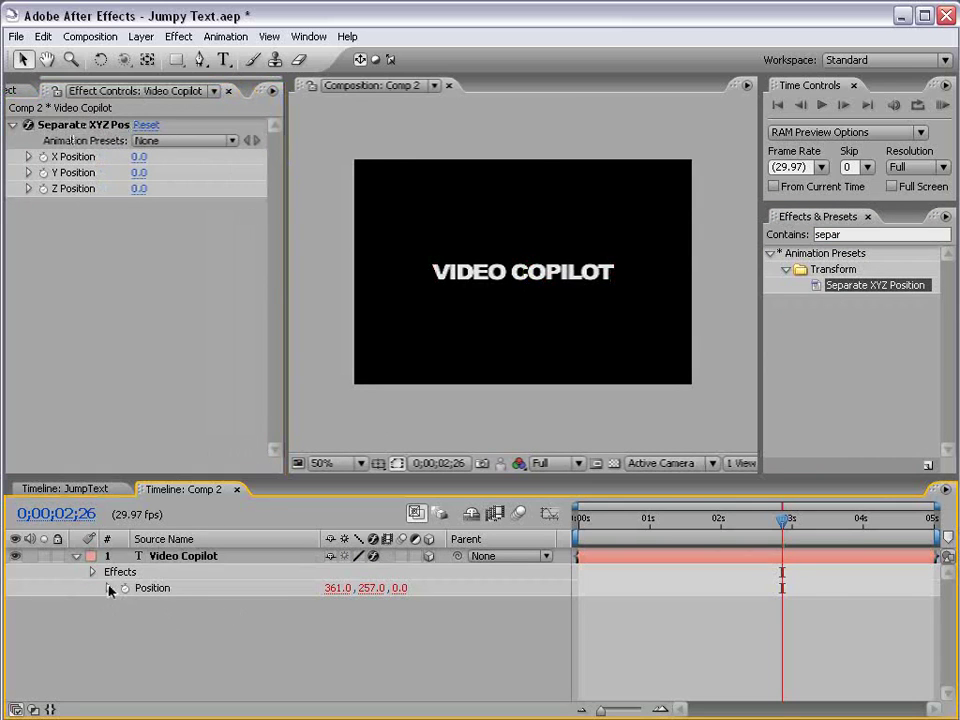
pyautogui.click(108, 588)
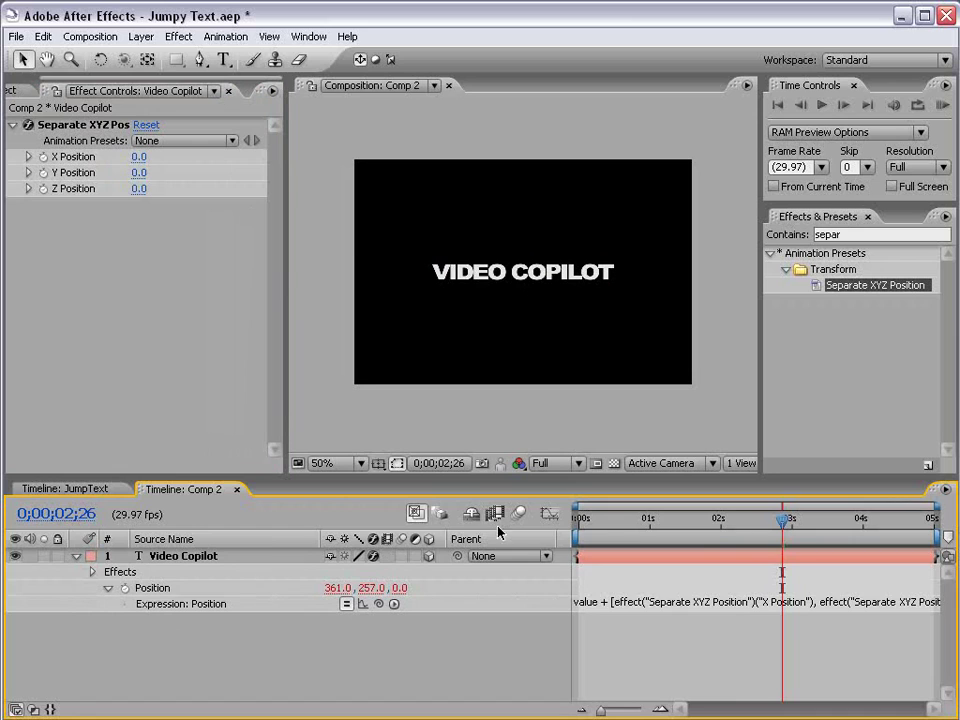
pyautogui.rightClick(508, 548)
pyautogui.click(536, 551)
pyautogui.click(495, 603)
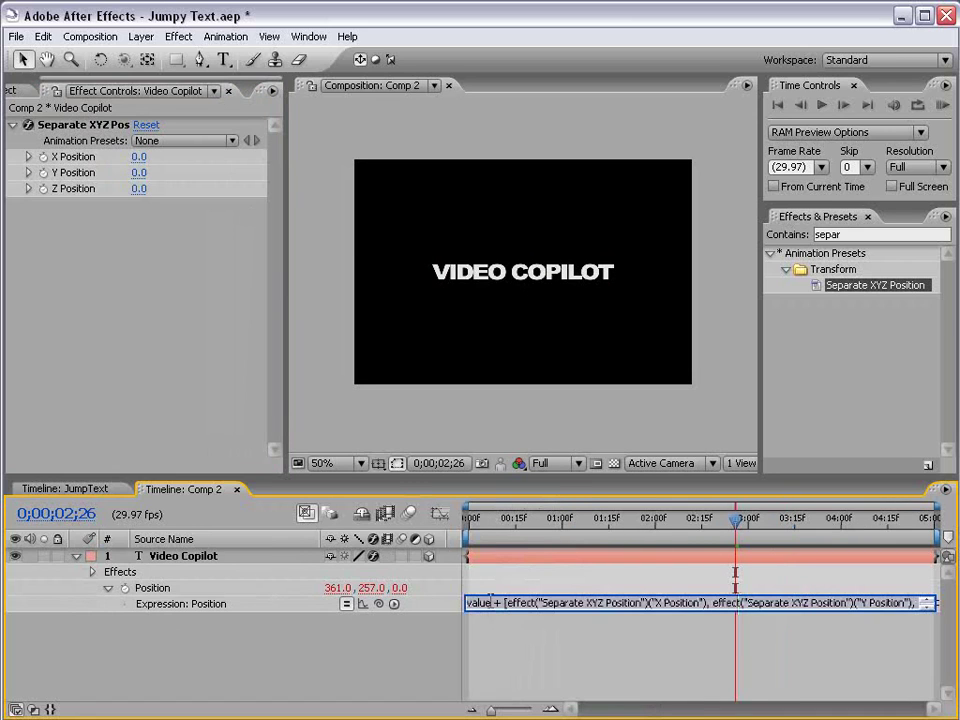
pyautogui.click(503, 603)
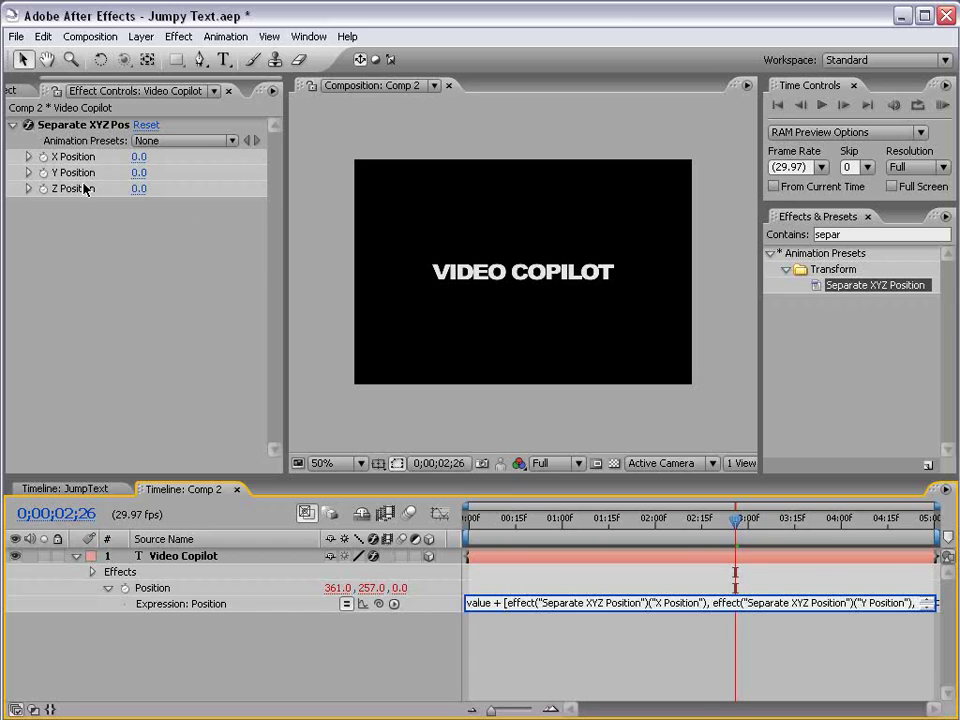
pyautogui.click(544, 647)
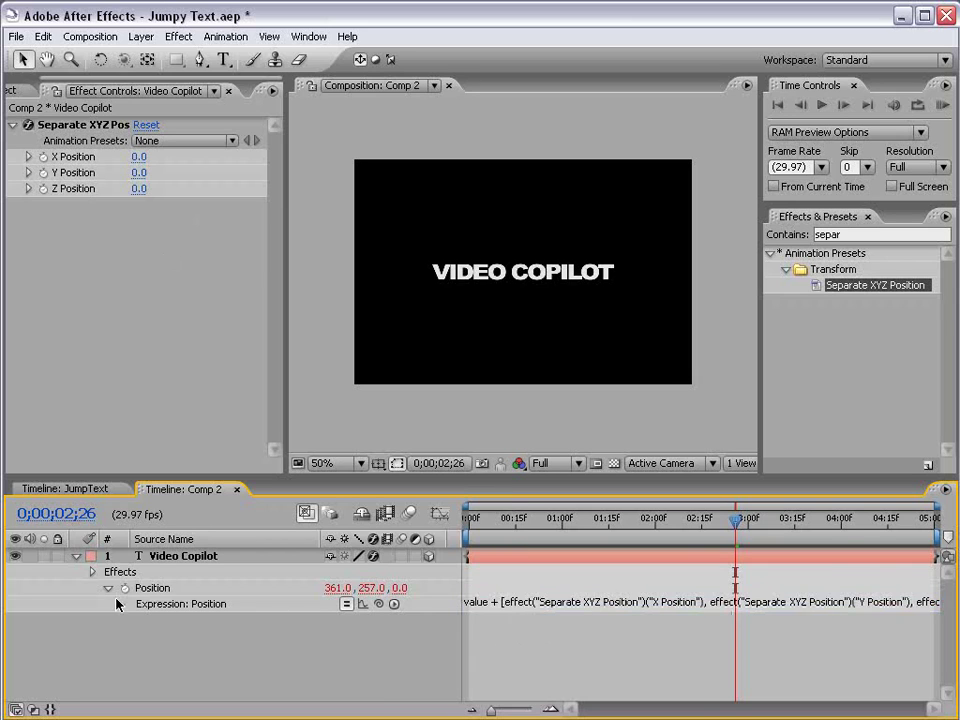
# - Test offsetting the text by dragging the Y Position value
pyautogui.click(545, 603)
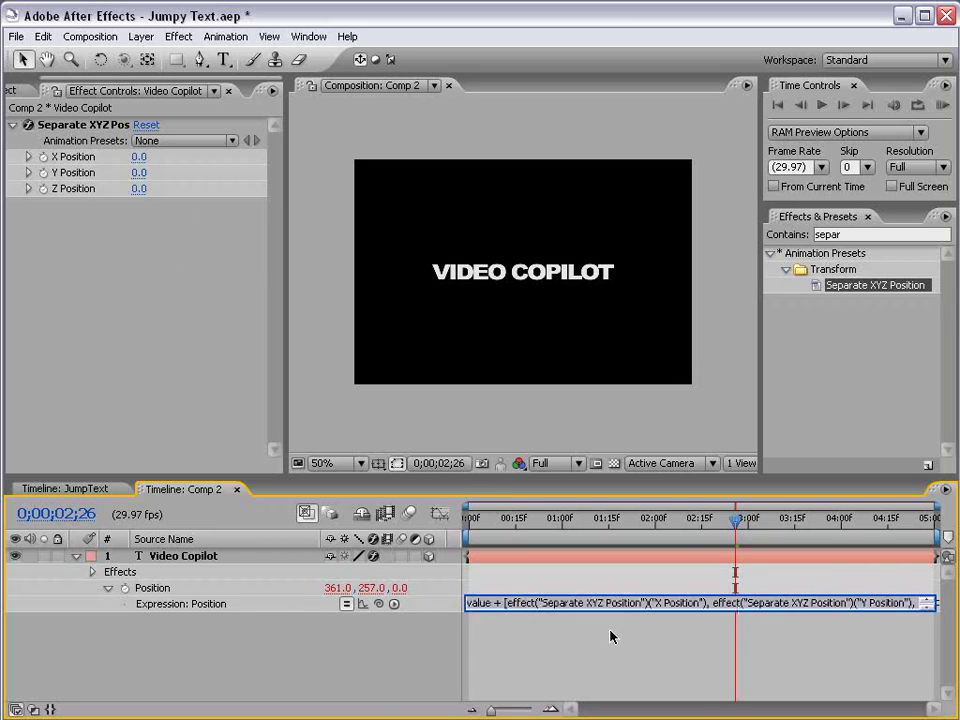
pyautogui.click(200, 173)
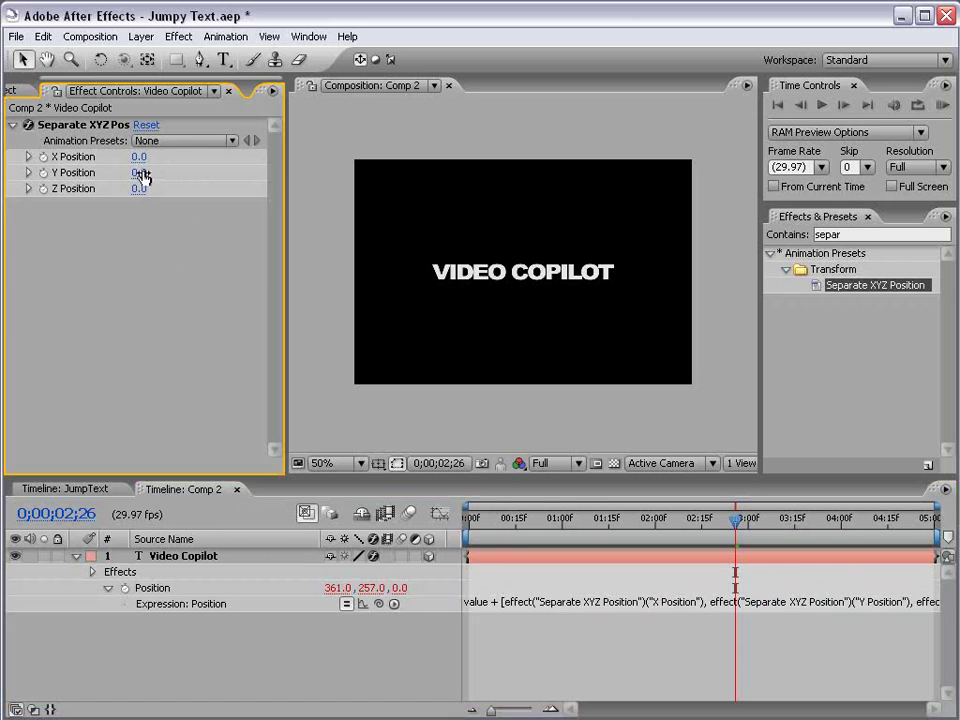
pyautogui.moveTo(141, 175); pyautogui.dragTo(114, 188)
# - Undo the test offset and give Y Position a wiggle(5,200) expression
pyautogui.hotkey('ctrl', 'z')
pyautogui.keyDown('alt'); pyautogui.click(43, 172); pyautogui.keyUp('alt')
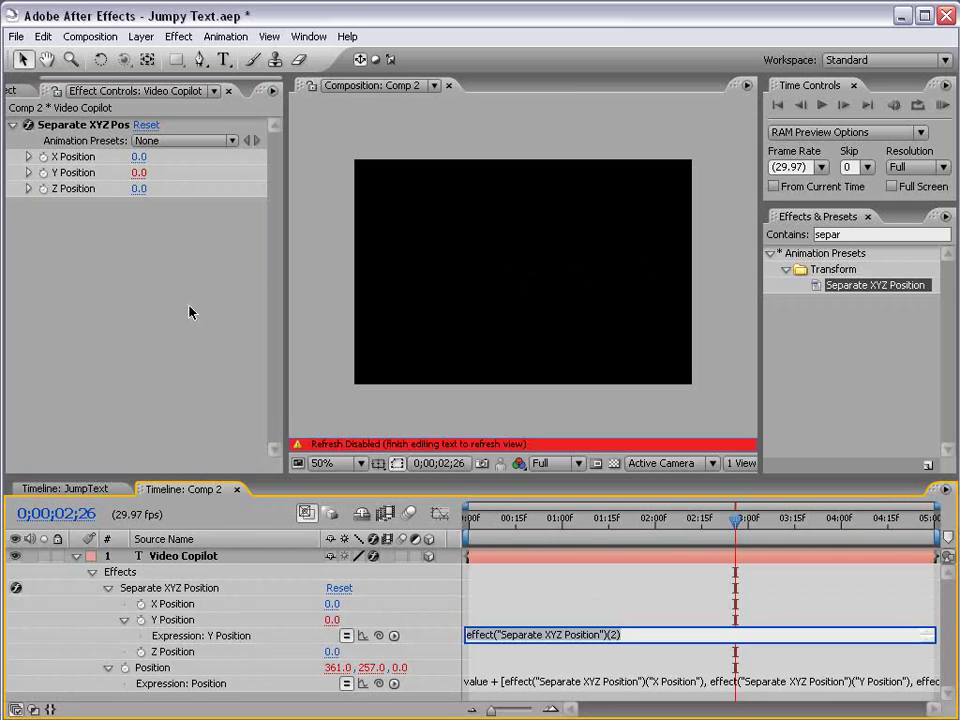
pyautogui.press('Home')
pyautogui.hotkey('ctrl', 'a')
pyautogui.write('w')
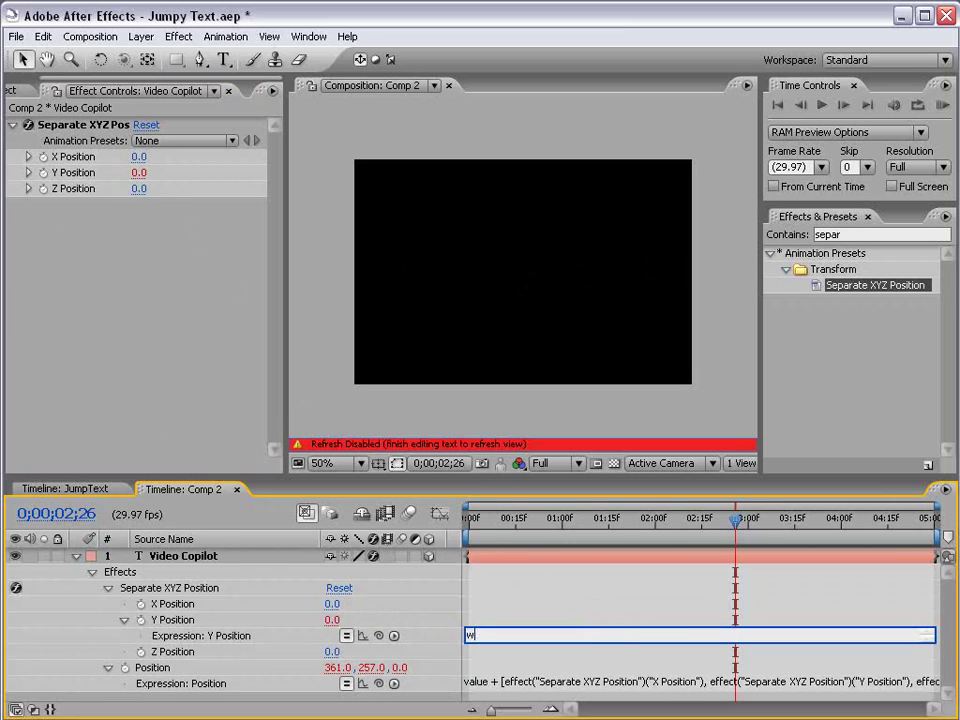
pyautogui.write('iggle(5,200)')
pyautogui.click(561, 589)
# - Turn on motion blur for the text layer and preview the vertical jumping
pyautogui.click(478, 521)
pyautogui.moveTo(478, 521); pyautogui.dragTo(503, 522)
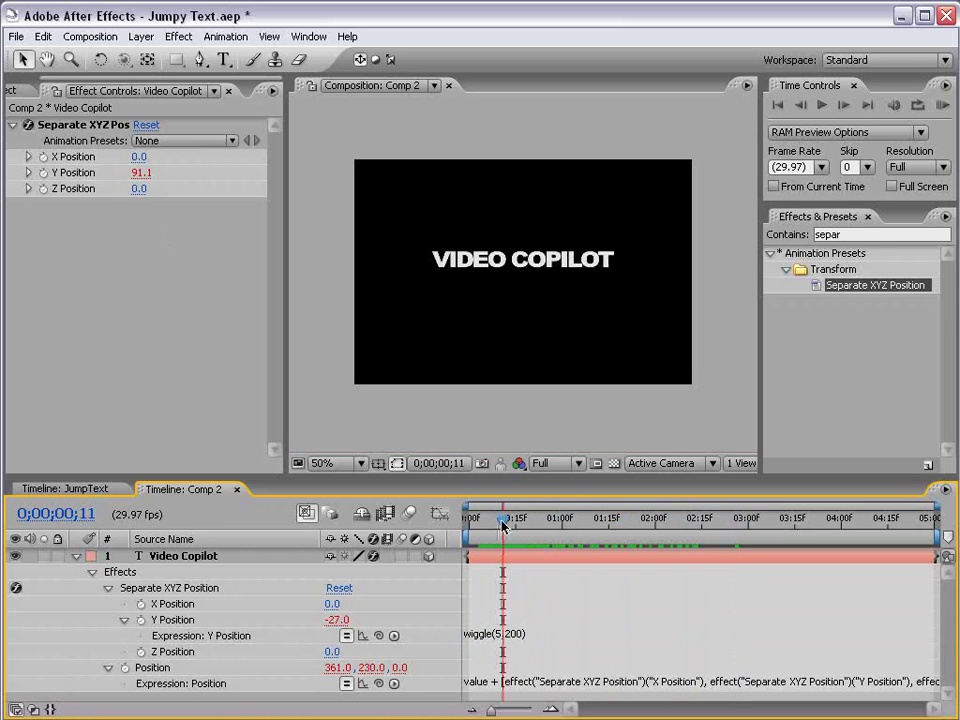
pyautogui.click(409, 513)
pyautogui.click(401, 555)
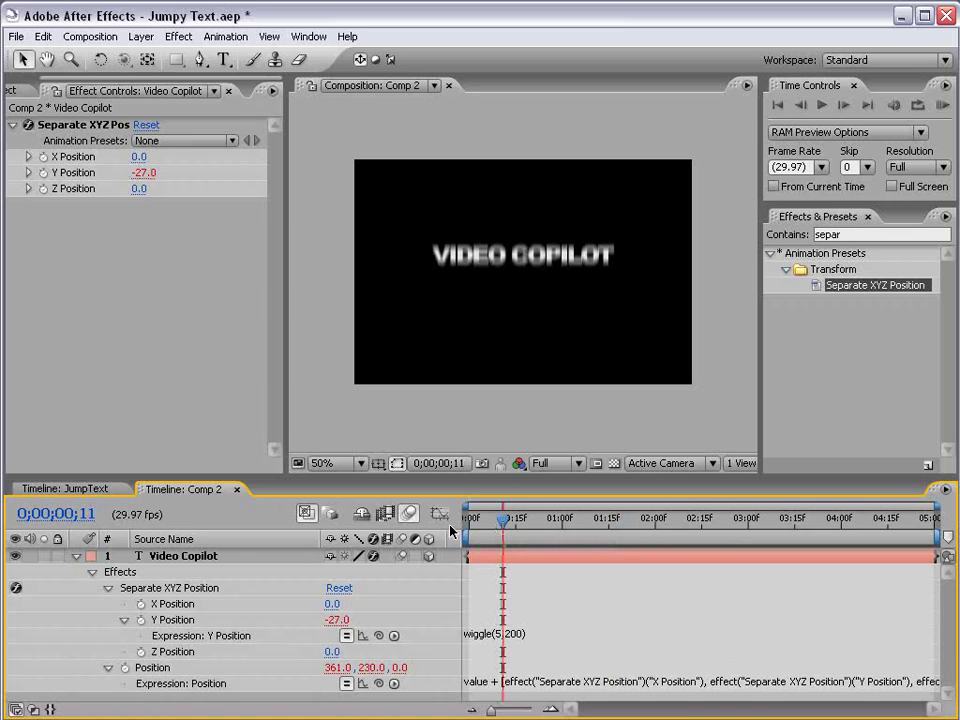
pyautogui.press('KP_0')
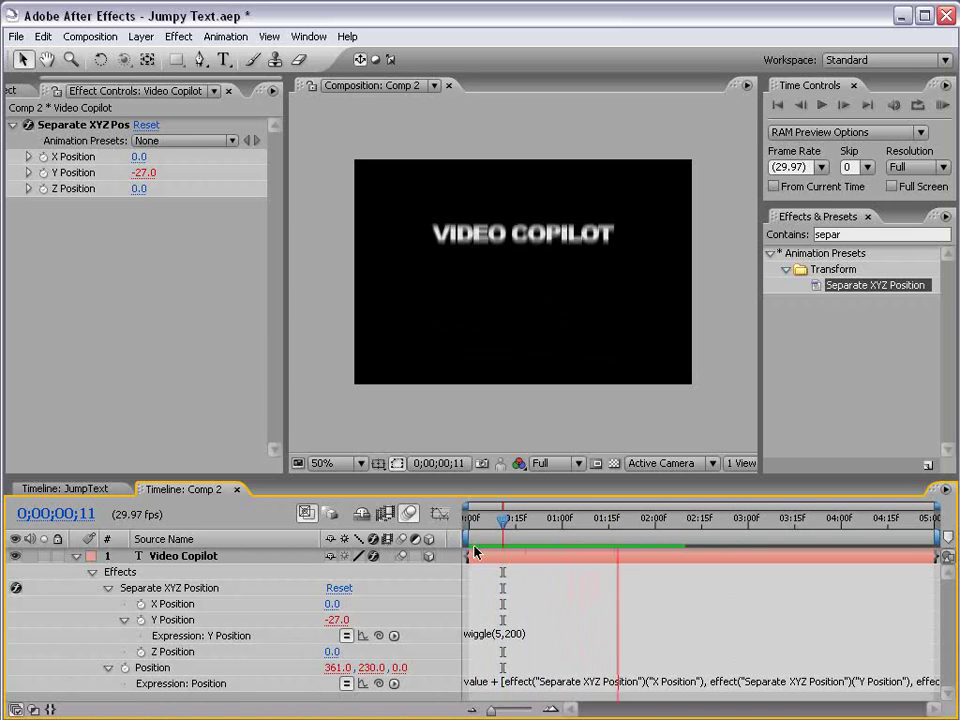
# - Enlarge the timeline panel and reopen the Y Position wiggle expression for editing
pyautogui.moveTo(500, 476); pyautogui.dragTo(501, 464)
pyautogui.click(498, 623)
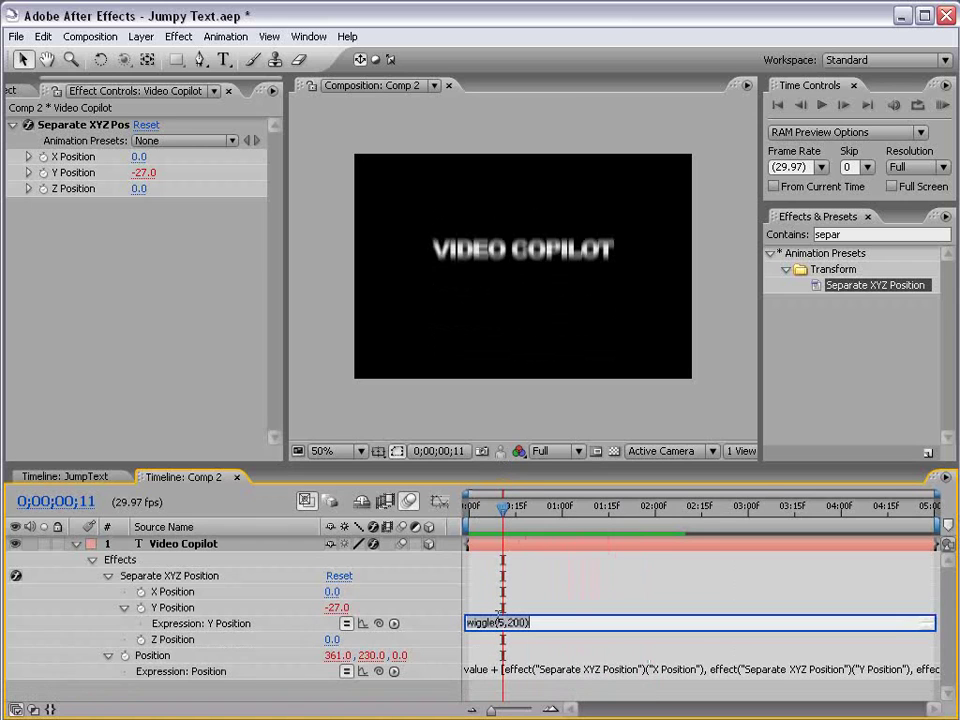
pyautogui.click(537, 615)
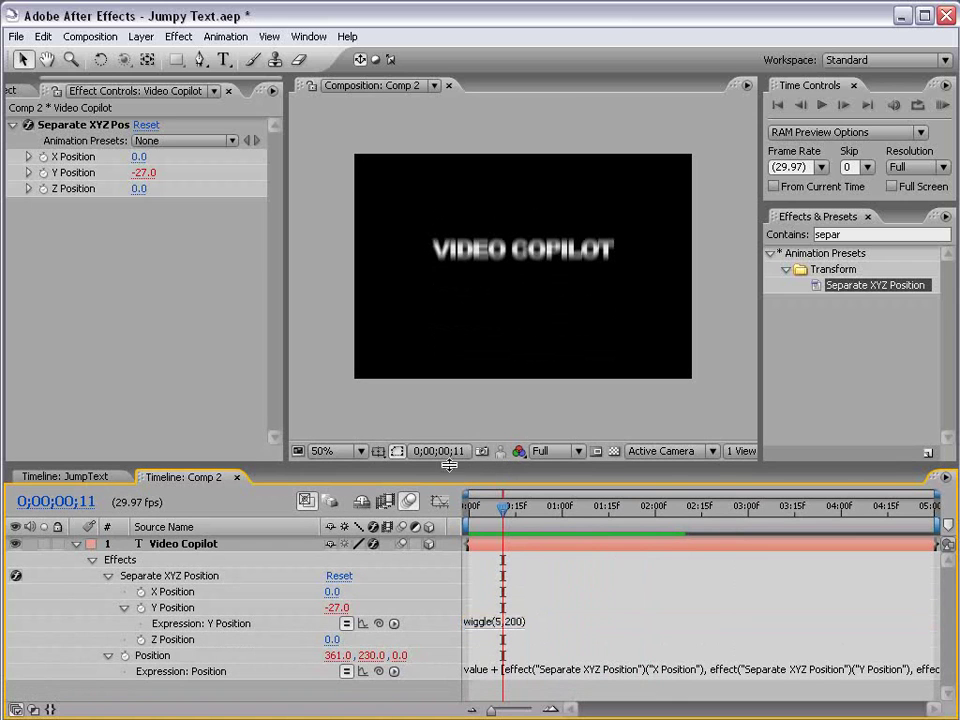
pyautogui.moveTo(450, 476); pyautogui.dragTo(450, 423)
pyautogui.click(485, 567)
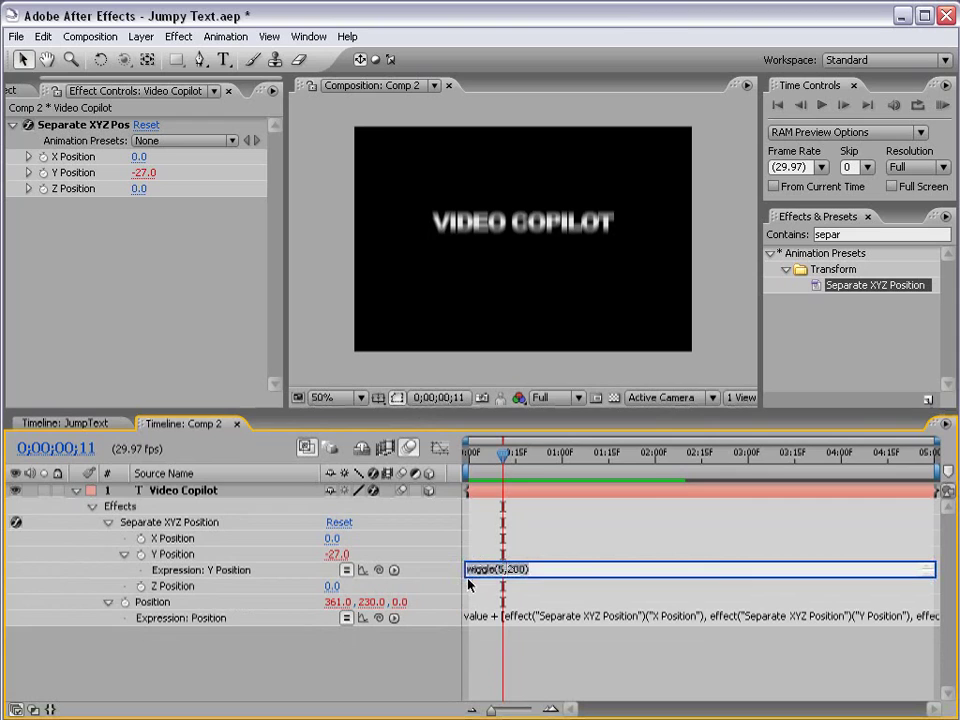
pyautogui.press('End')
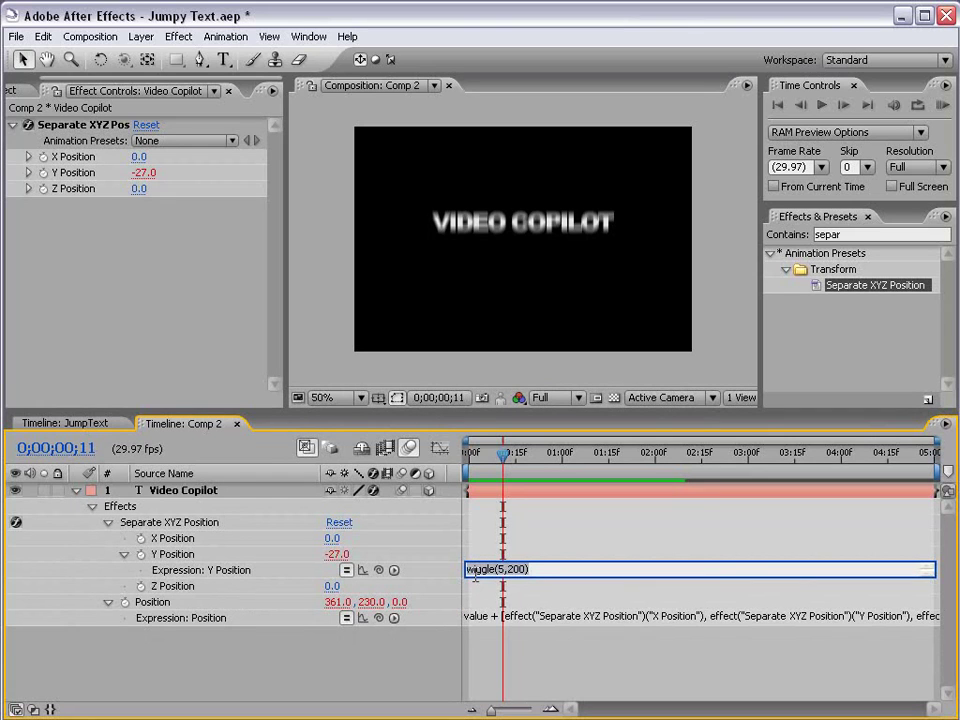
# - Apply Expression Controls > Slider Control to the Video Copilot layer and rename it 'amount'
pyautogui.click(505, 492)
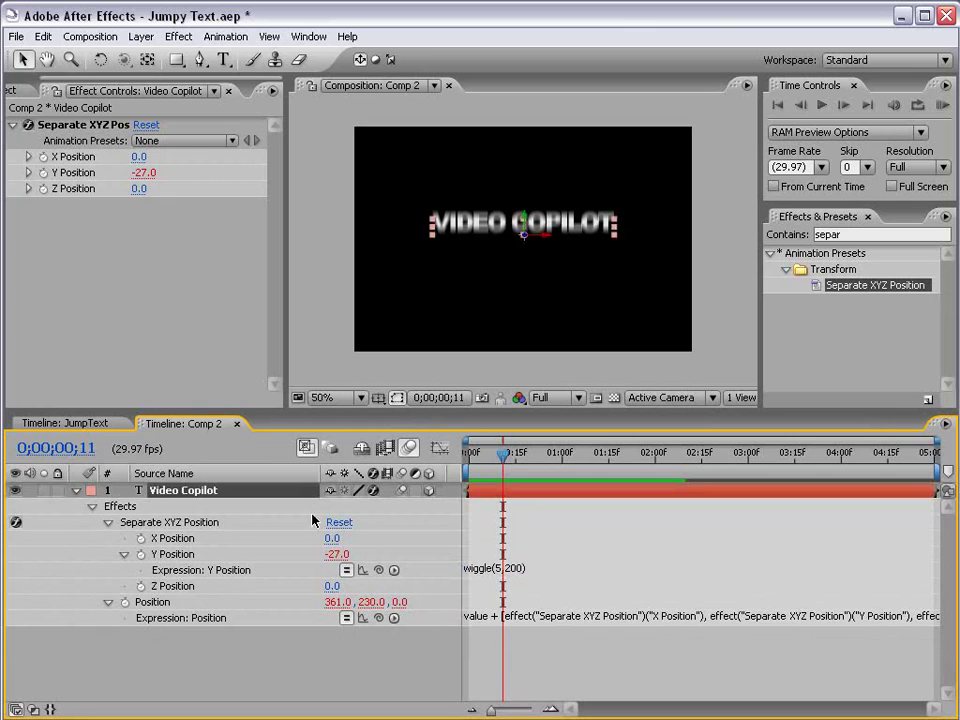
pyautogui.click(181, 36)
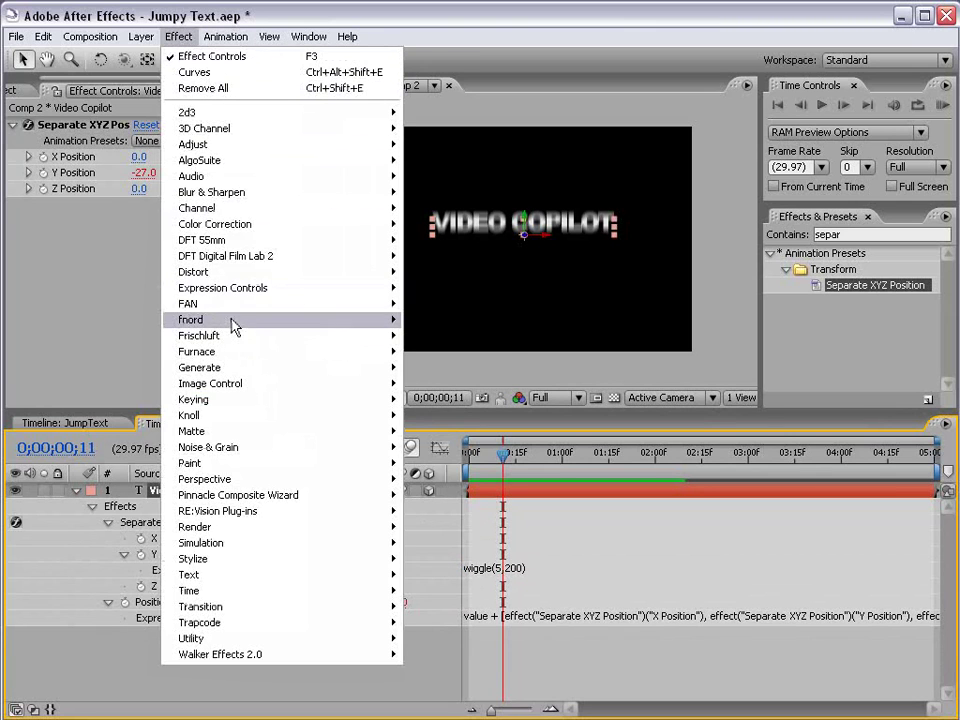
pyautogui.moveTo(300, 294)
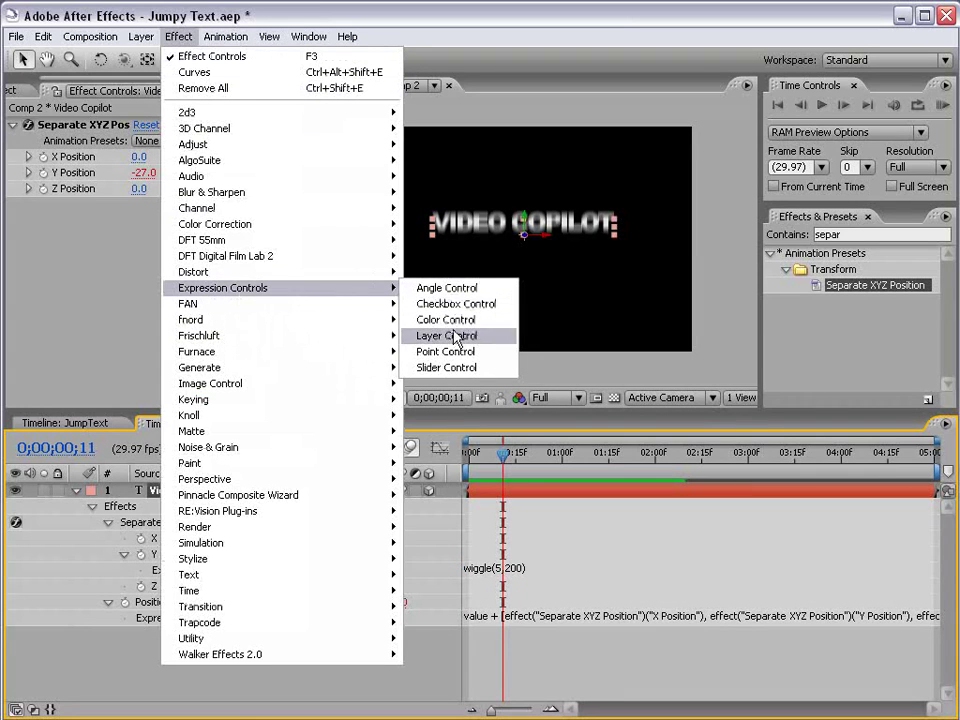
pyautogui.click(446, 368)
pyautogui.click(92, 268)
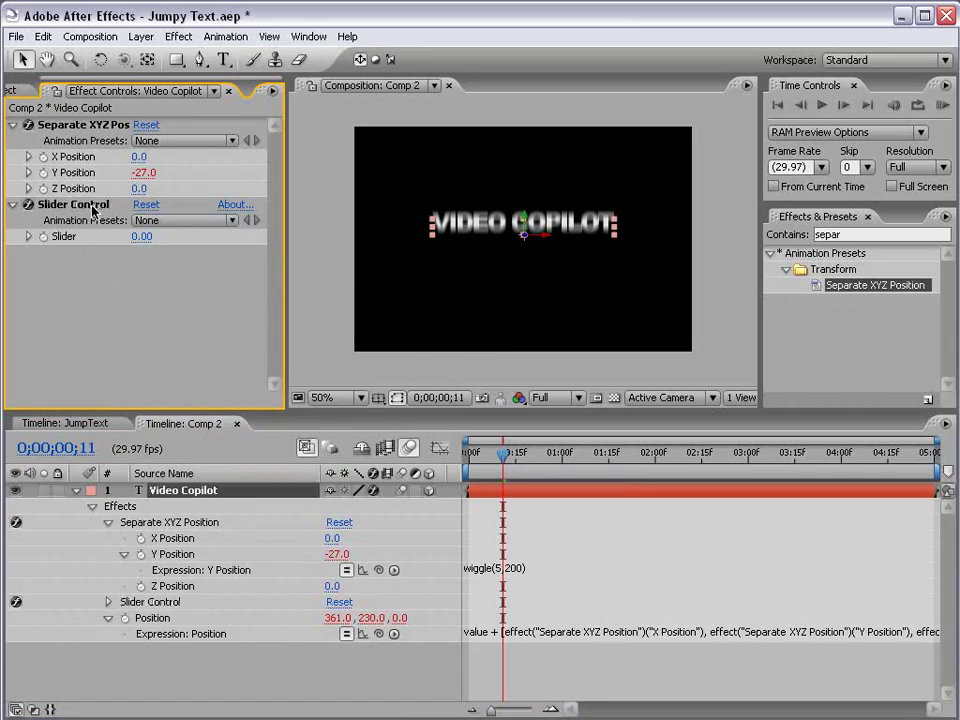
pyautogui.click(93, 206)
pyautogui.press('Return')
pyautogui.write('amo')
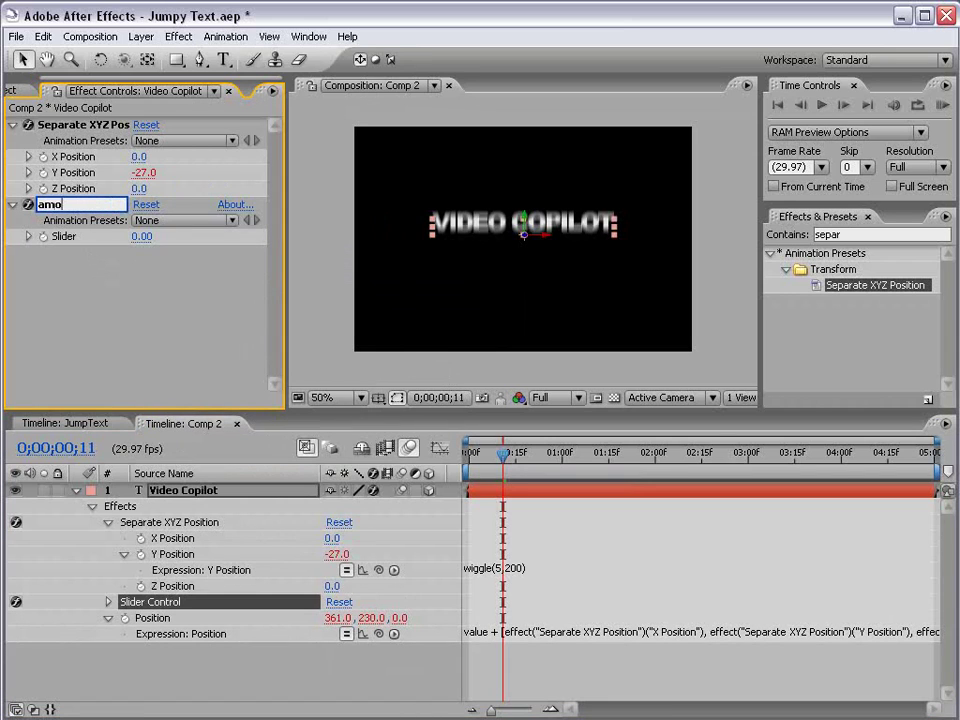
pyautogui.write('unt')
pyautogui.press('Return')
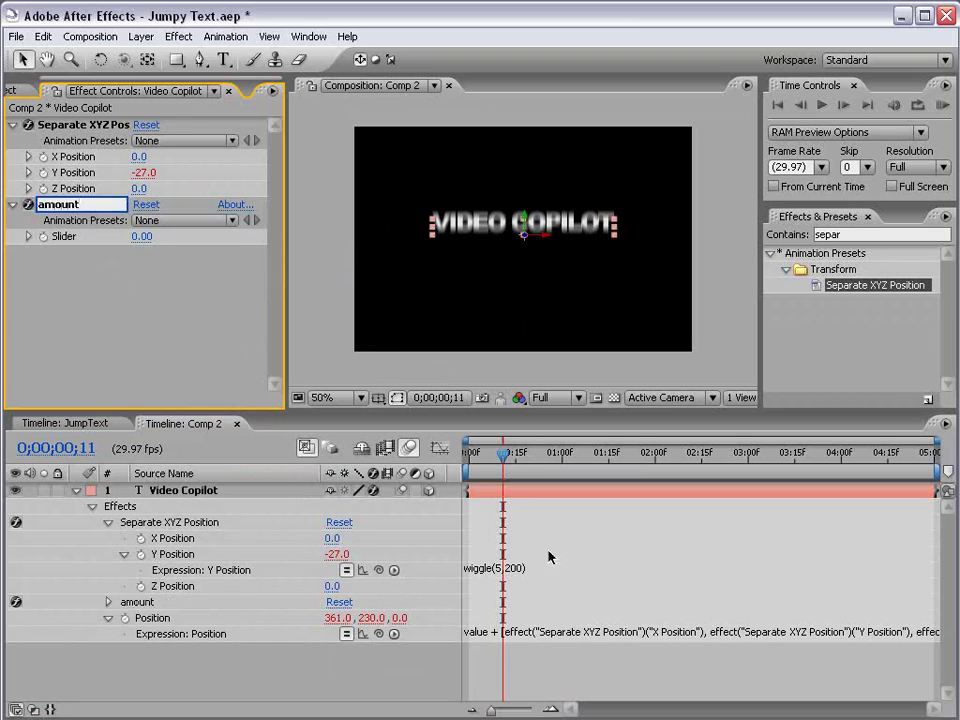
pyautogui.click(549, 557)
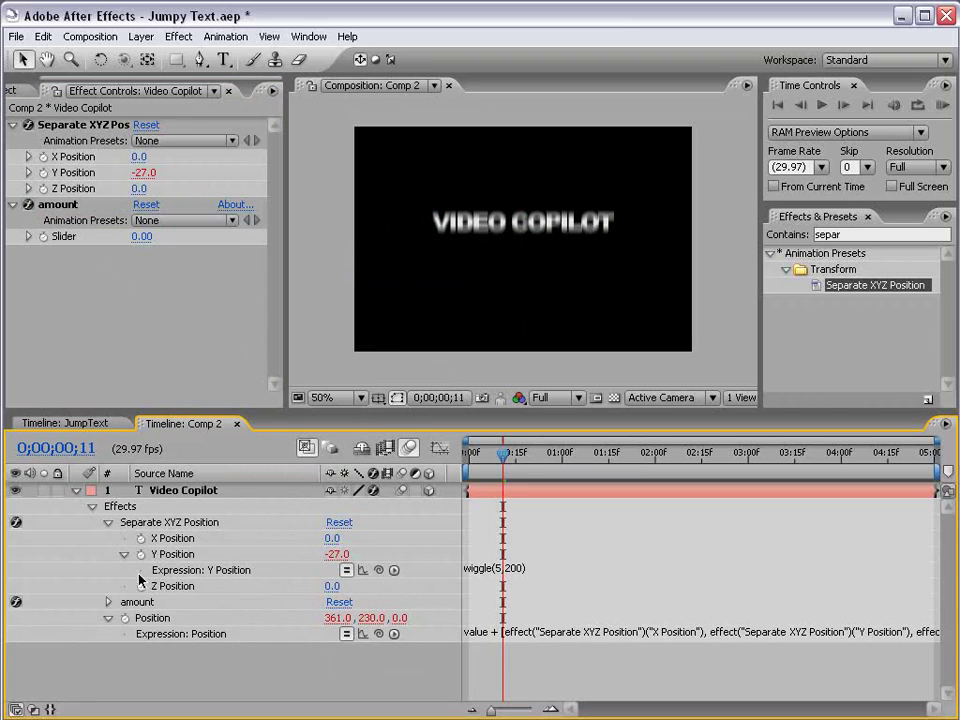
# - Add a first expression line, amount=effect("amount")("Slider"), by pick-whipping the amount slider
pyautogui.click(489, 568)
pyautogui.doubleClick(489, 568)
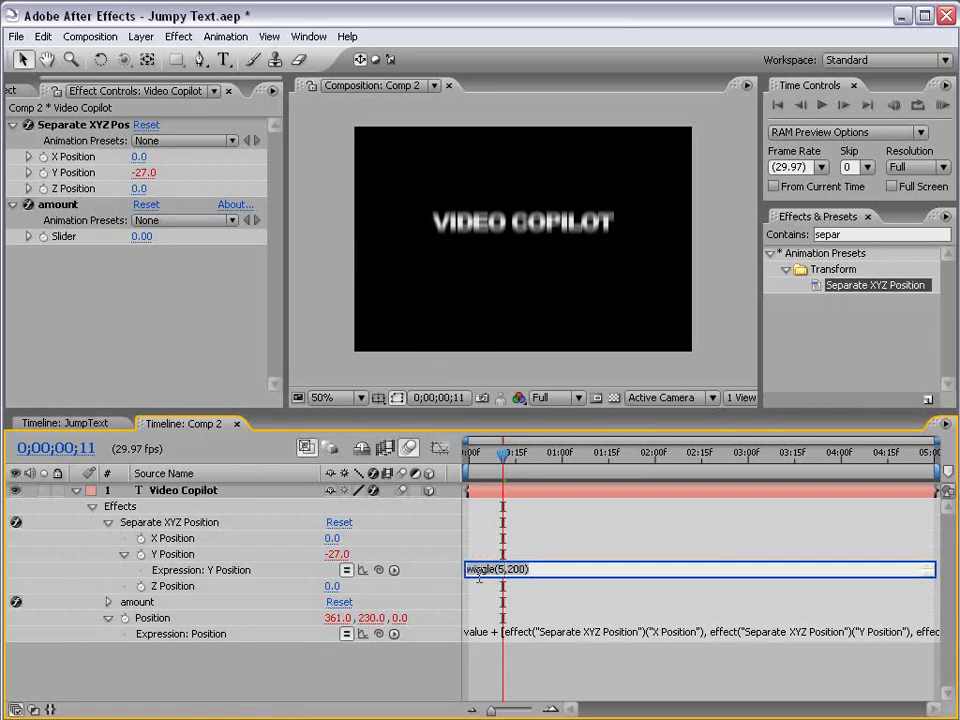
pyautogui.moveTo(479, 578); pyautogui.dragTo(439, 615)
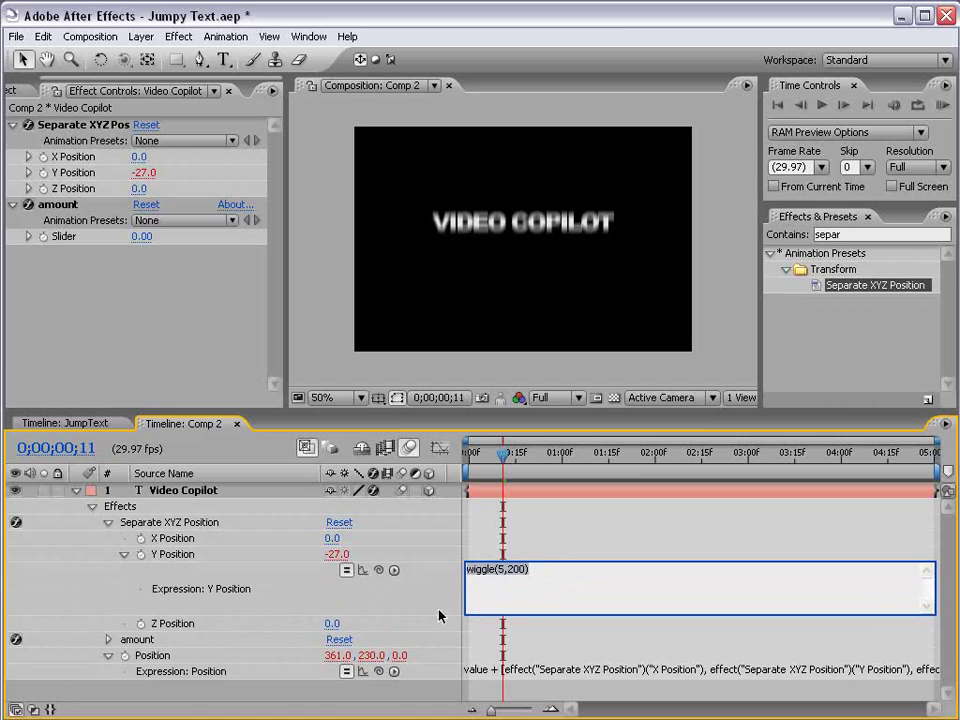
pyautogui.click(108, 655)
pyautogui.click(493, 574)
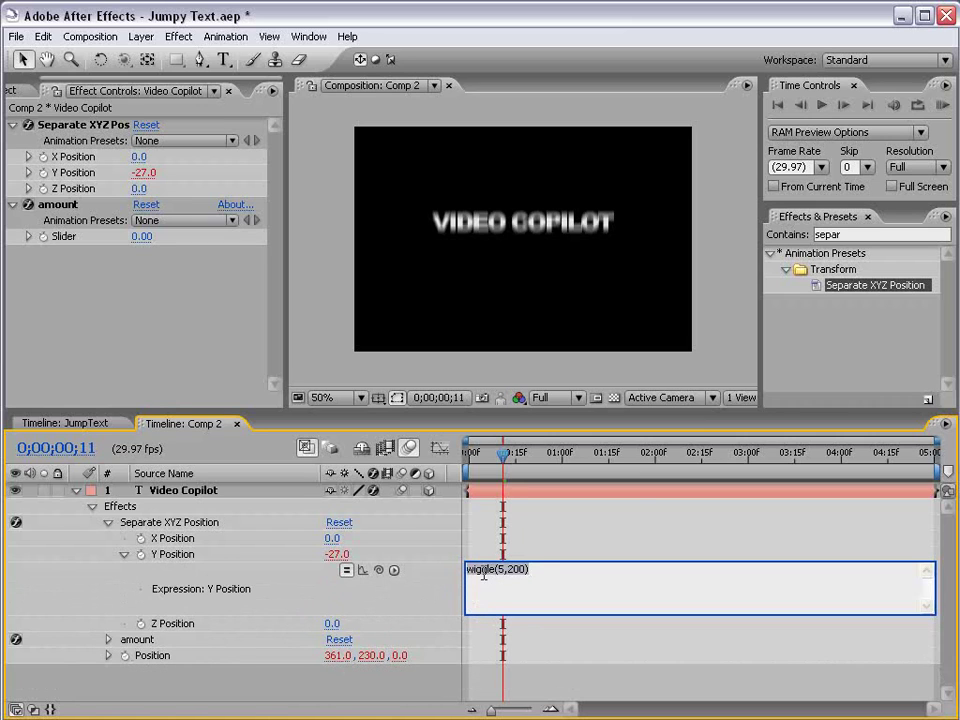
pyautogui.press('Return')
pyautogui.press('Up')
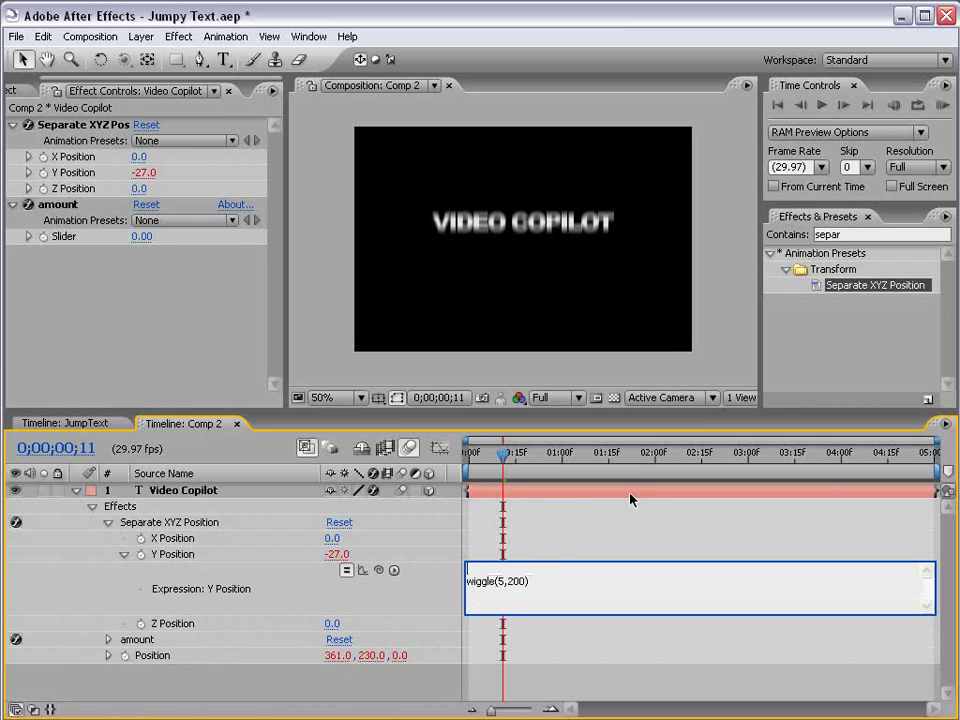
pyautogui.write('amount=')
pyautogui.moveTo(383, 572); pyautogui.dragTo(71, 241)
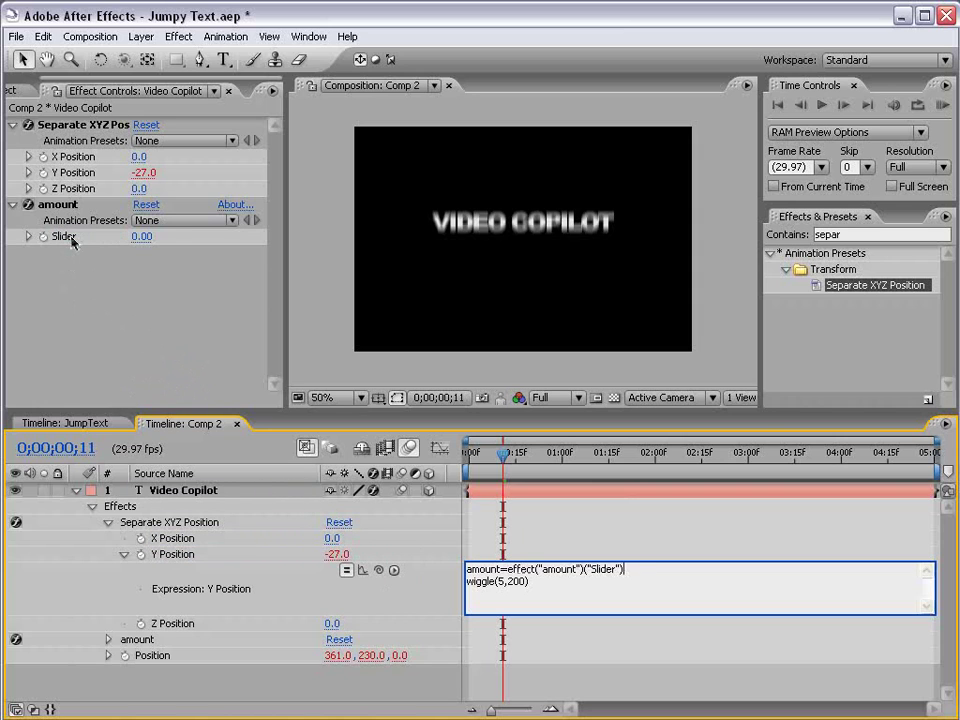
# - Set the amount Slider value to 10
pyautogui.click(141, 236)
pyautogui.write('10')
pyautogui.press('Return')
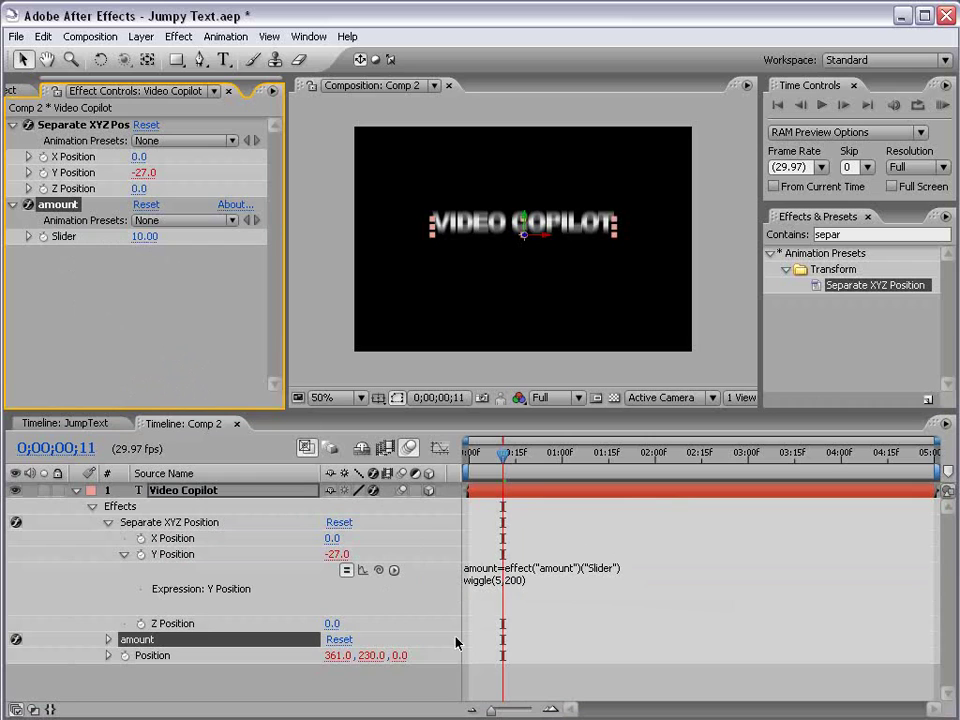
# - Change the wiggle line to wiggle(8,amount) and preview the result
pyautogui.click(522, 587)
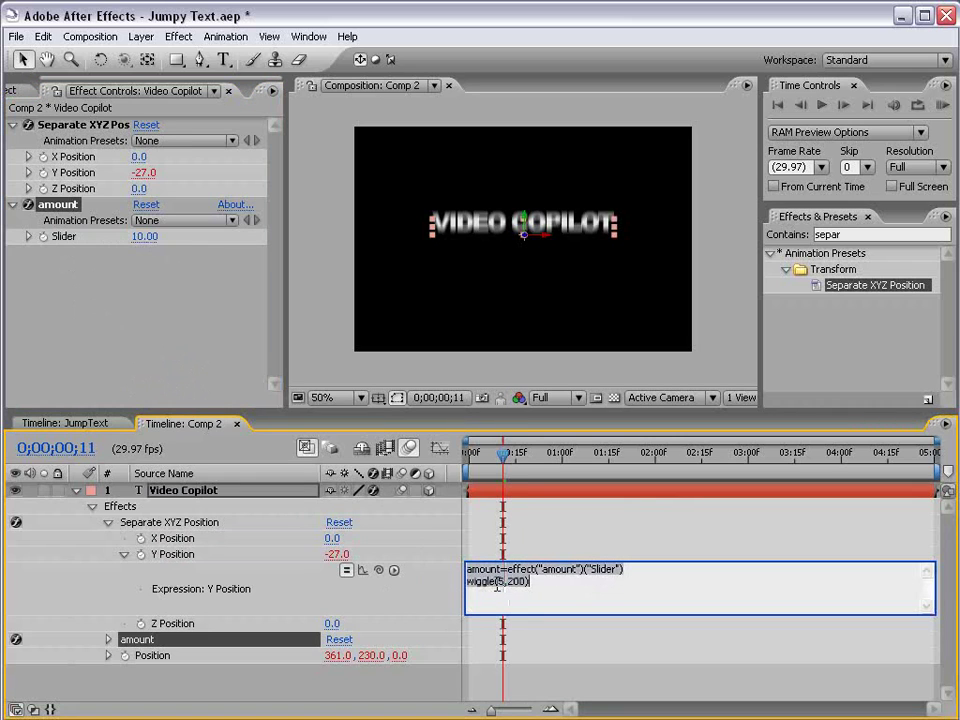
pyautogui.click(502, 581)
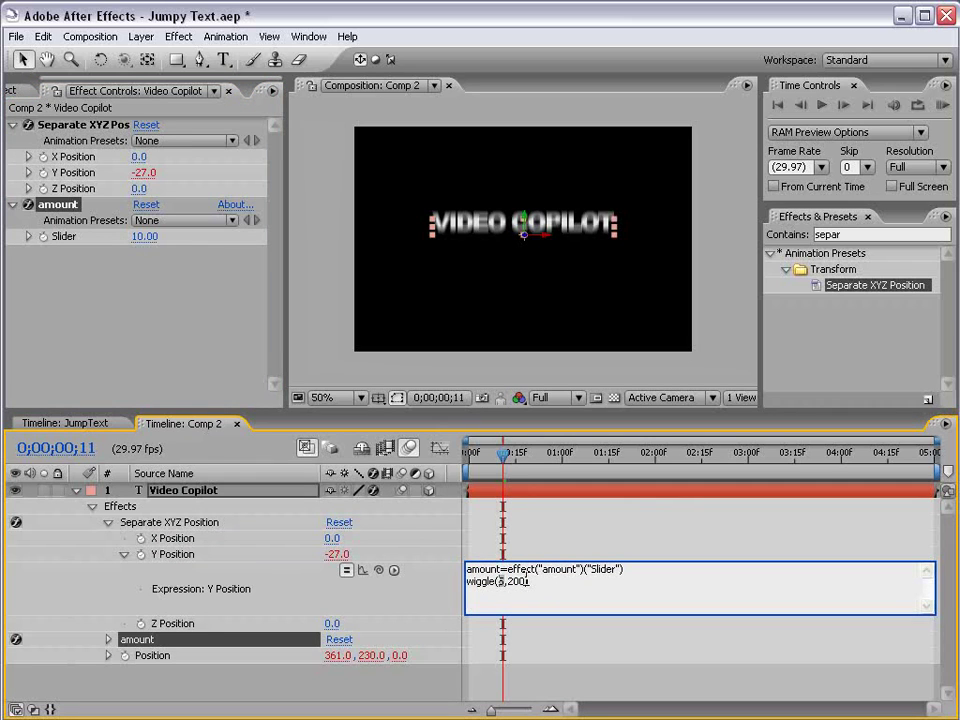
pyautogui.write('amount')
pyautogui.click(475, 553)
pyautogui.press('space')
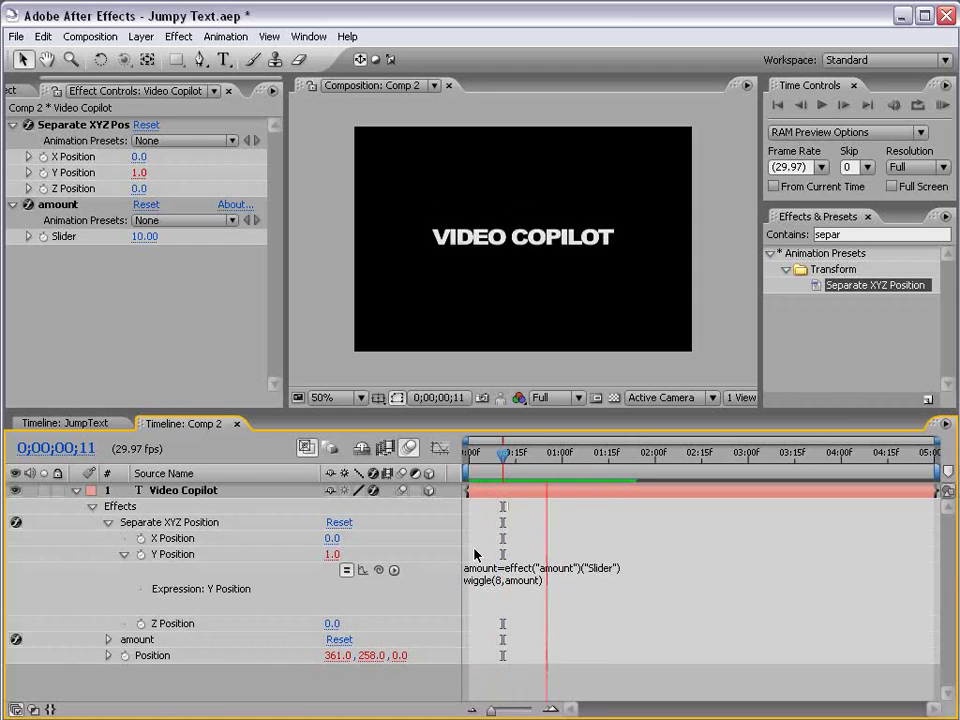
pyautogui.click(147, 238)
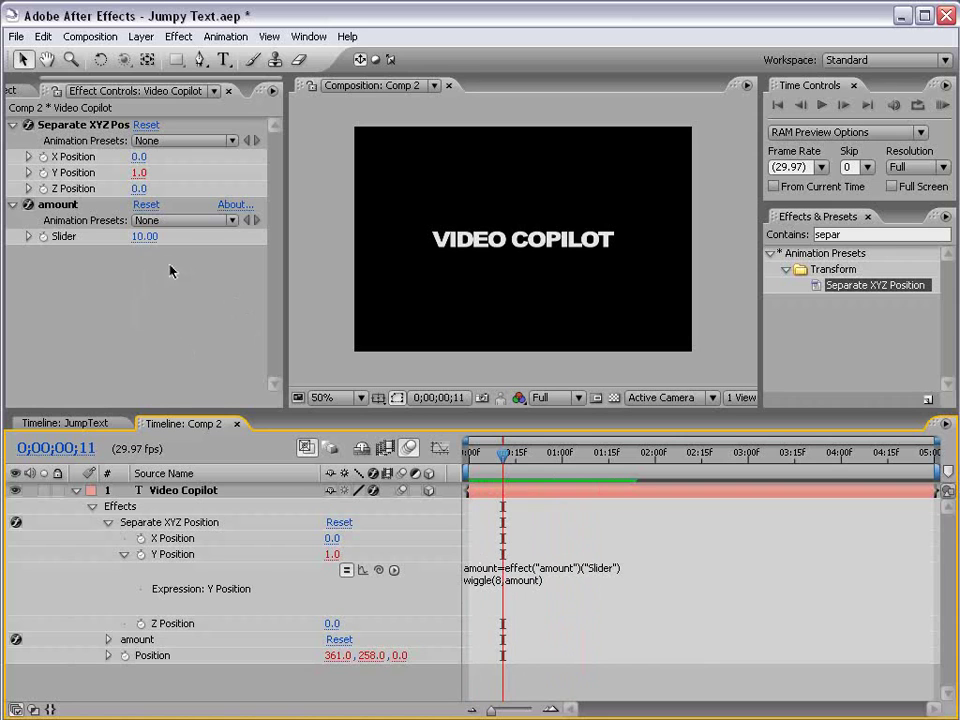
# - Try amount values of 119 and higher, then settle the Slider at 400
pyautogui.click(145, 237)
pyautogui.write('119')
pyautogui.press('Return')
pyautogui.moveTo(231, 219); pyautogui.dragTo(680, 250)
pyautogui.moveTo(503, 452)
pyautogui.mouseDown()
pyautogui.moveTo(524, 454)
pyautogui.moveTo(509, 454)
pyautogui.mouseUp()
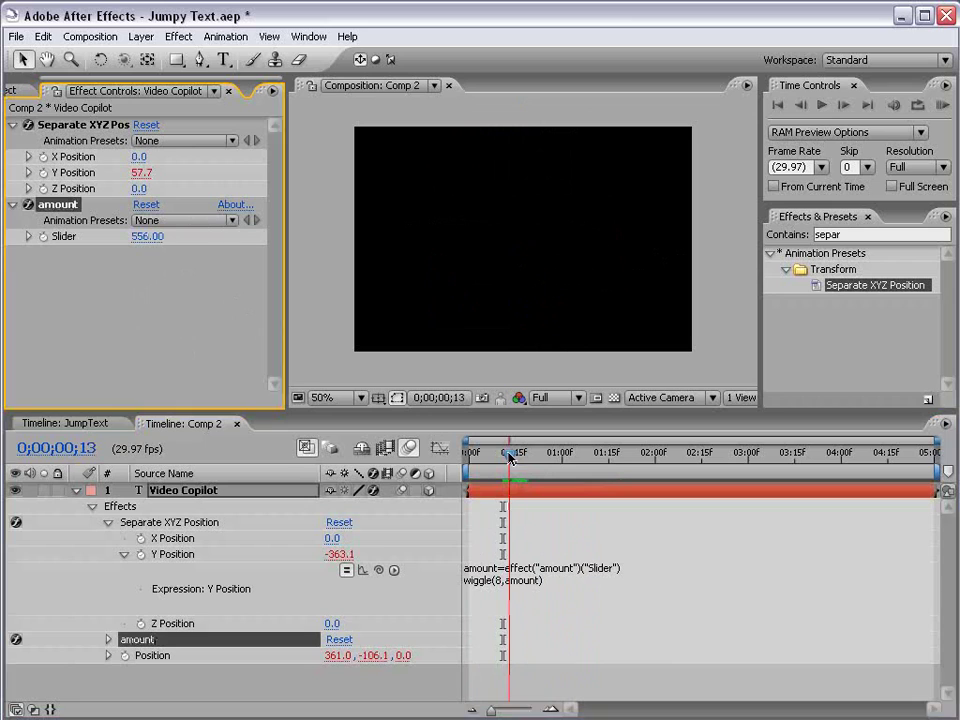
pyautogui.click(147, 237)
pyautogui.write('400')
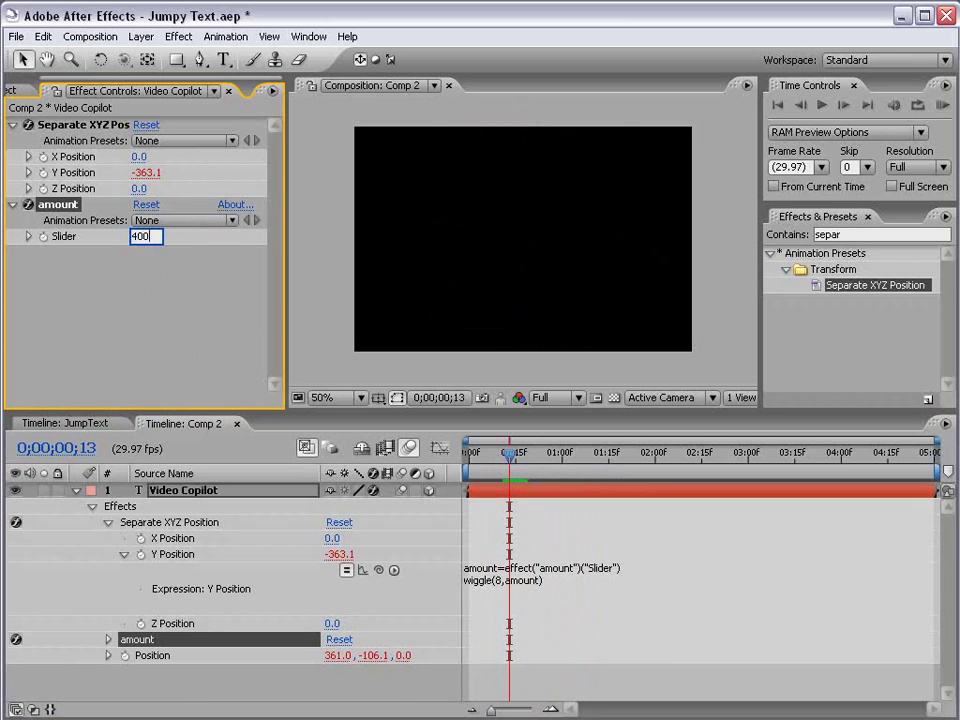
pyautogui.press('Return')
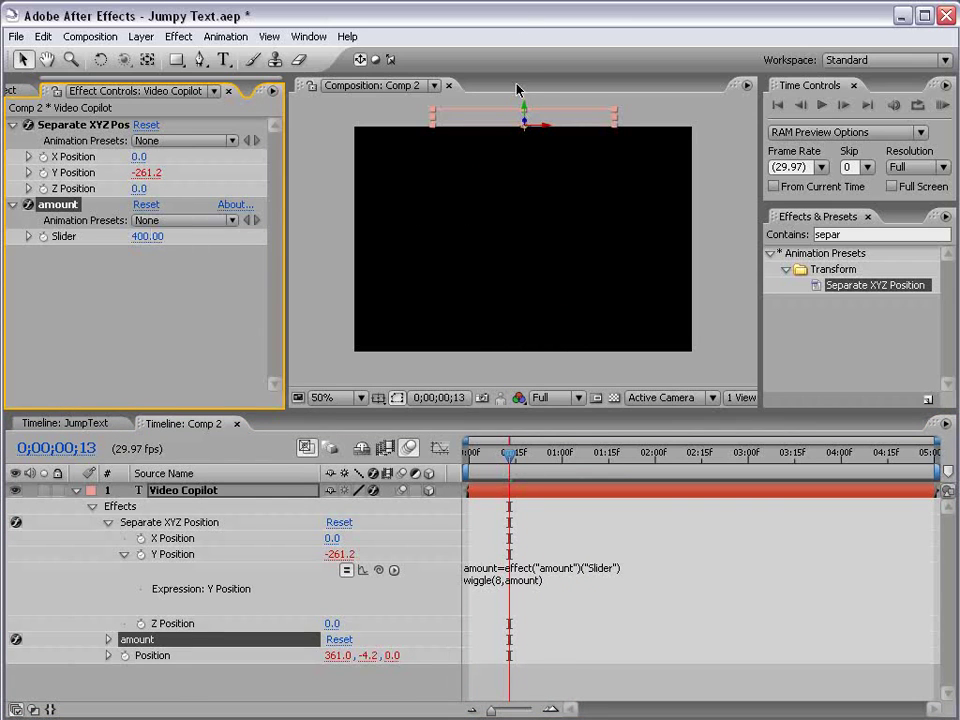
pyautogui.moveTo(488, 452); pyautogui.dragTo(561, 455)
# - Preview, compare against a duplicate with its Y Position expression disabled, then delete the duplicate
pyautogui.press('KP_0')
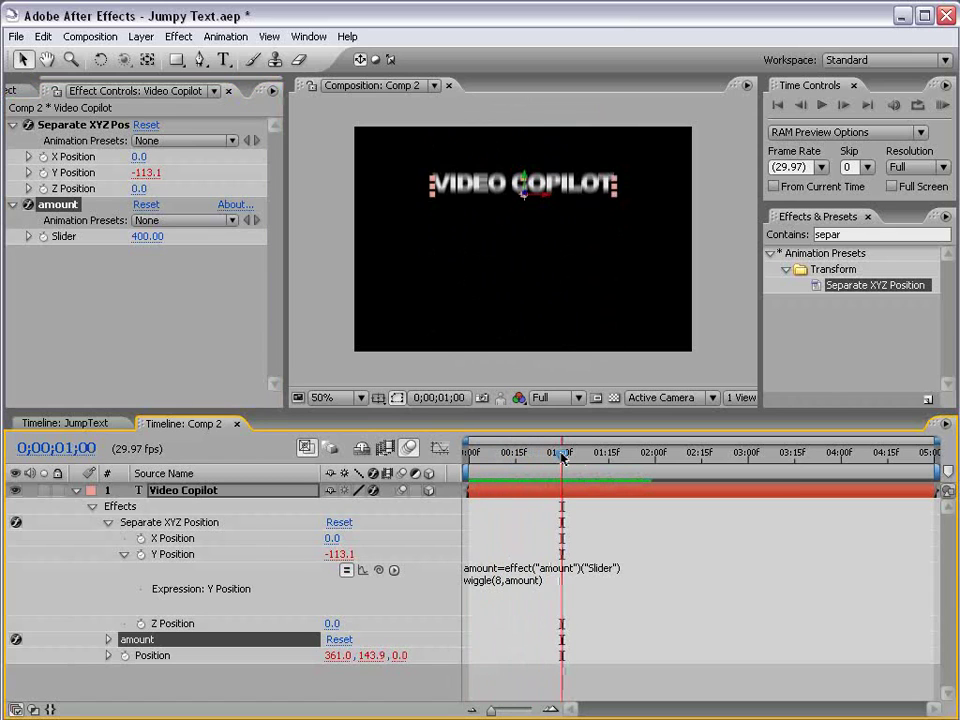
pyautogui.click(197, 493)
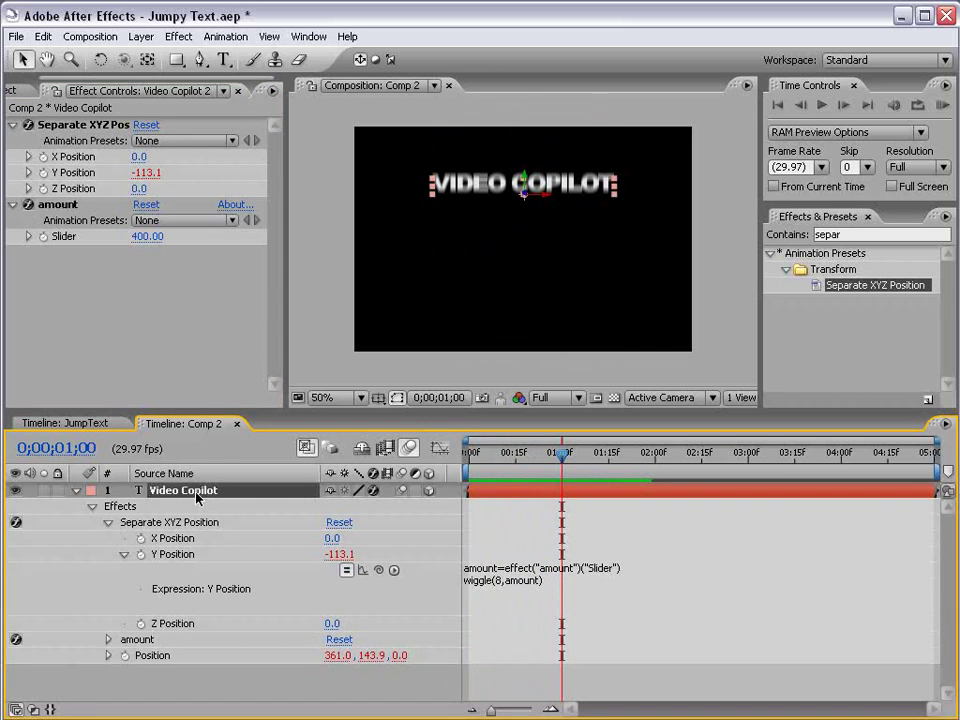
pyautogui.hotkey('ctrl', 'd')
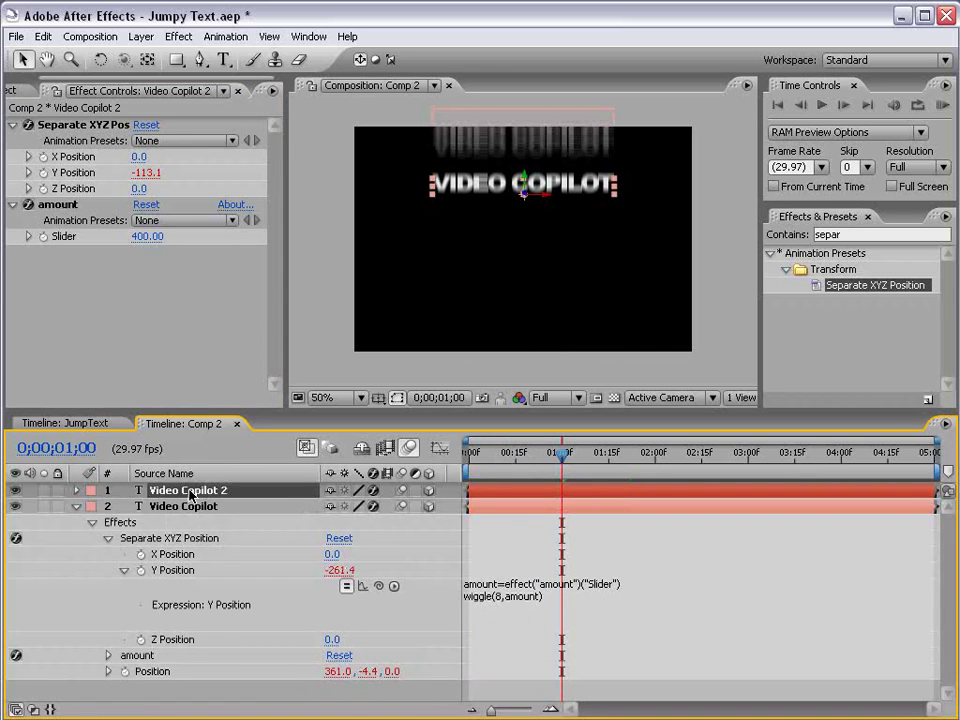
pyautogui.press('p')
pyautogui.press('e')
pyautogui.press('e')
pyautogui.press('Home')
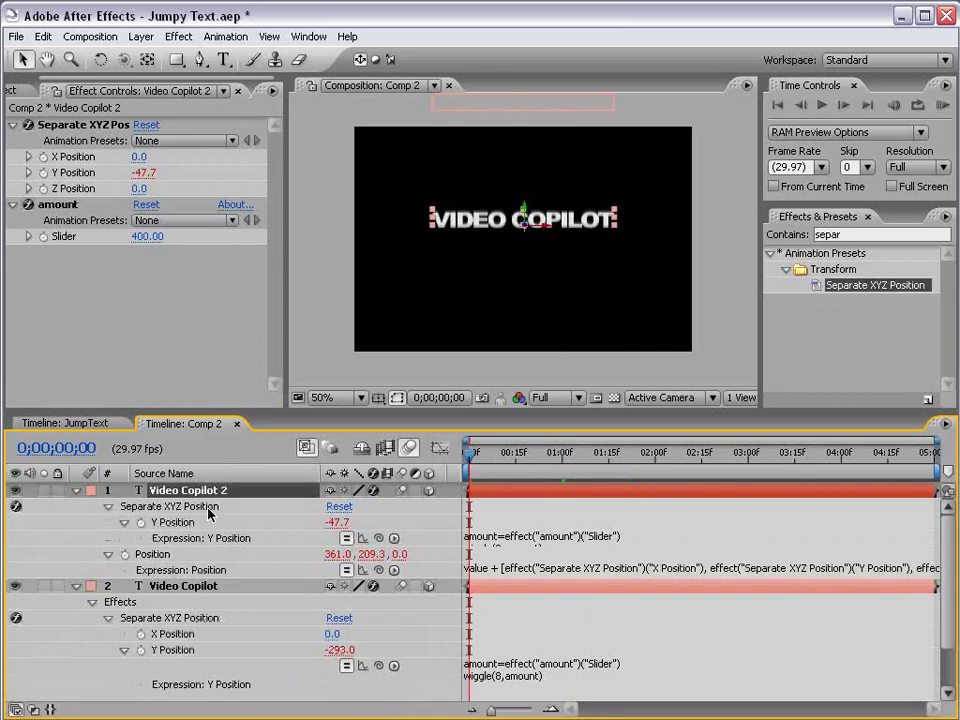
pyautogui.click(346, 538)
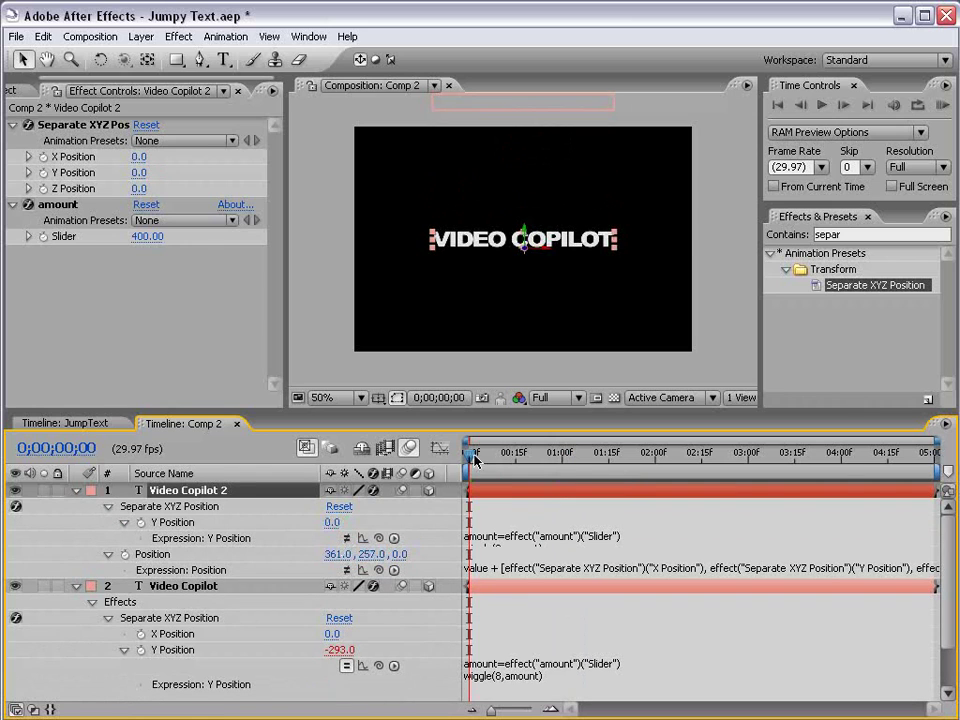
pyautogui.moveTo(475, 458); pyautogui.dragTo(515, 462)
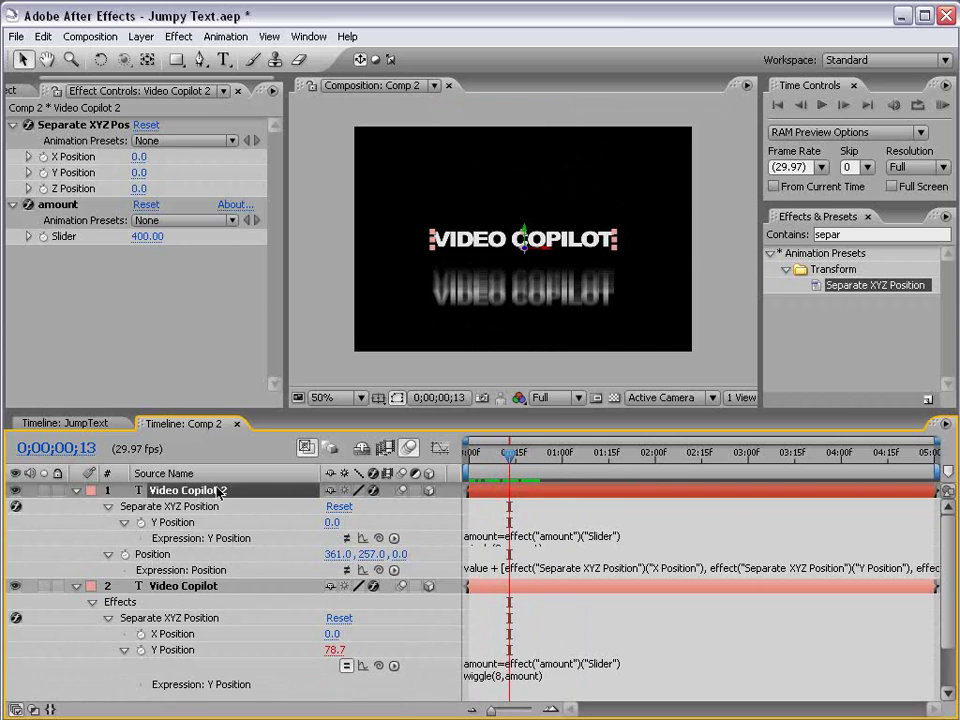
pyautogui.press('Delete')
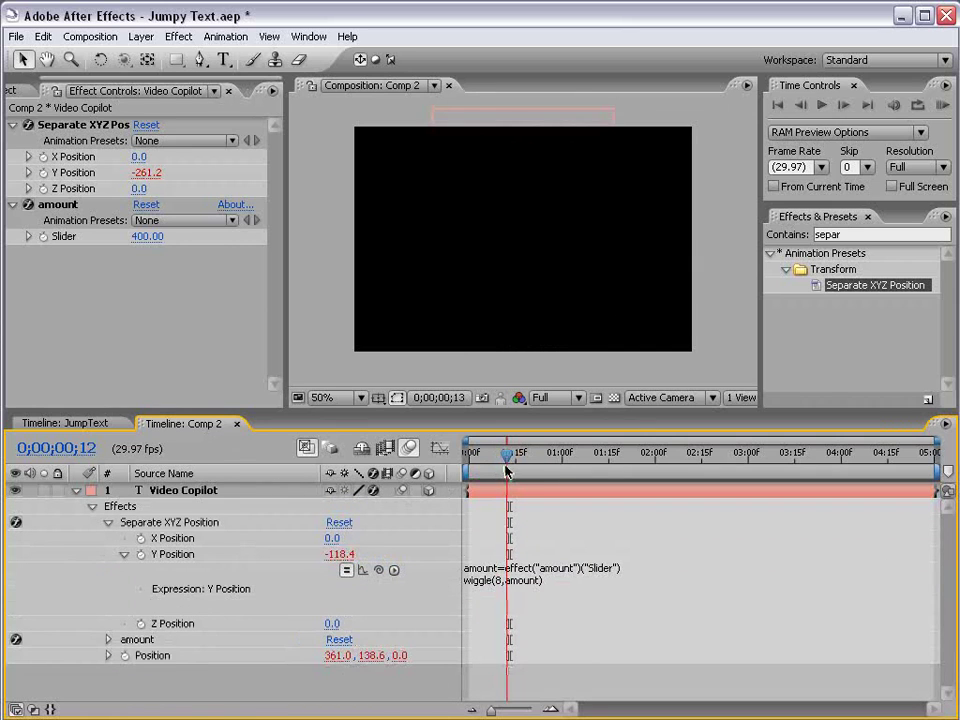
# - Keyframe the amount Slider at 400 at 0:00 and at 0 at one second
pyautogui.moveTo(470, 462)
pyautogui.mouseDown()
pyautogui.moveTo(478, 462)
pyautogui.moveTo(463, 470)
pyautogui.mouseUp()
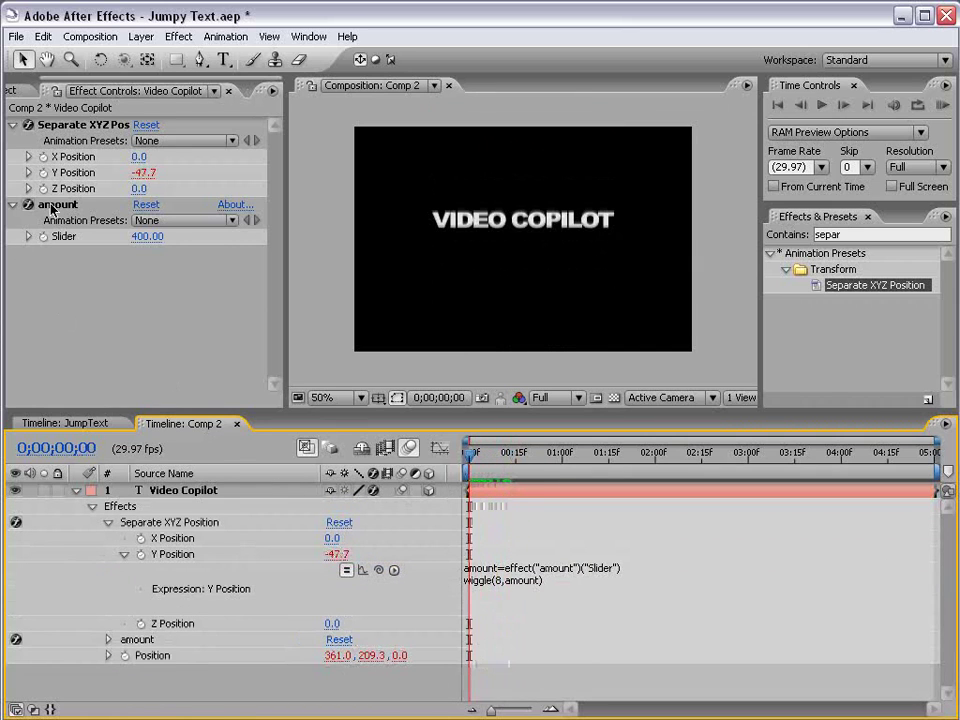
pyautogui.click(57, 204)
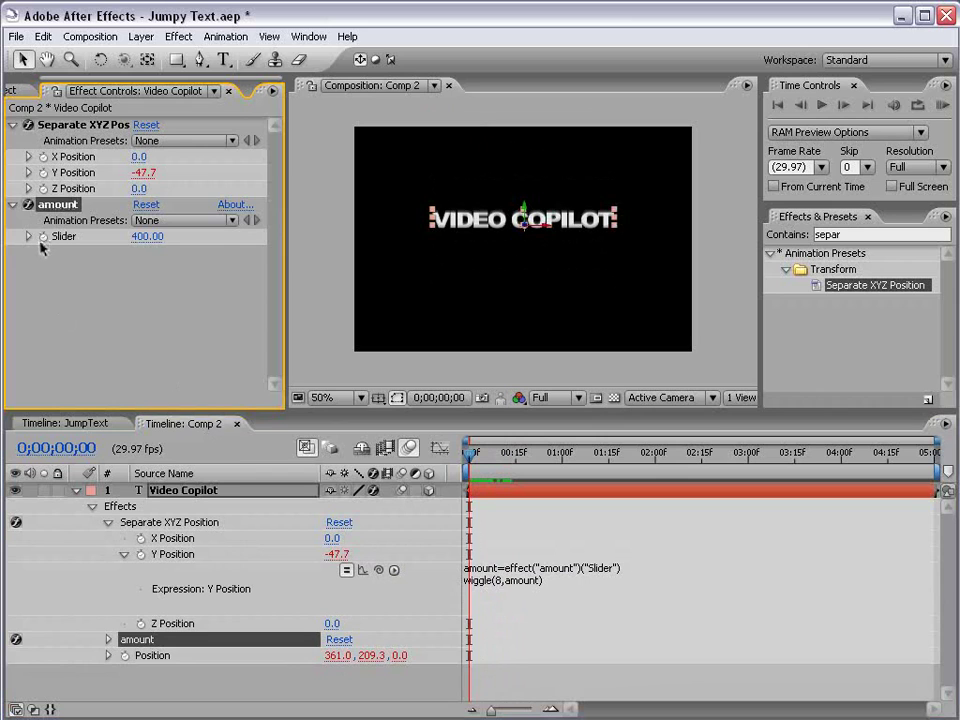
pyautogui.click(43, 236)
pyautogui.moveTo(494, 466); pyautogui.dragTo(562, 462)
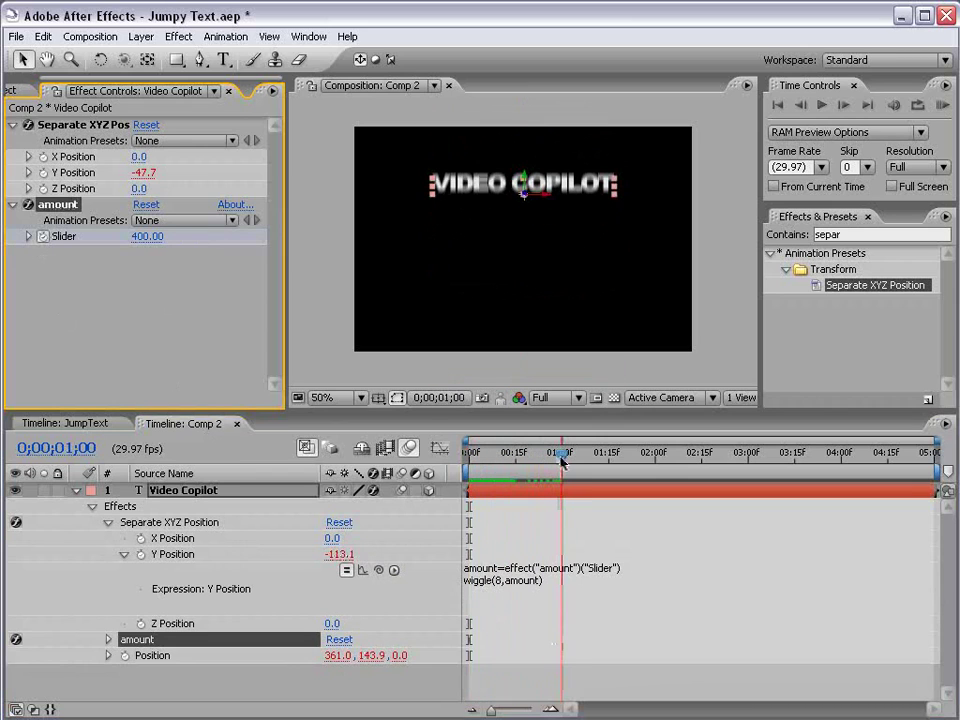
pyautogui.click(146, 238)
pyautogui.write('0')
pyautogui.click(489, 506)
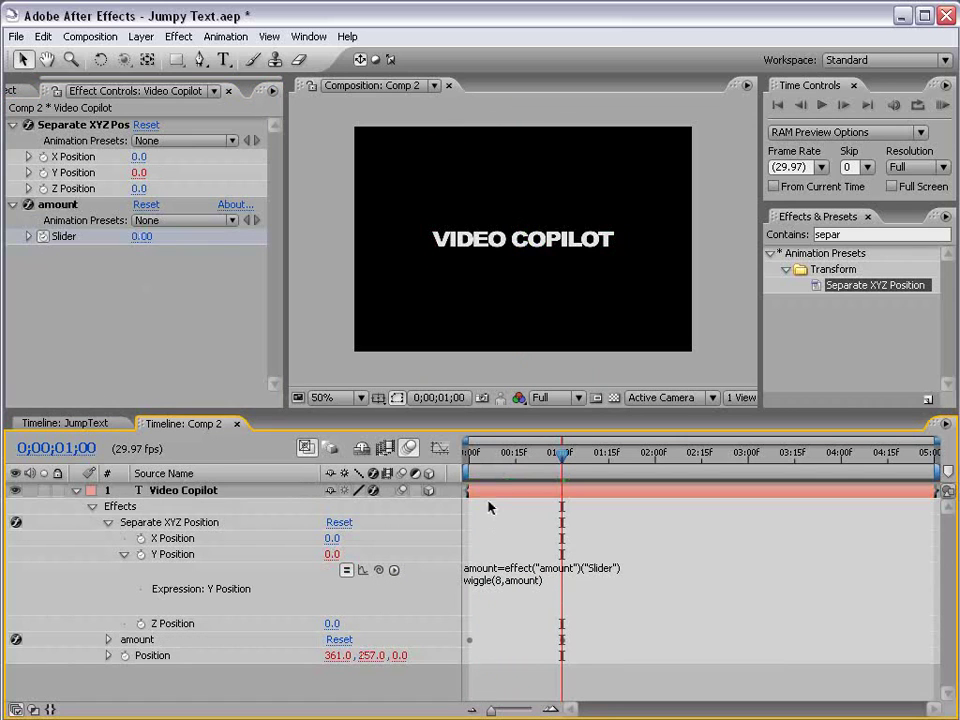
# - Reveal the Slider keyframes with U and return to the start of the composition
pyautogui.press('u')
pyautogui.press('u')
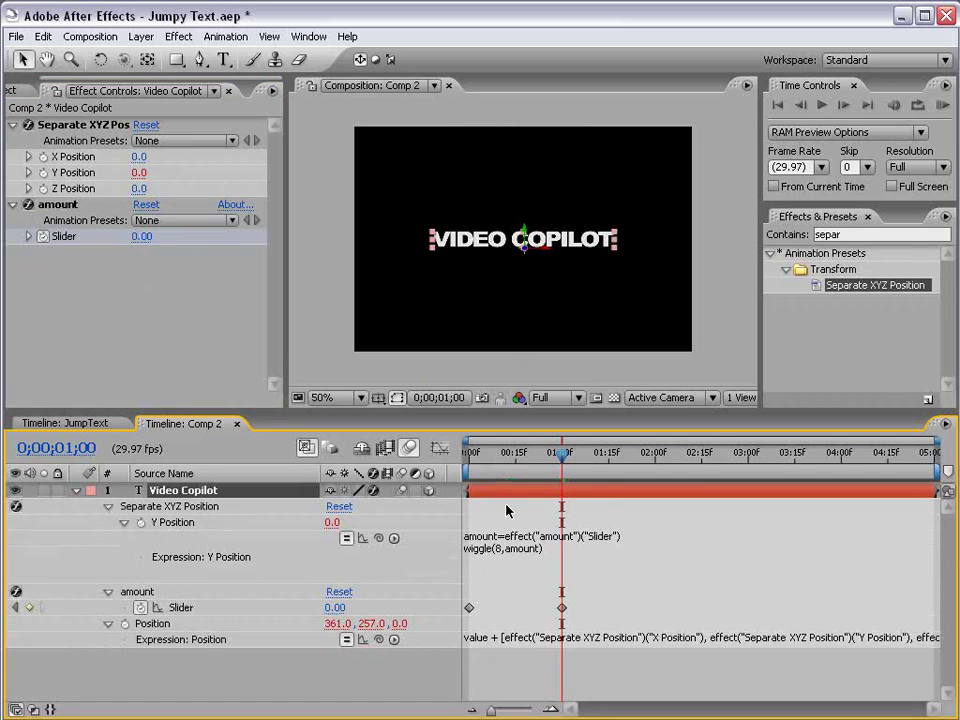
pyautogui.click(611, 596)
pyautogui.click(614, 458)
pyautogui.moveTo(614, 458); pyautogui.dragTo(618, 458)
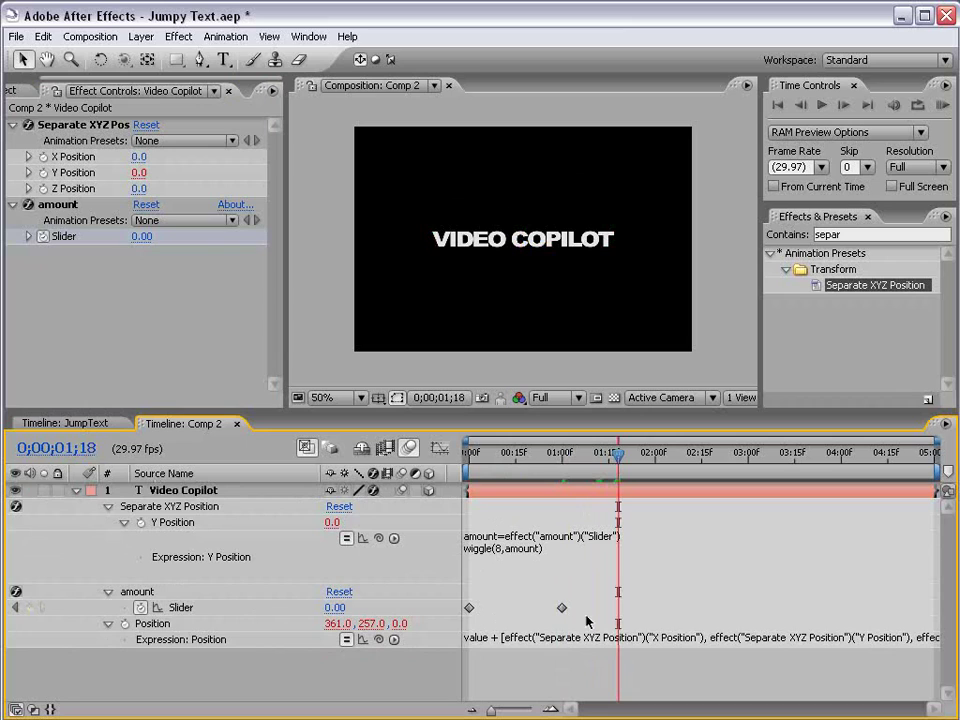
pyautogui.click(562, 608)
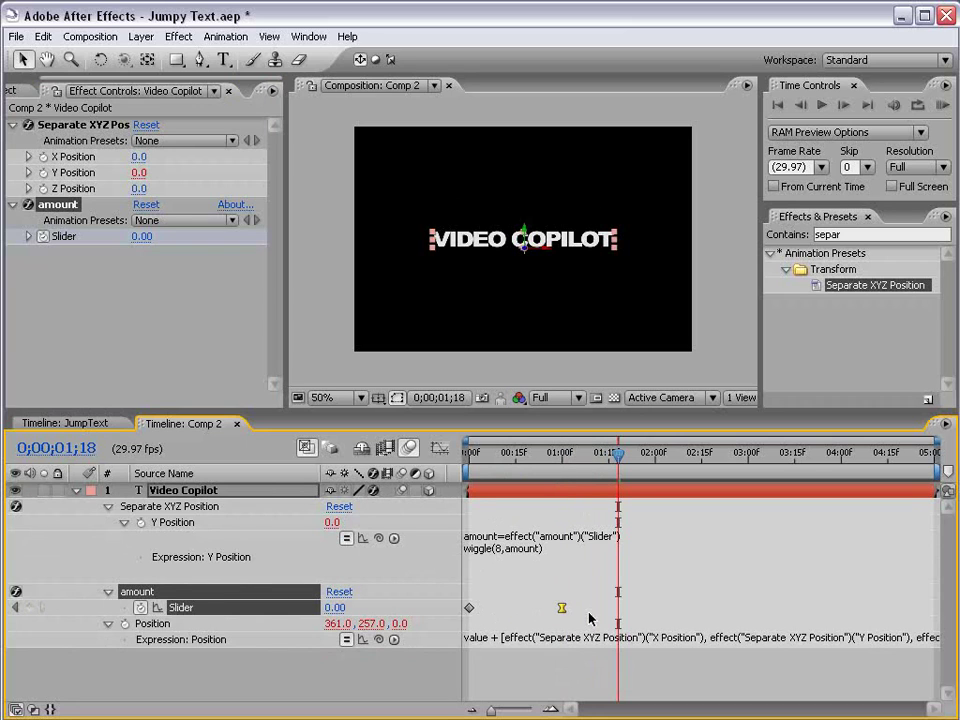
pyautogui.moveTo(556, 458); pyautogui.dragTo(469, 458)
pyautogui.click(346, 490)
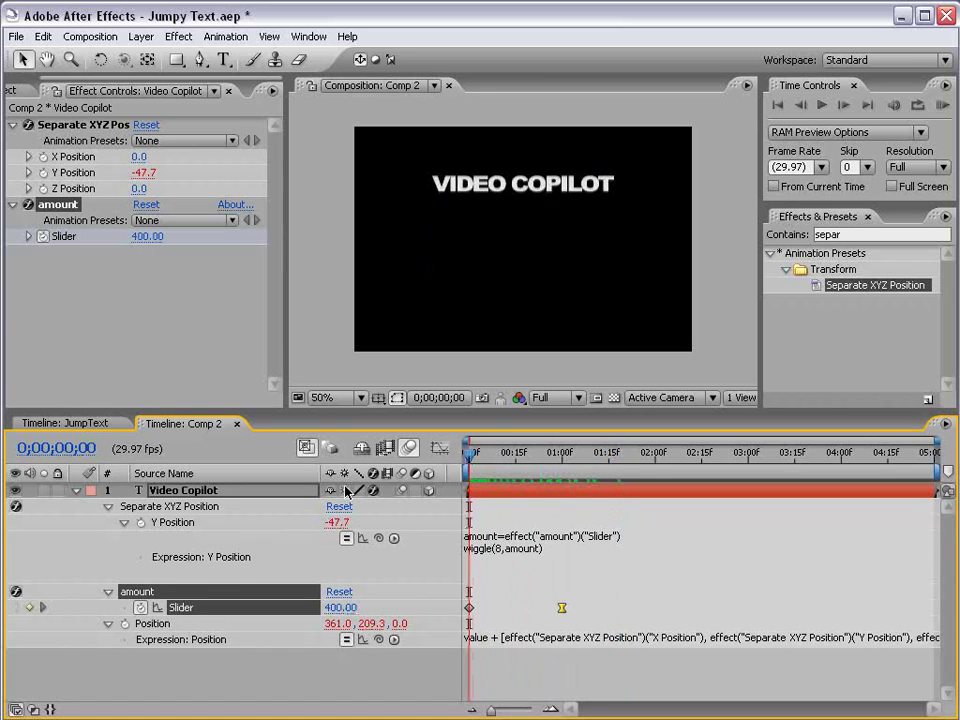
# - Preview, then move the 0 keyframe earlier to about frame 18 and replay
pyautogui.press('KP_0')
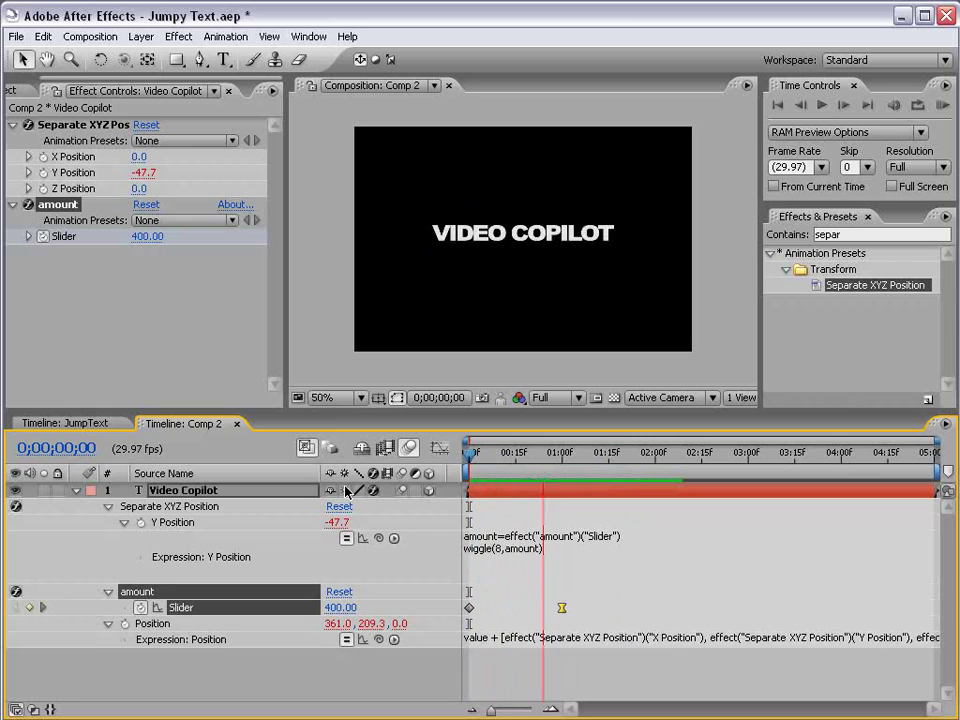
pyautogui.press('space')
pyautogui.click(572, 594)
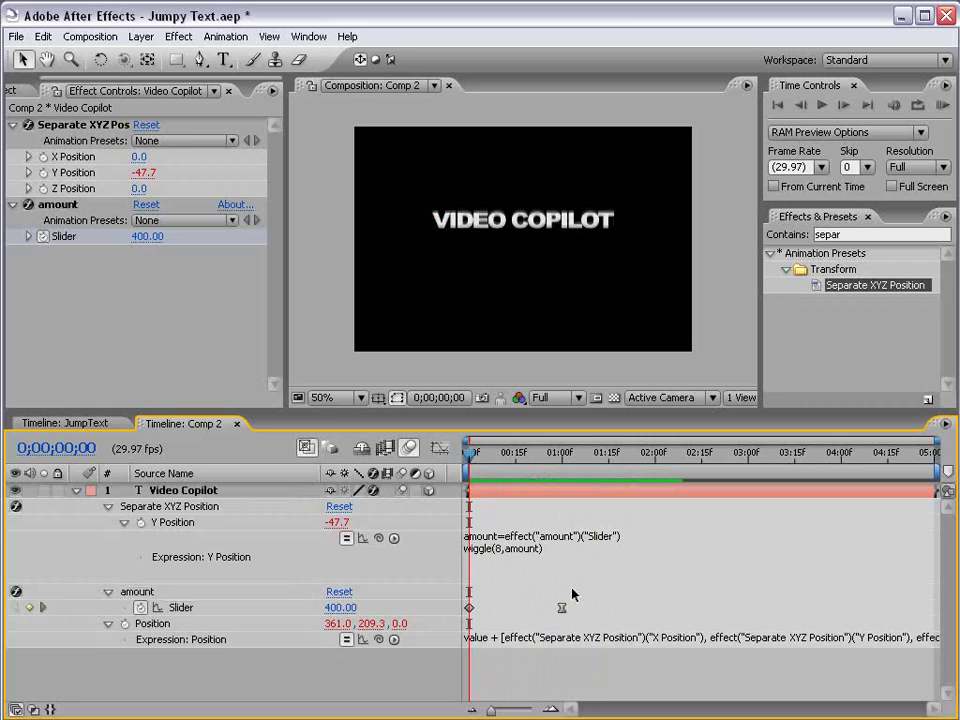
pyautogui.moveTo(561, 609); pyautogui.dragTo(524, 612)
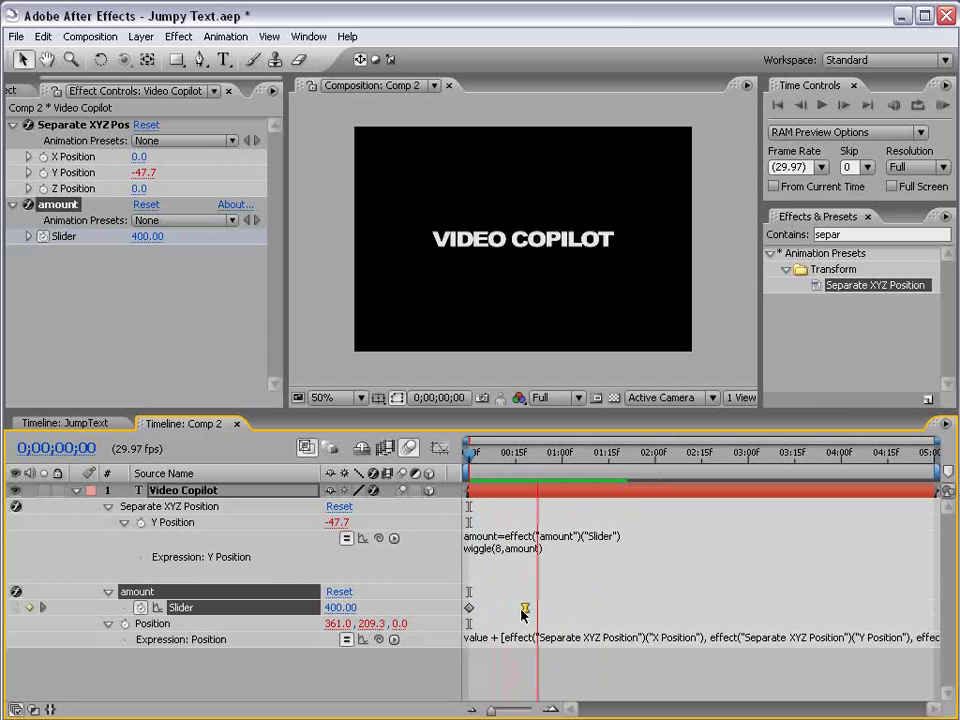
pyautogui.press('space')
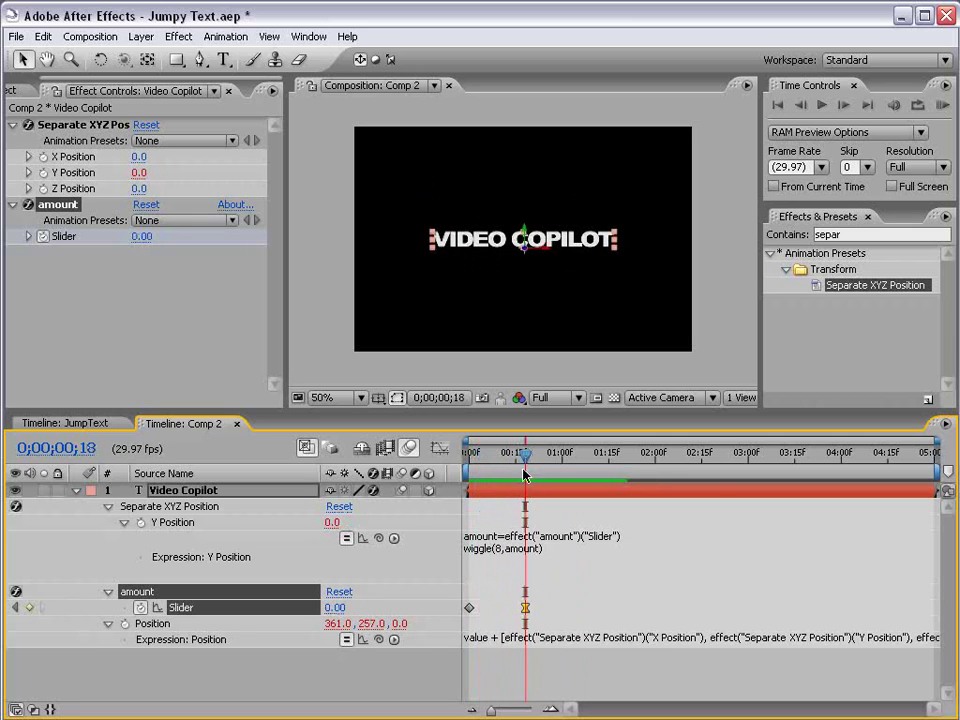
# - Nudge the 0 keyframe to about frame 14 and raise the starting Slider value to 779
pyautogui.moveTo(525, 607); pyautogui.dragTo(512, 607)
pyautogui.moveTo(483, 455); pyautogui.dragTo(361, 443)
pyautogui.click(147, 236)
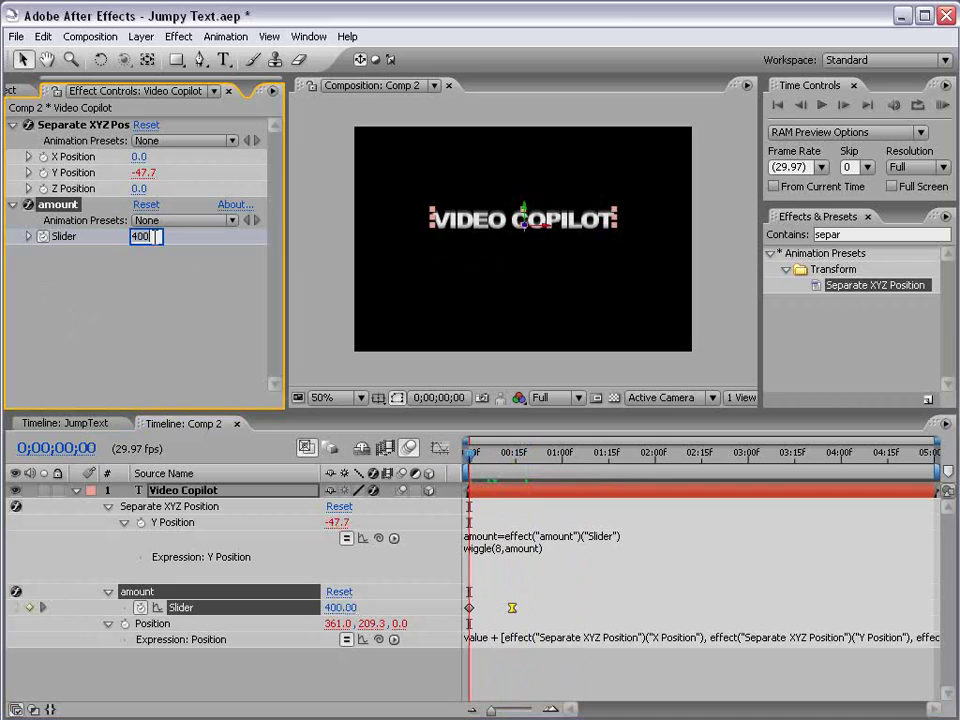
pyautogui.write('500')
pyautogui.press('Return')
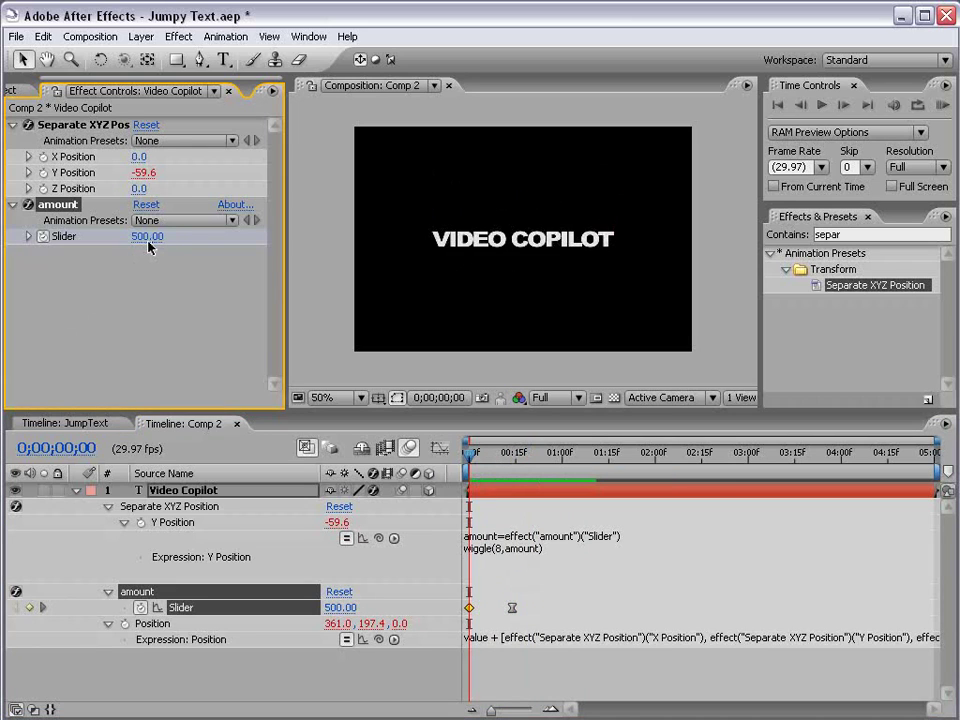
pyautogui.moveTo(143, 246); pyautogui.dragTo(398, 232)
# - Enable motion blur and scrub the first frames to check the stronger jumps
pyautogui.click(408, 440)
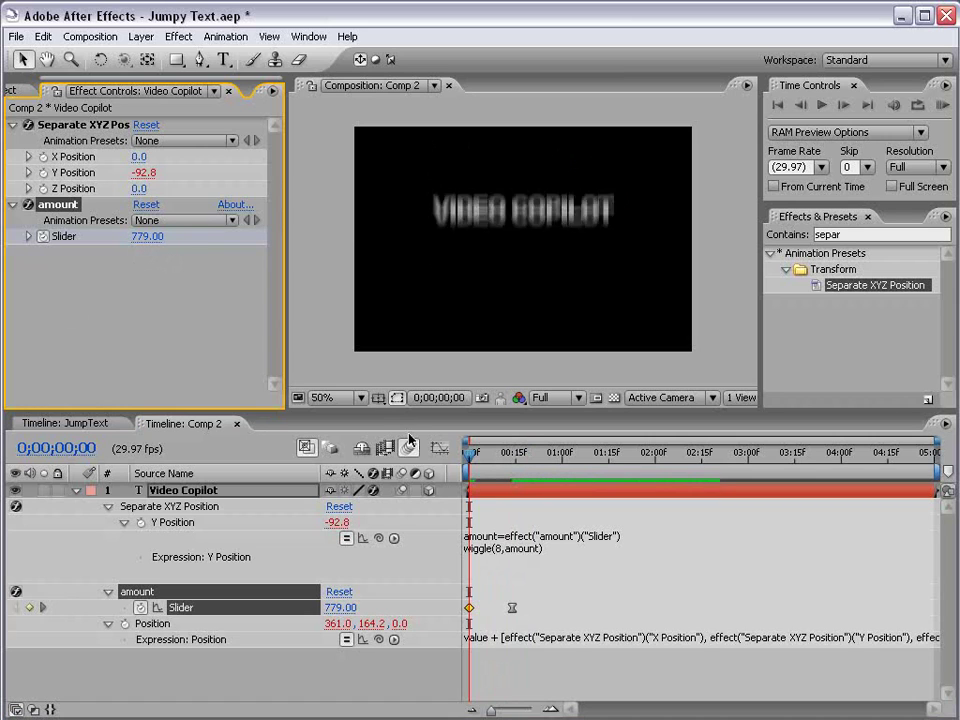
pyautogui.click(488, 453)
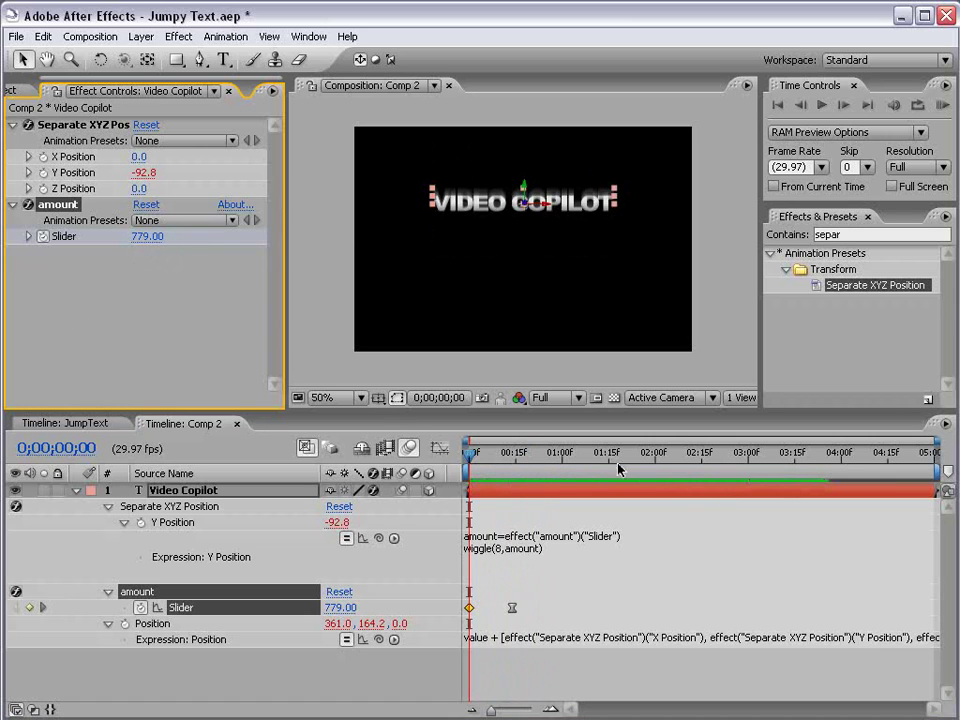
pyautogui.moveTo(488, 458); pyautogui.dragTo(512, 462)
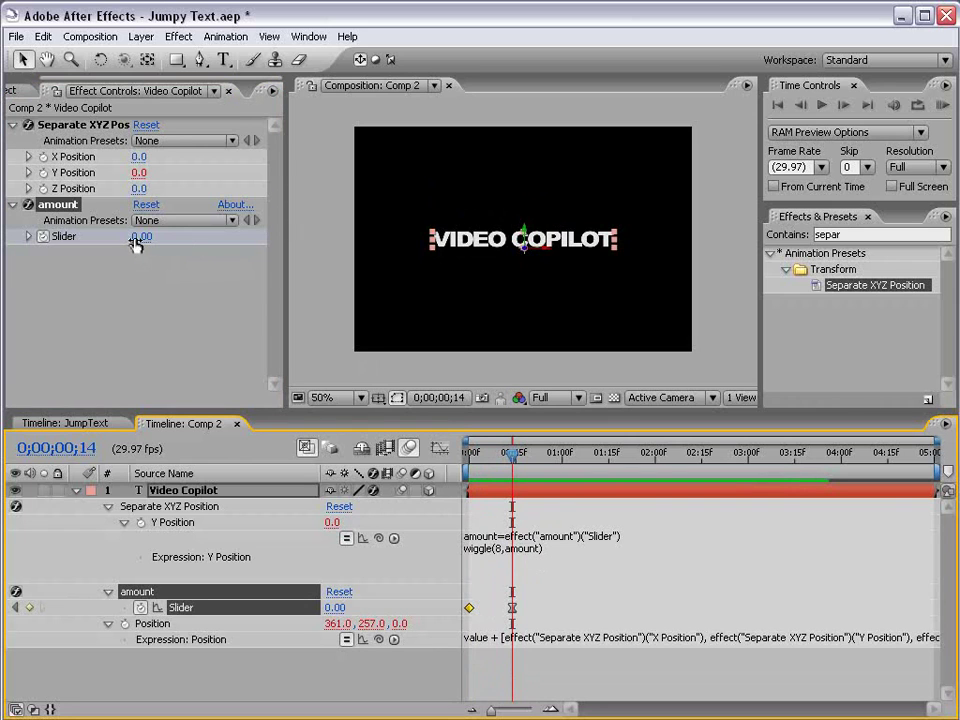
pyautogui.moveTo(468, 456); pyautogui.dragTo(515, 460)
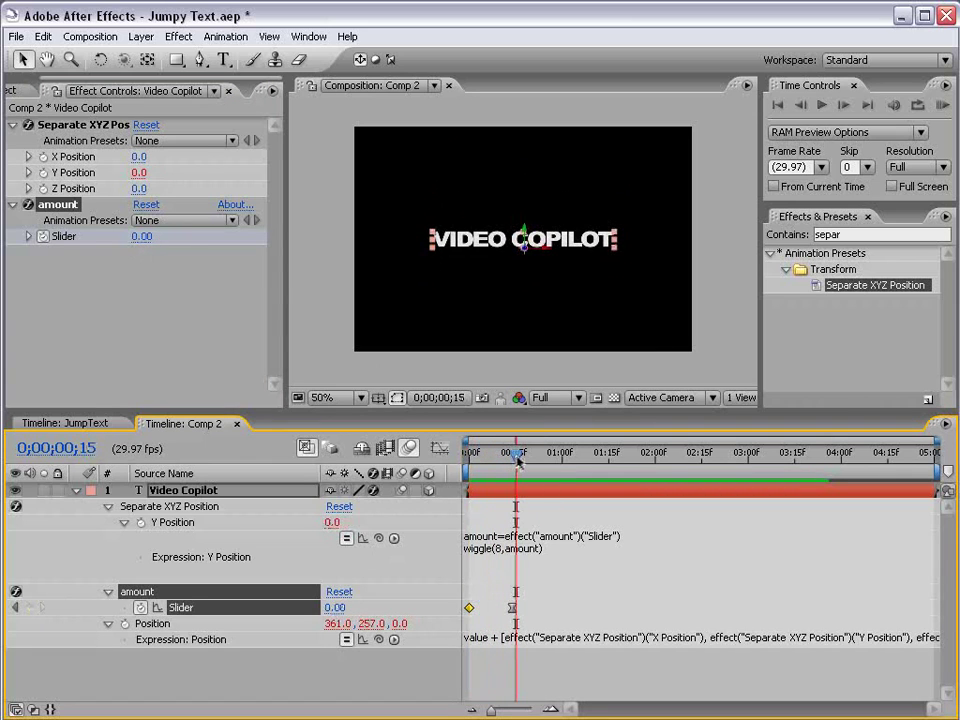
# - Add the expression wiggle(5,100) to the text layer's Z Position
pyautogui.click(40, 314)
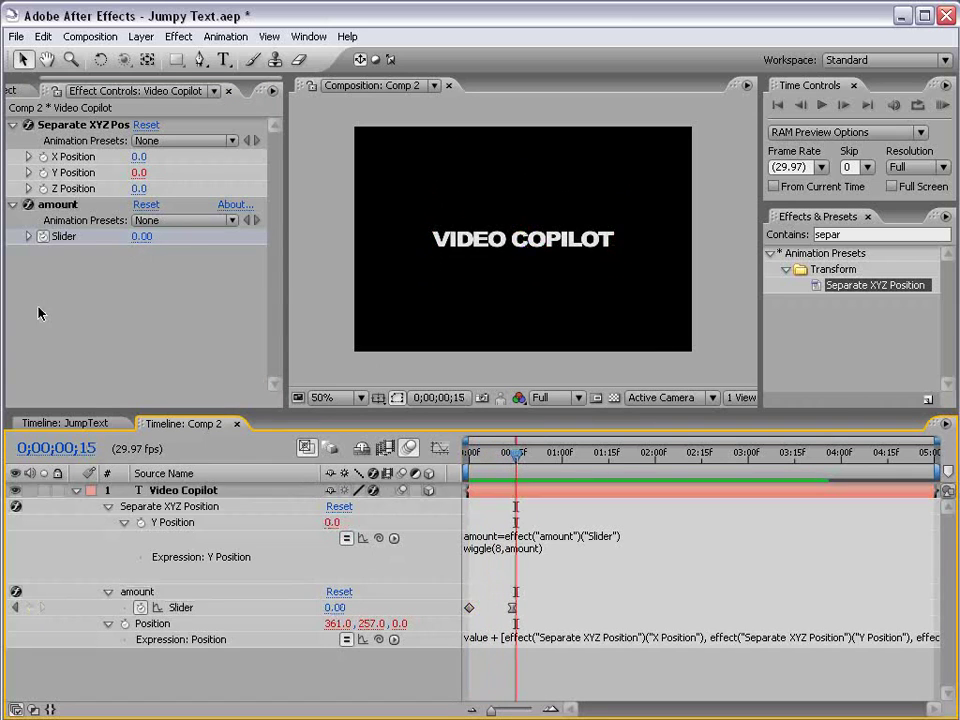
pyautogui.keyDown('alt'); pyautogui.click(43, 188); pyautogui.keyUp('alt')
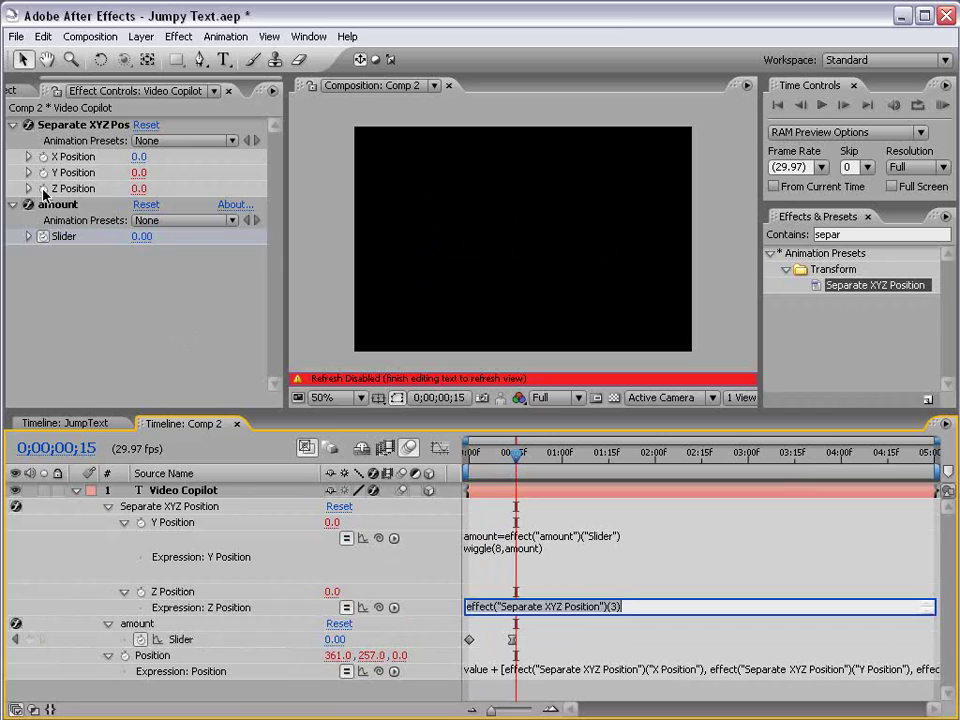
pyautogui.write('wiggle(5,100')
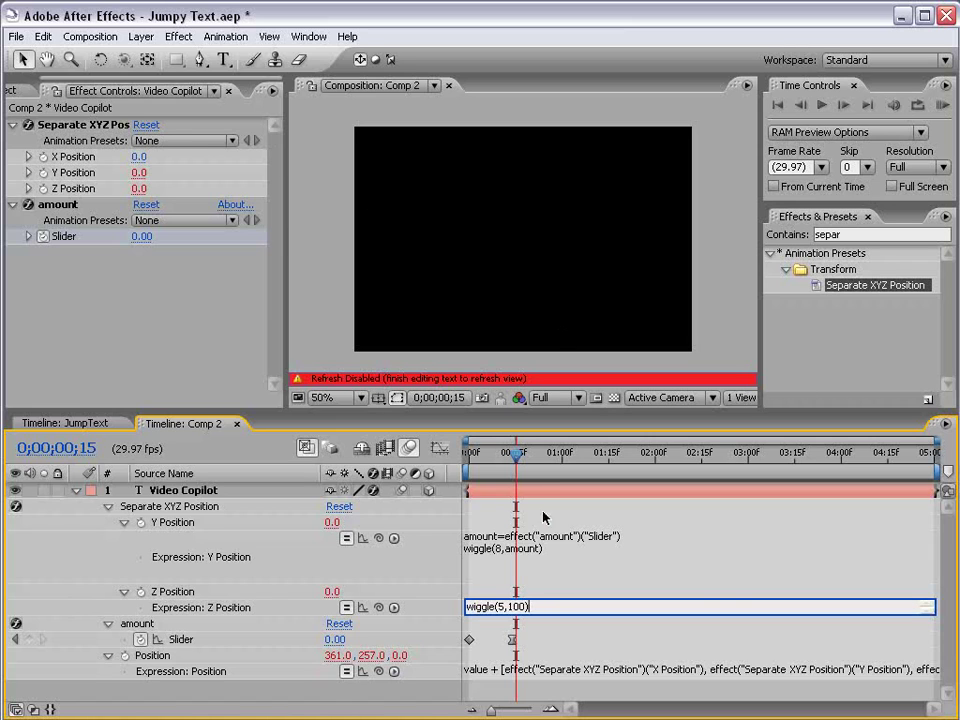
pyautogui.click(510, 530)
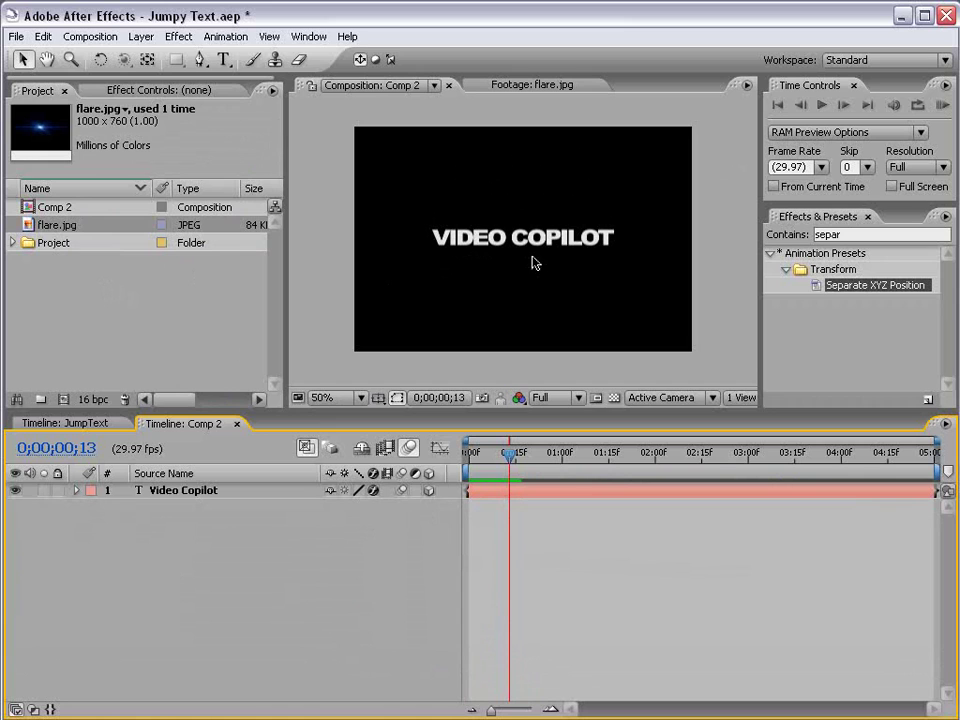
# - View flare.jpg, then drag it into the Comp 2 timeline beneath the VIDEO COPILOT text
pyautogui.doubleClick(28, 225)
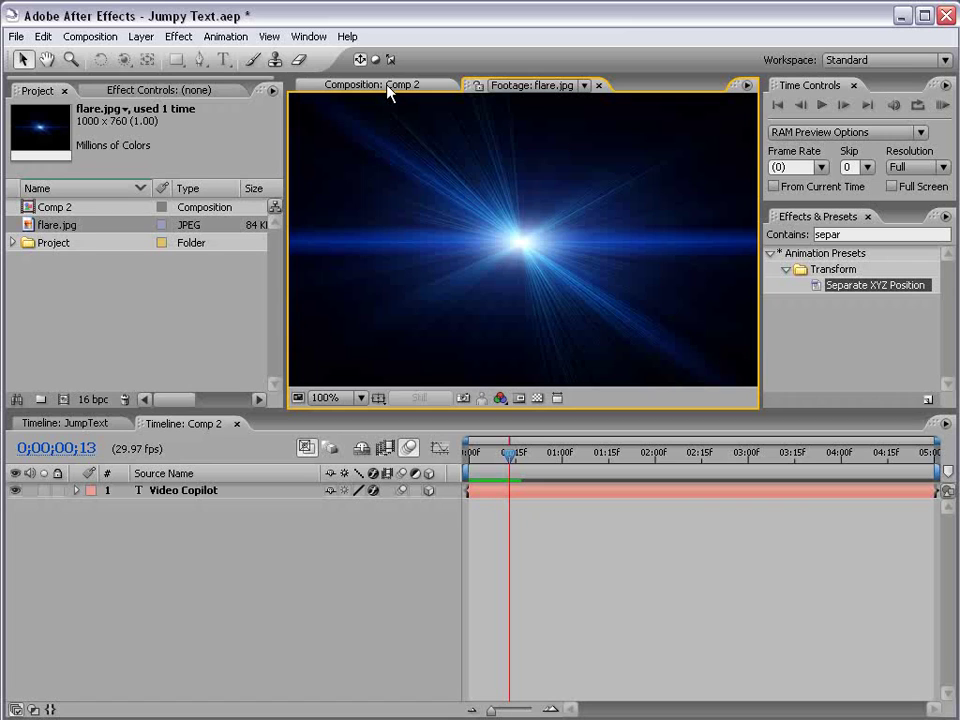
pyautogui.click(390, 88)
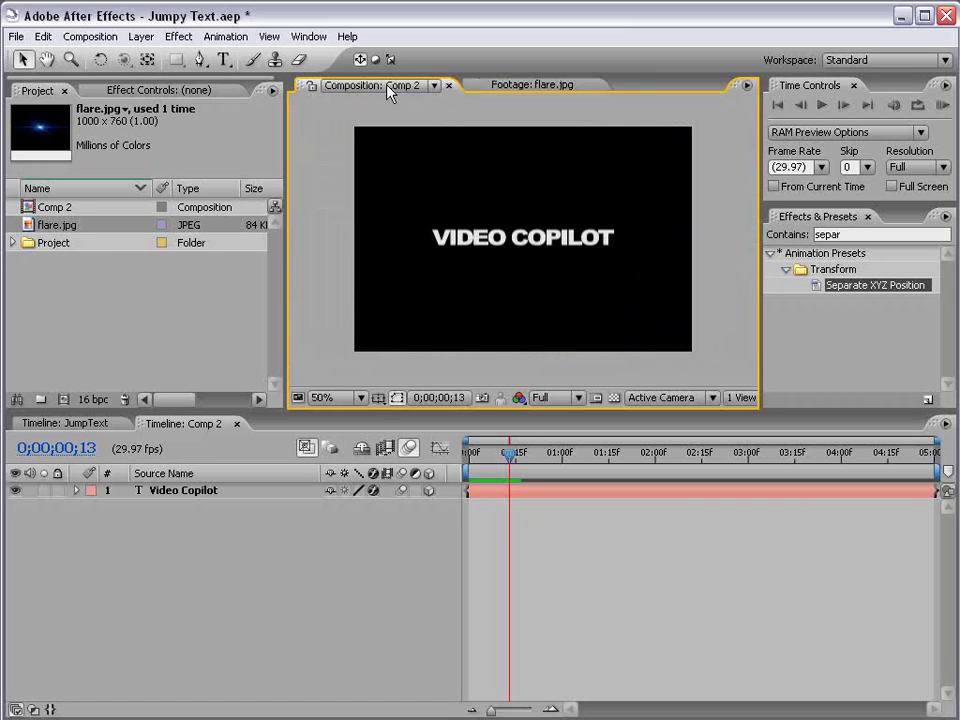
pyautogui.doubleClick(31, 225)
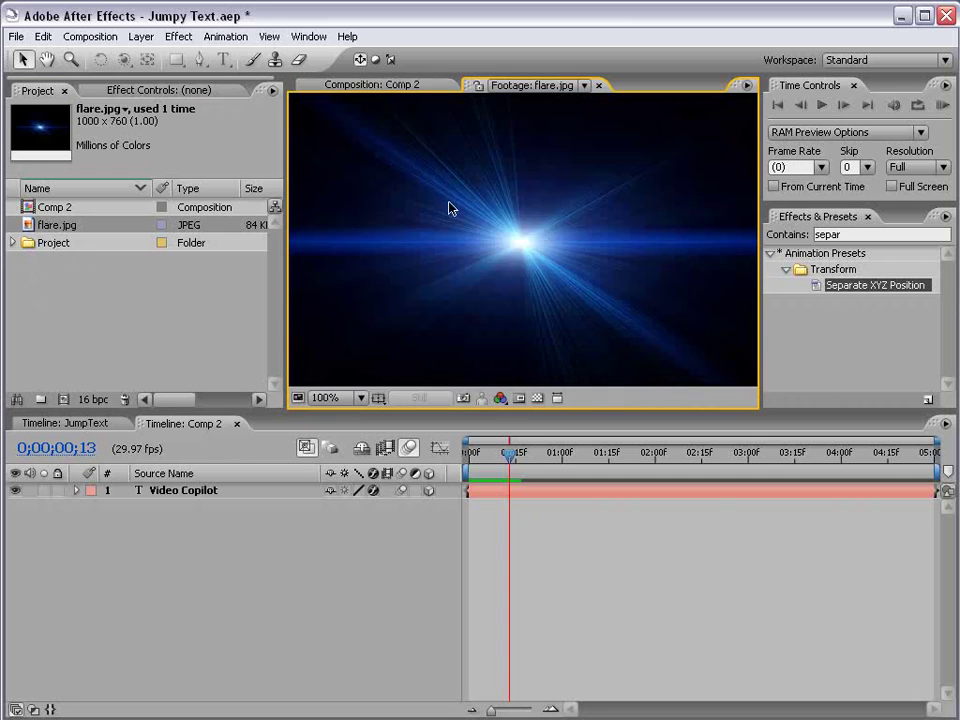
pyautogui.click(372, 88)
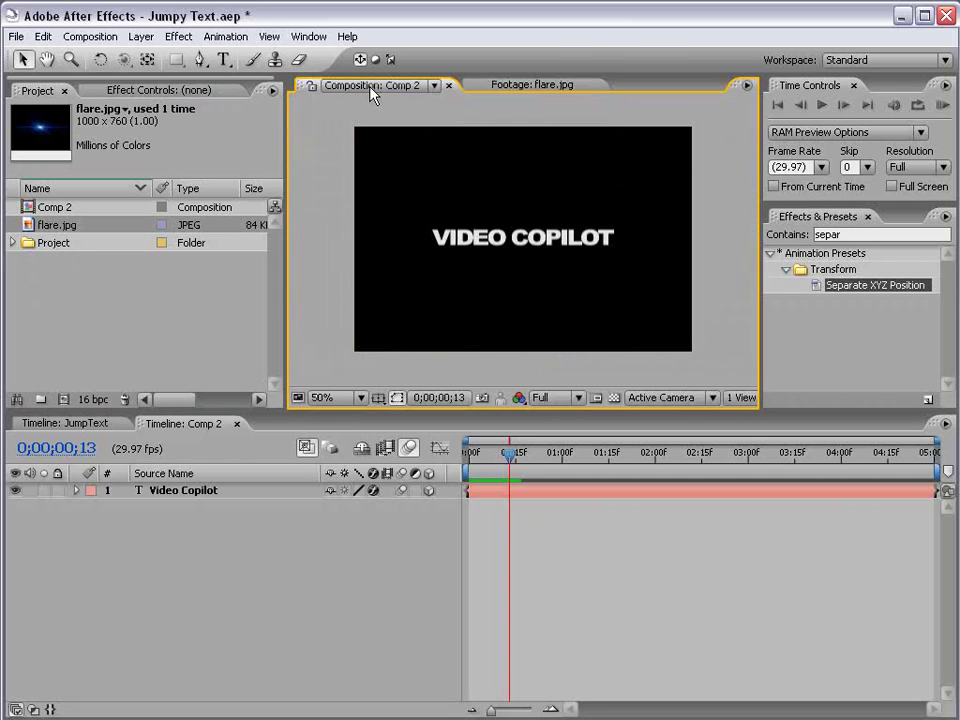
pyautogui.click(40, 172)
pyautogui.moveTo(31, 228); pyautogui.dragTo(476, 523)
pyautogui.press('.')
# - Apply a Drop Shadow to the text with Distance 3, Softness 3 and Opacity 74%
pyautogui.click(523, 491)
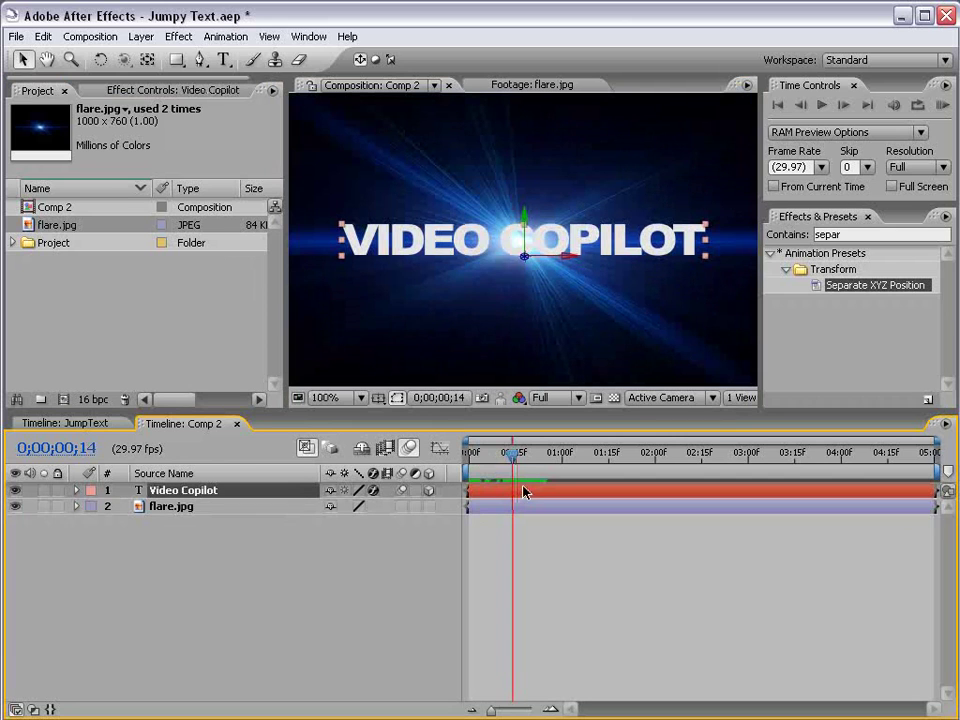
pyautogui.click(179, 37)
pyautogui.moveTo(262, 481)
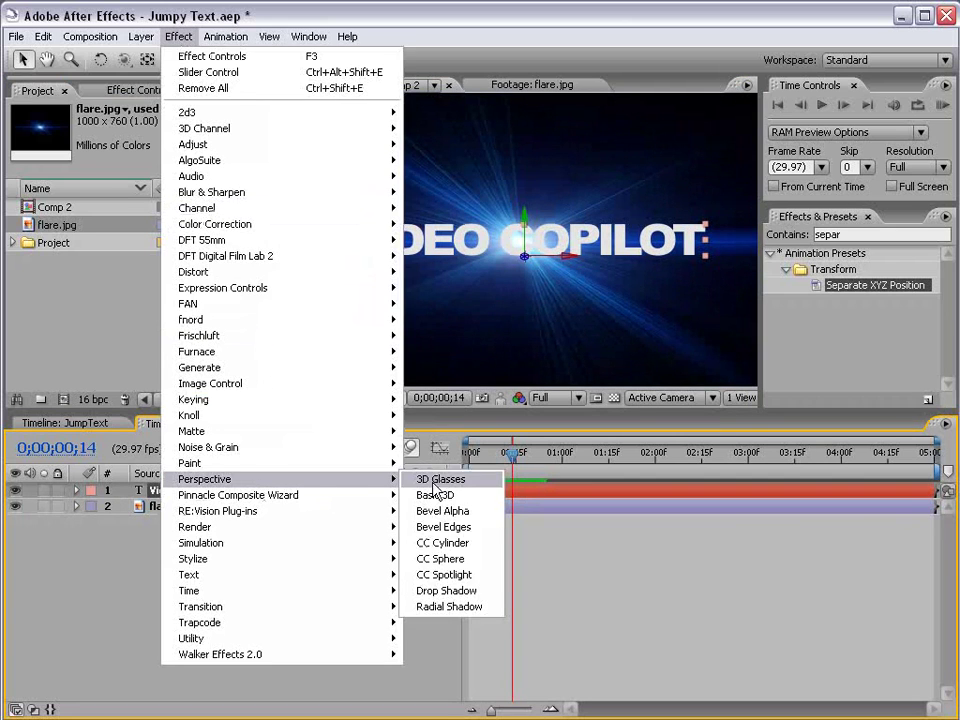
pyautogui.click(446, 591)
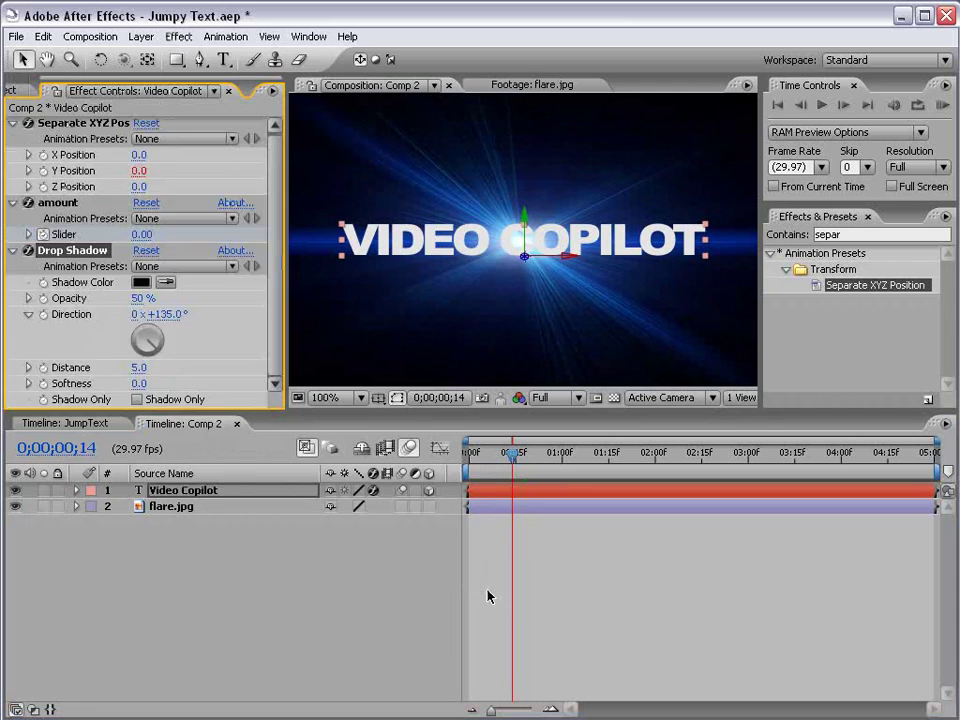
pyautogui.click(137, 274)
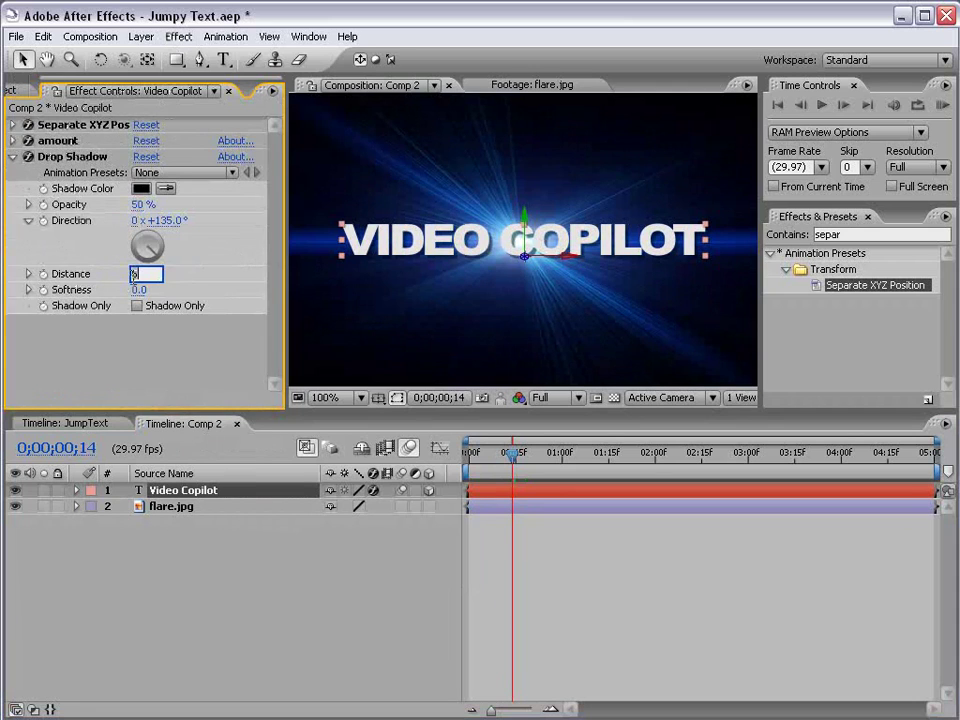
pyautogui.write('3')
pyautogui.press('Return')
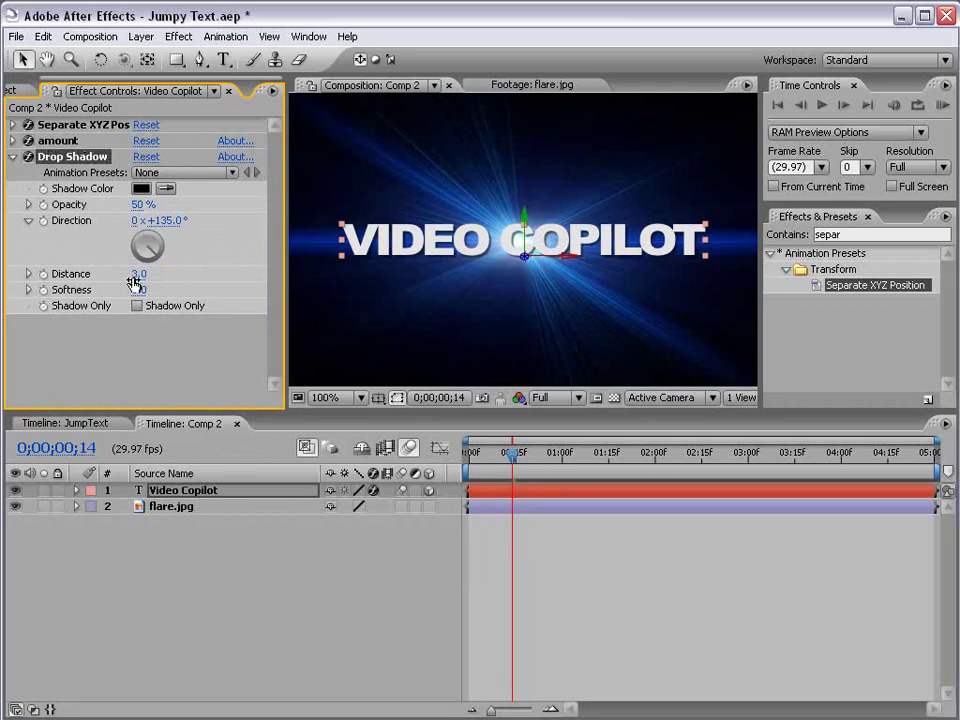
pyautogui.click(143, 290)
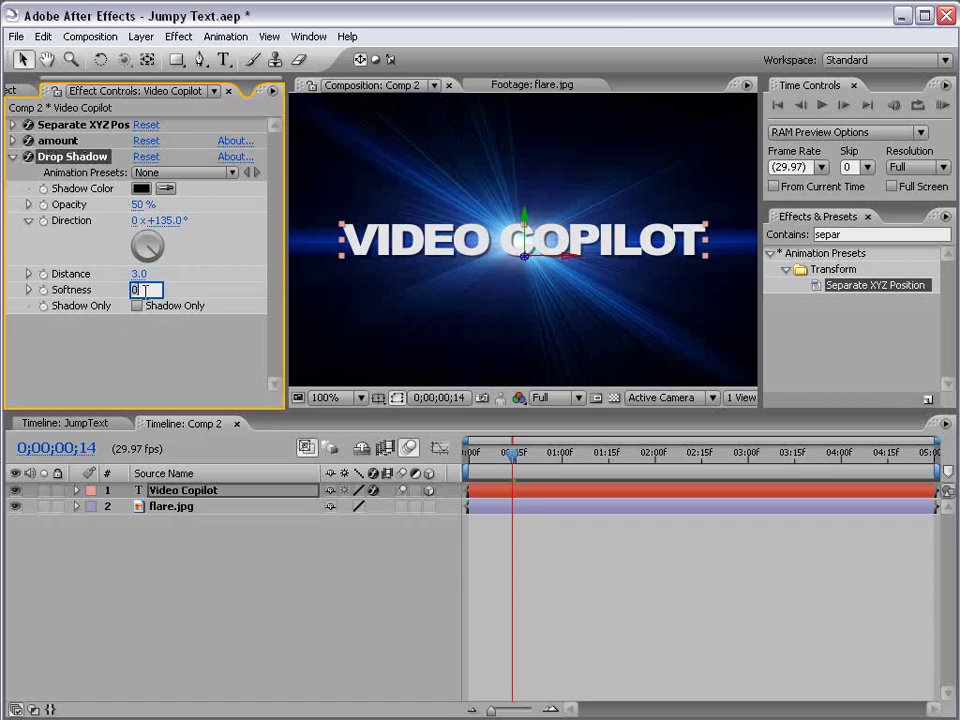
pyautogui.write('3')
pyautogui.press('Return')
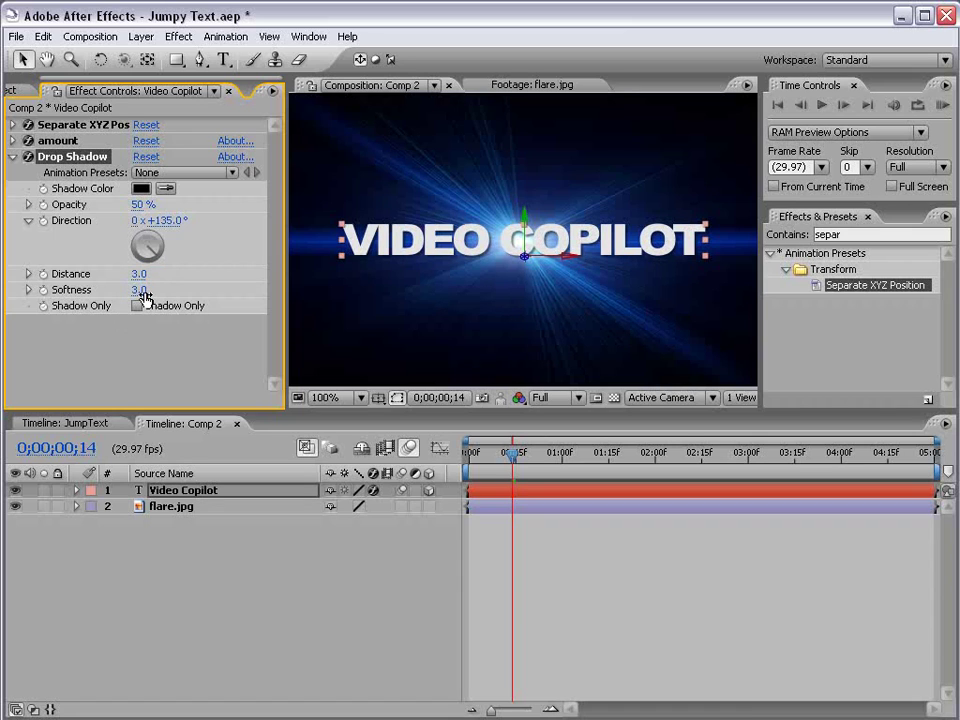
pyautogui.moveTo(138, 205); pyautogui.dragTo(188, 204)
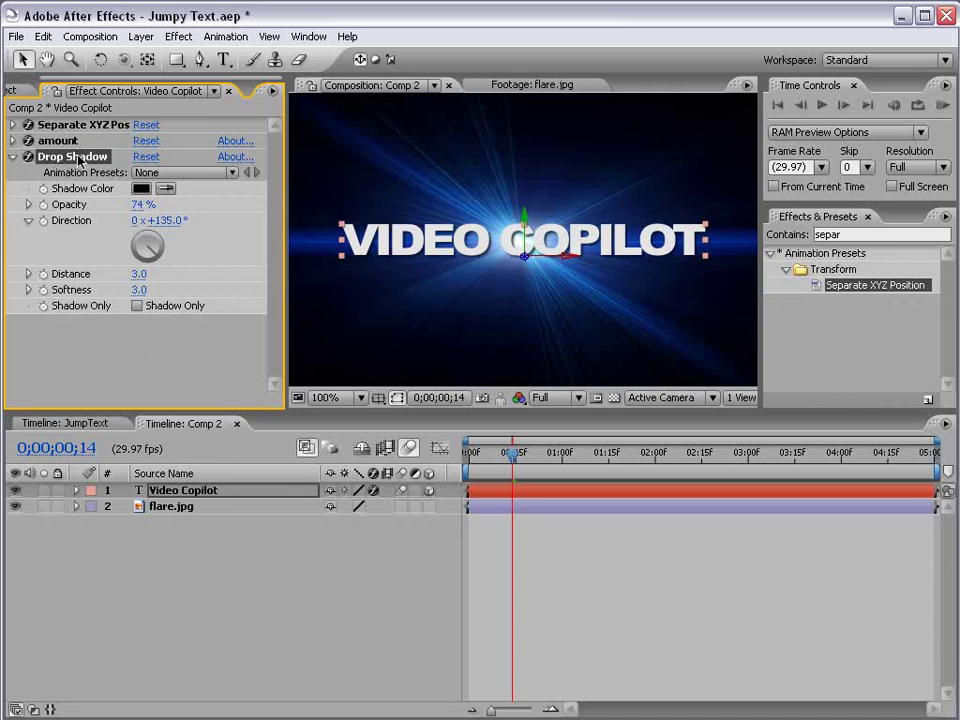
# - Duplicate the drop shadow and set Drop Shadow 2's Softness to 25
pyautogui.click(43, 36)
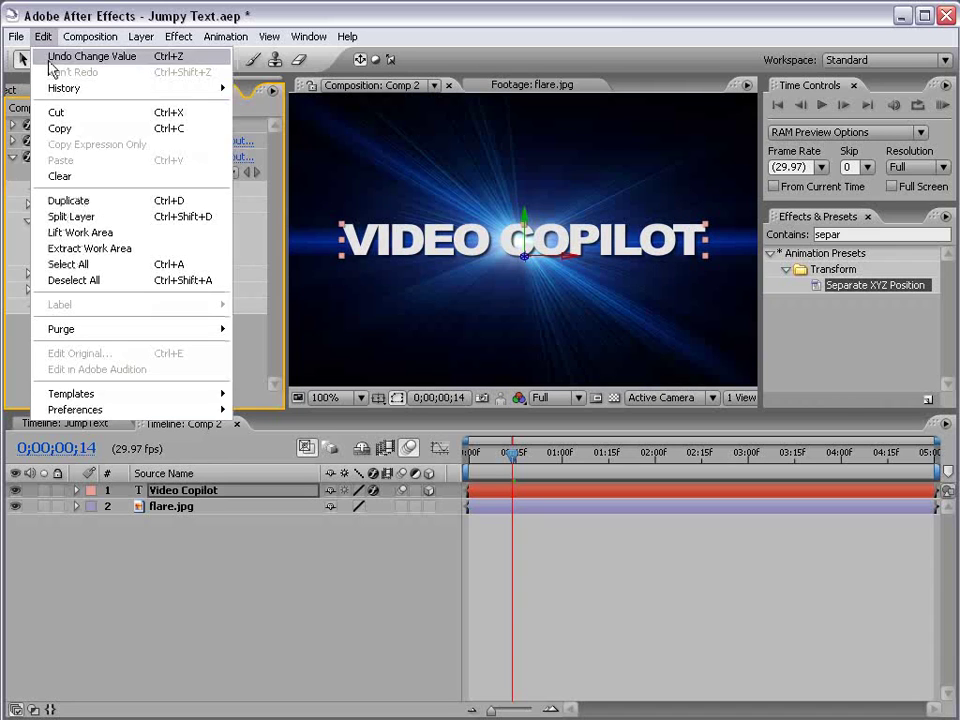
pyautogui.click(70, 200)
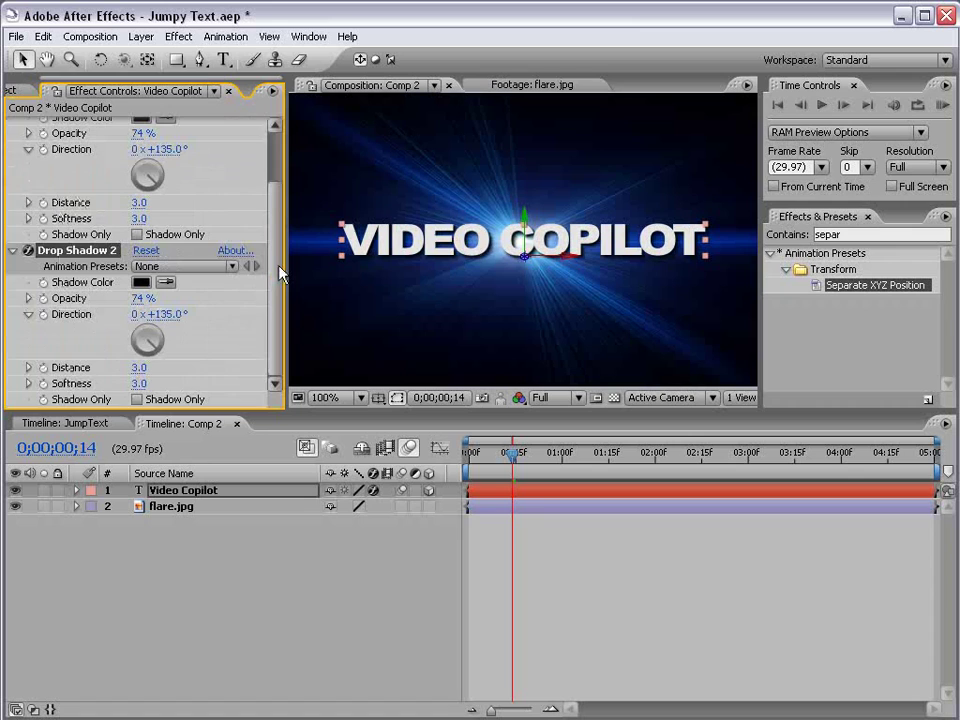
pyautogui.scroll(3, 280, 273)
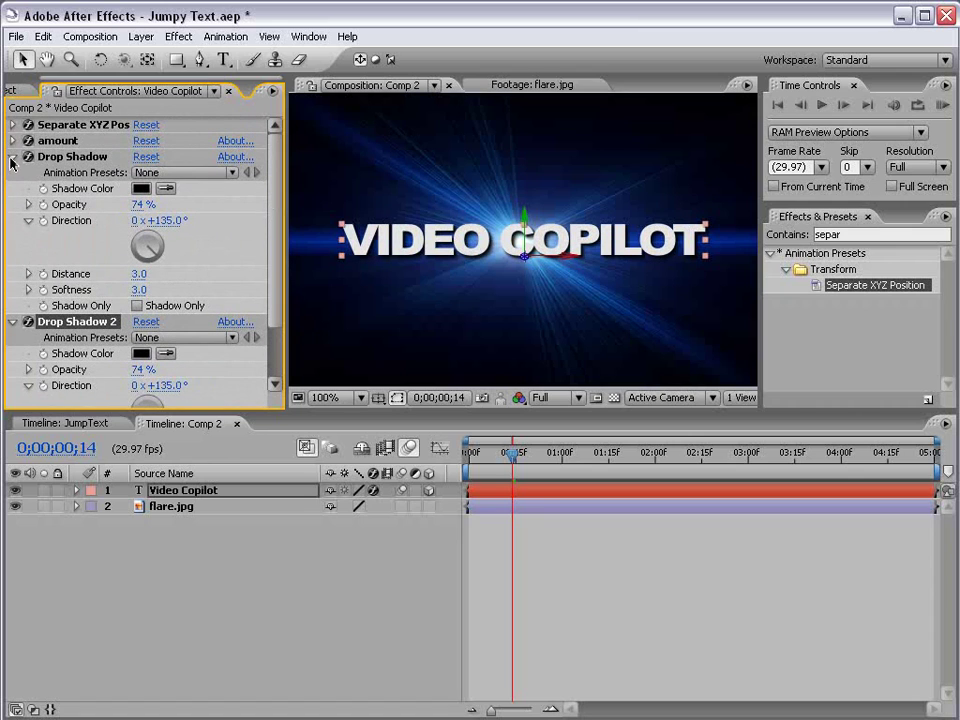
pyautogui.click(12, 157)
pyautogui.moveTo(140, 305); pyautogui.dragTo(164, 308)
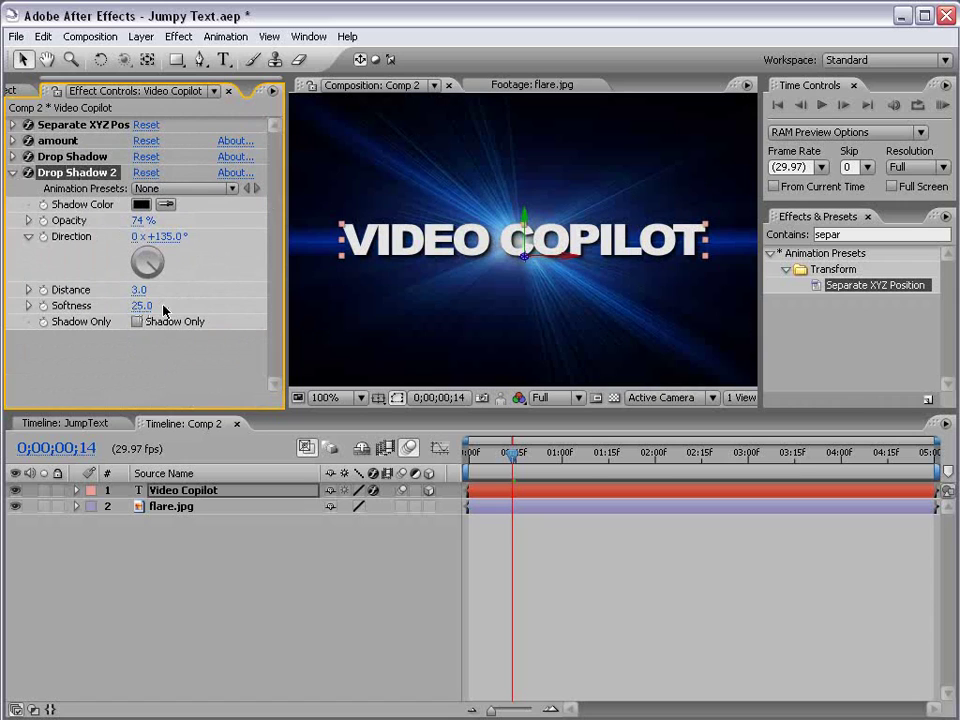
# - Zoom in to inspect the shadows, then scrub the animation over the flare to frame 22
pyautogui.press('.')
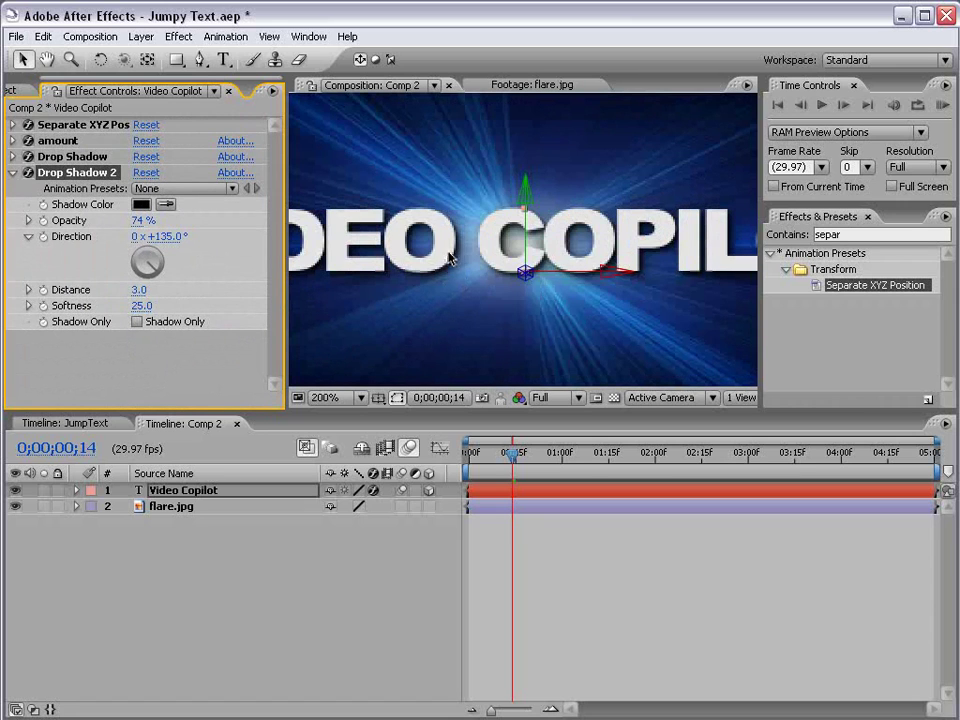
pyautogui.press(',')
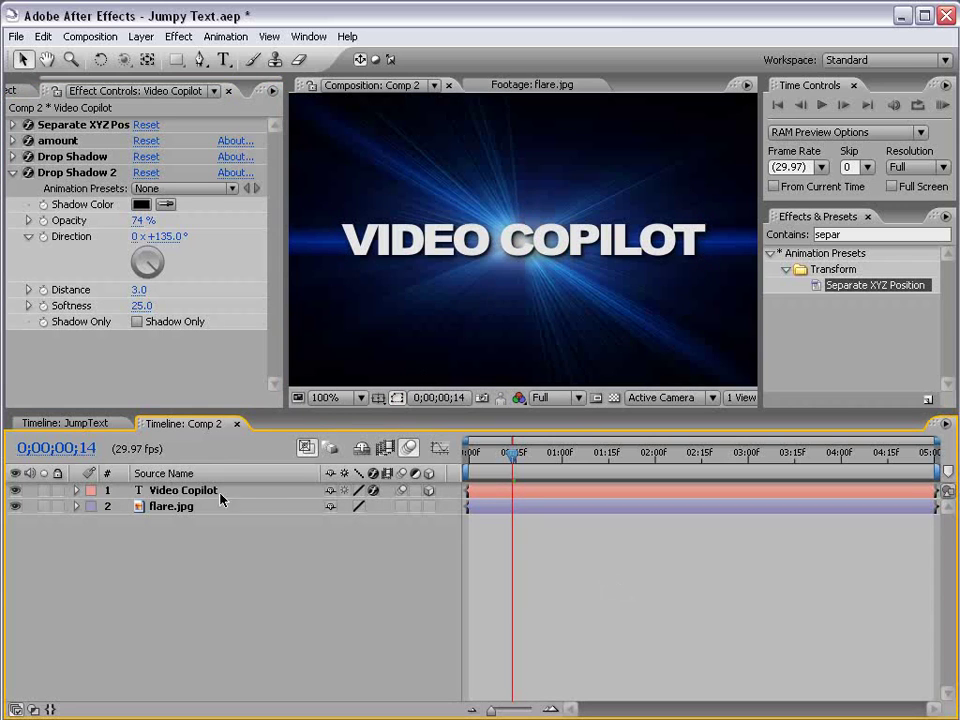
pyautogui.moveTo(512, 453); pyautogui.dragTo(537, 455)
pyautogui.press(',')
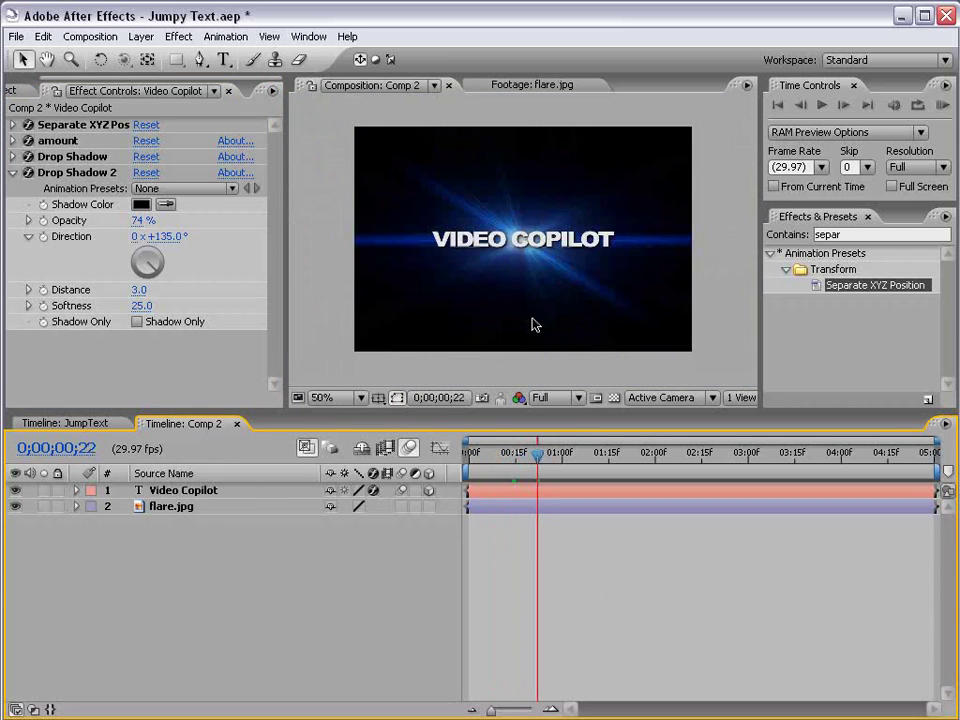
# - Create a new adjustment layer and place it between the Video Copilot text and flare.jpg
pyautogui.click(171, 511)
pyautogui.scroll(1, 463, 298)
pyautogui.scroll(-1, 465, 298)
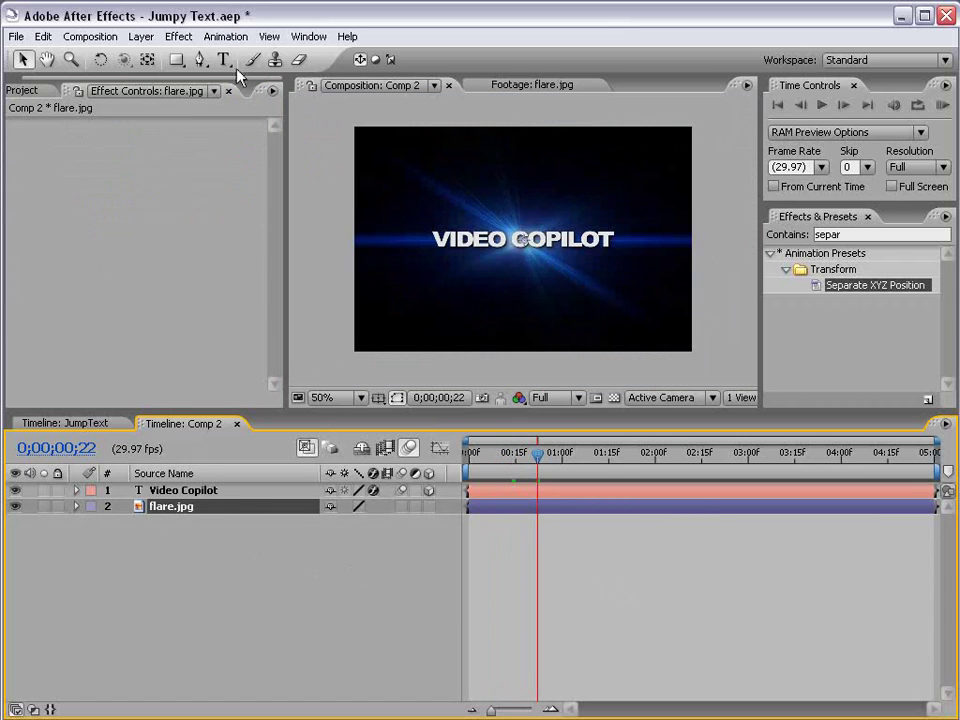
pyautogui.click(141, 36)
pyautogui.moveTo(272, 56)
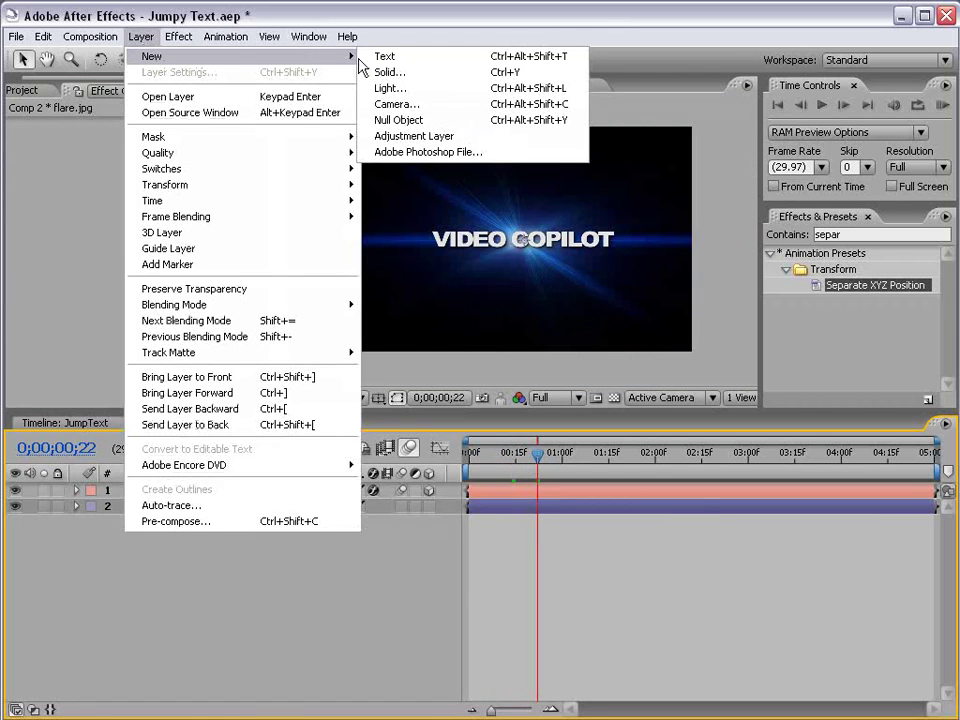
pyautogui.click(410, 140)
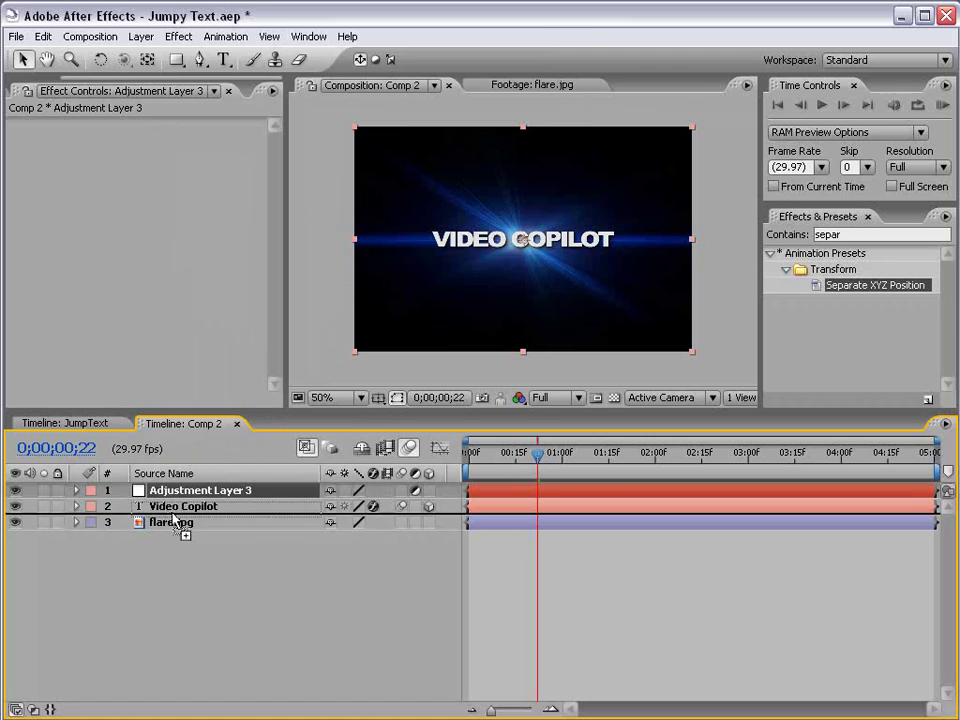
pyautogui.moveTo(178, 524); pyautogui.dragTo(156, 517)
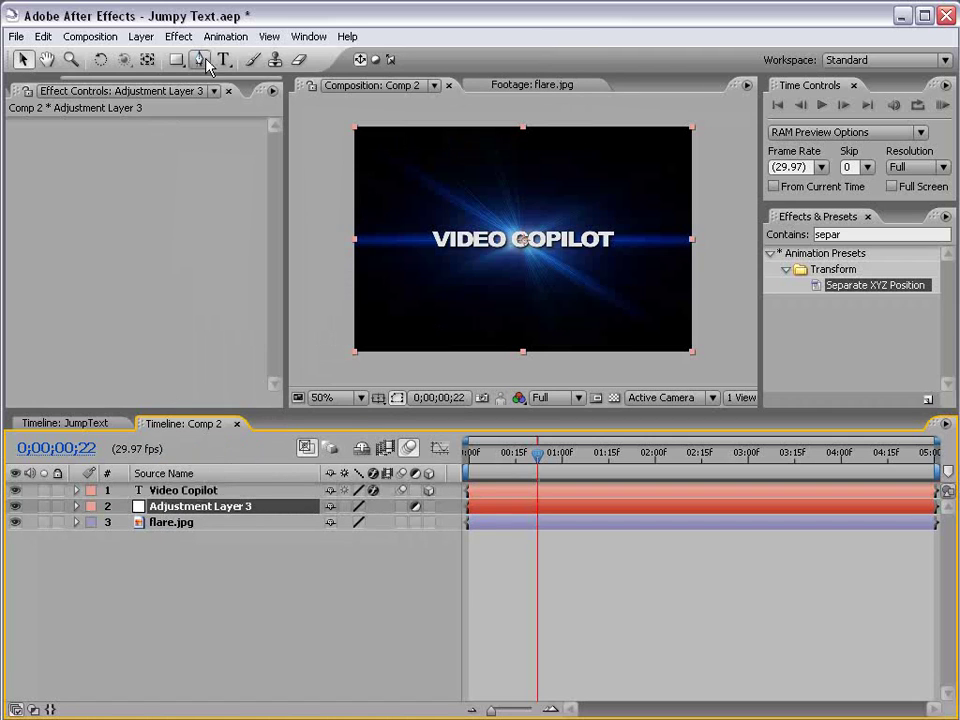
# - Apply Curves to the adjustment layer and bow the curve upward to brighten the flare
pyautogui.click(178, 36)
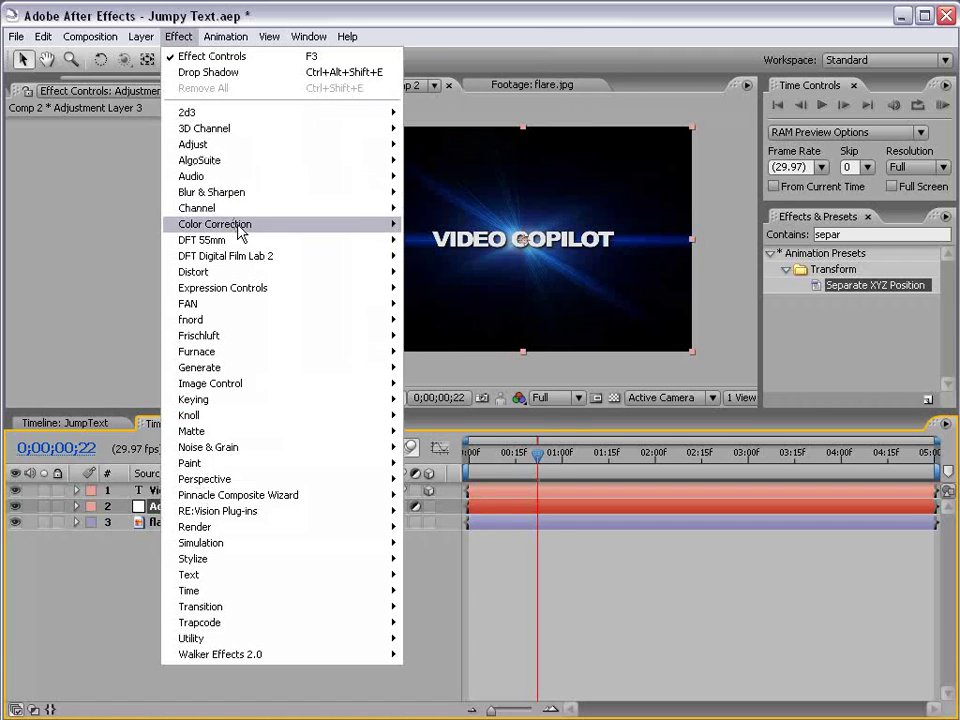
pyautogui.moveTo(240, 228)
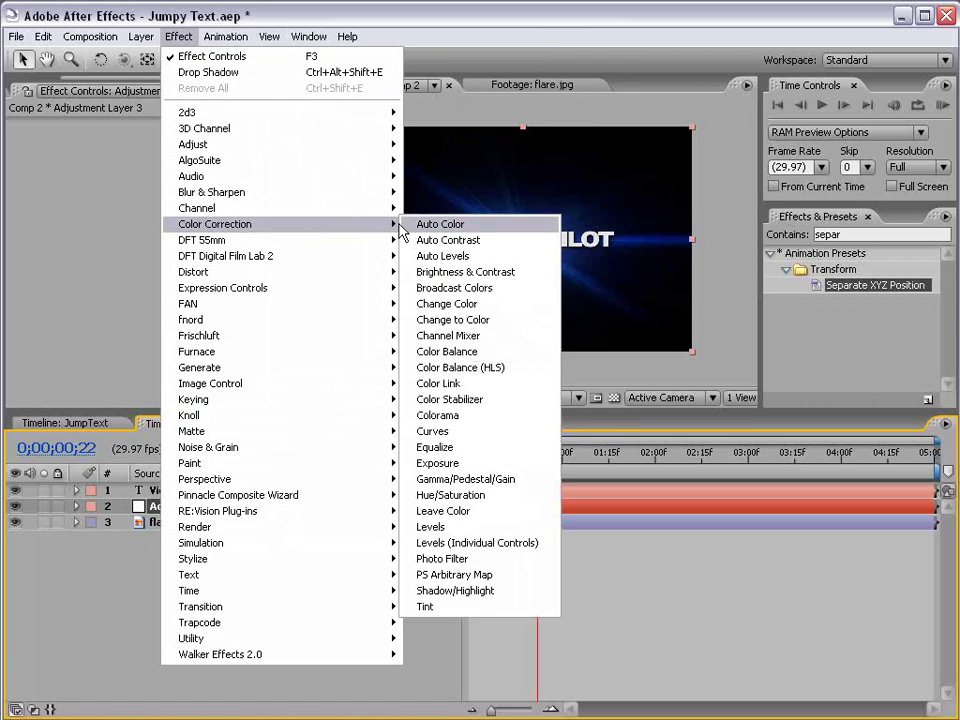
pyautogui.click(474, 441)
pyautogui.moveTo(146, 250); pyautogui.dragTo(107, 241)
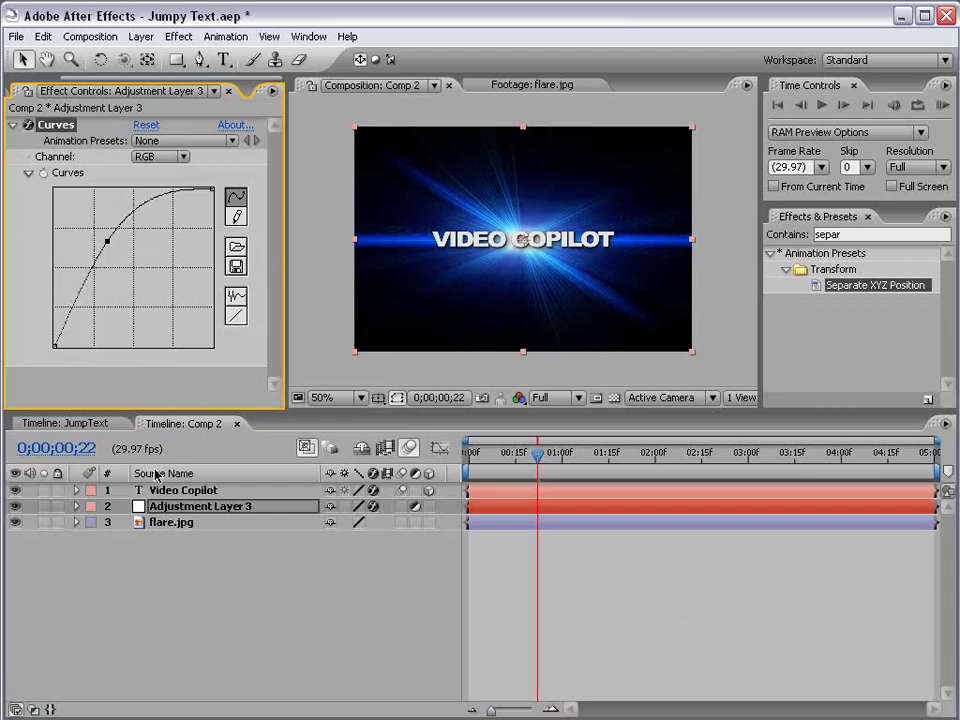
# - Set Adjustment Layer 3's Opacity to 50%, drive it with wiggle(5,50), and scrub to check the flicker
pyautogui.click(180, 509)
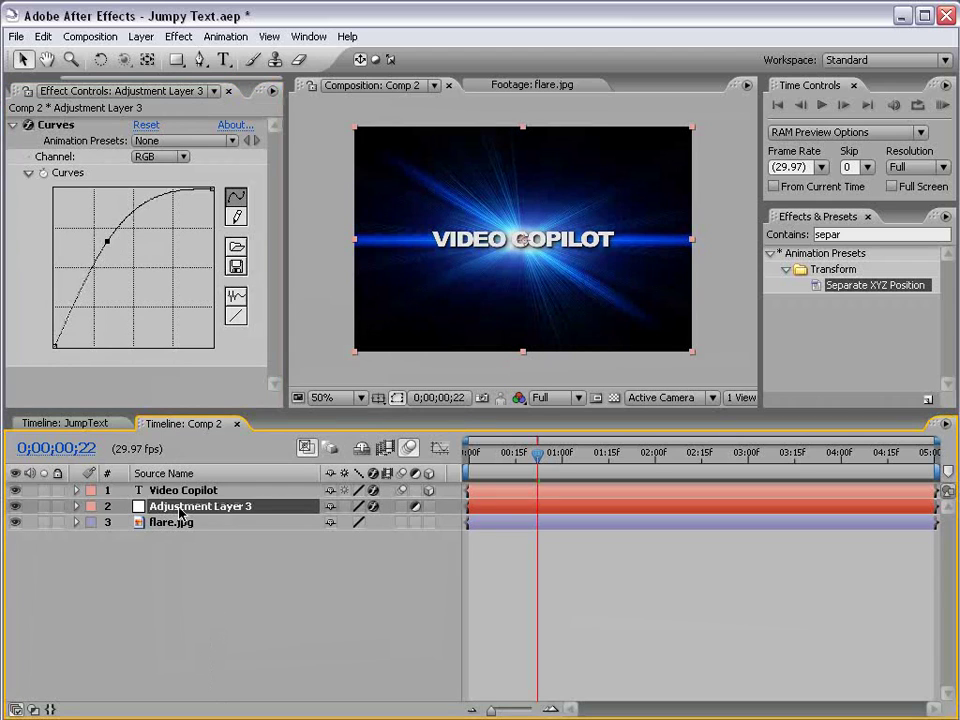
pyautogui.press('t')
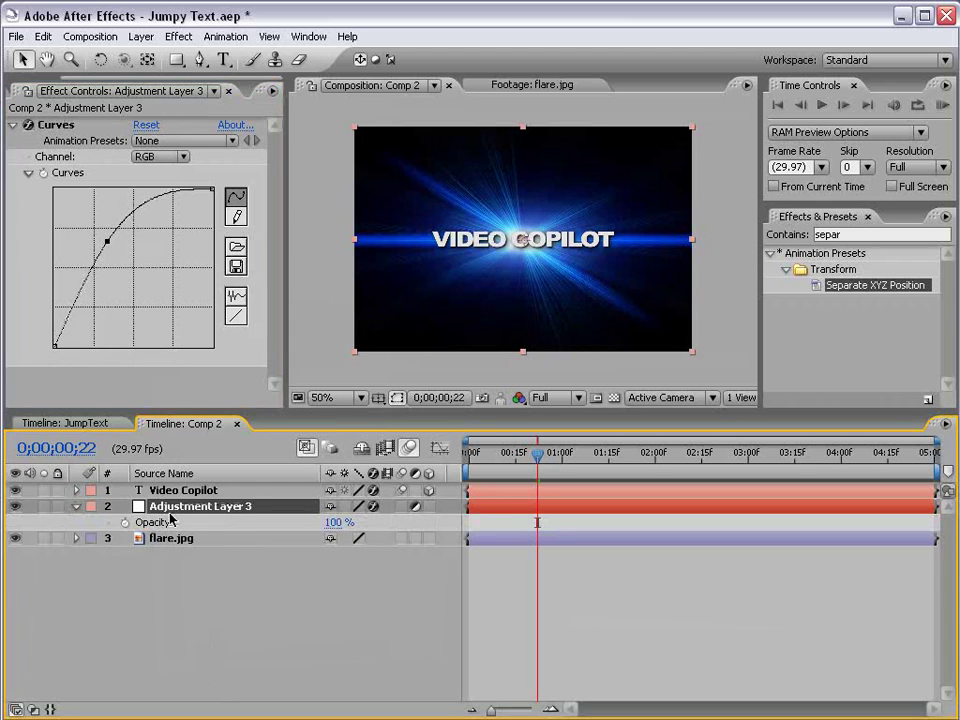
pyautogui.click(333, 523)
pyautogui.write('50')
pyautogui.press('Return')
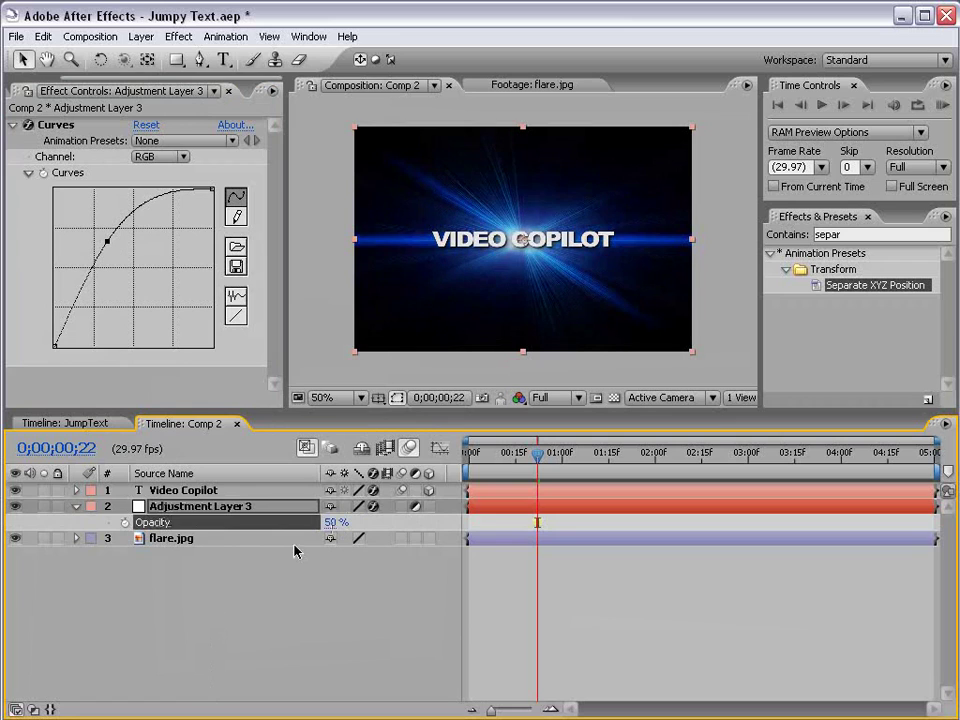
pyautogui.keyDown('alt'); pyautogui.click(124, 522); pyautogui.keyUp('alt')
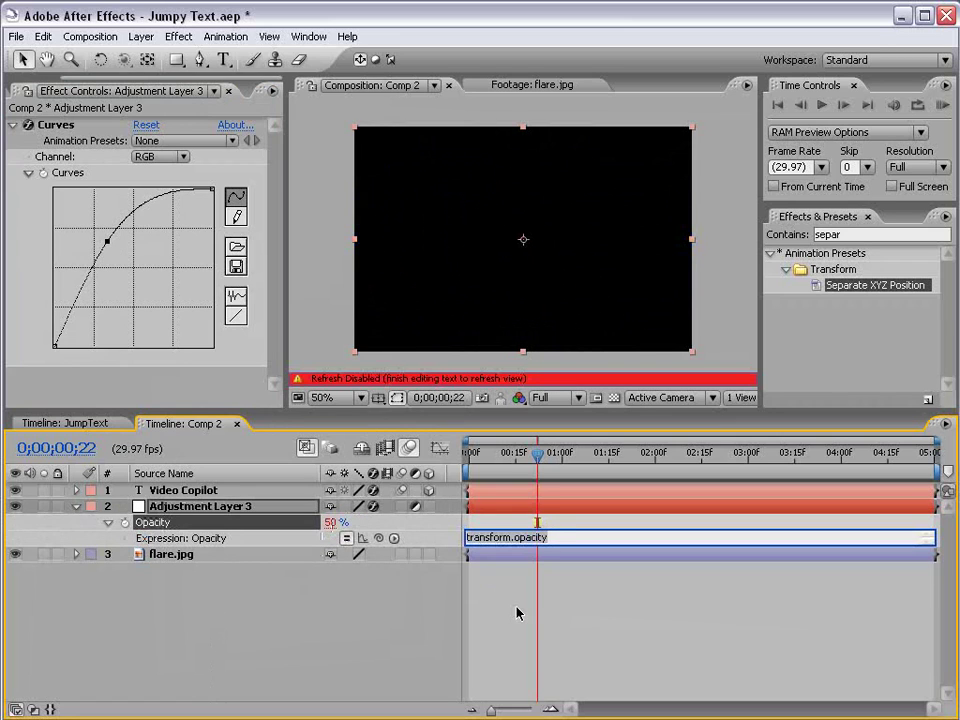
pyautogui.write('wiggle(5,50')
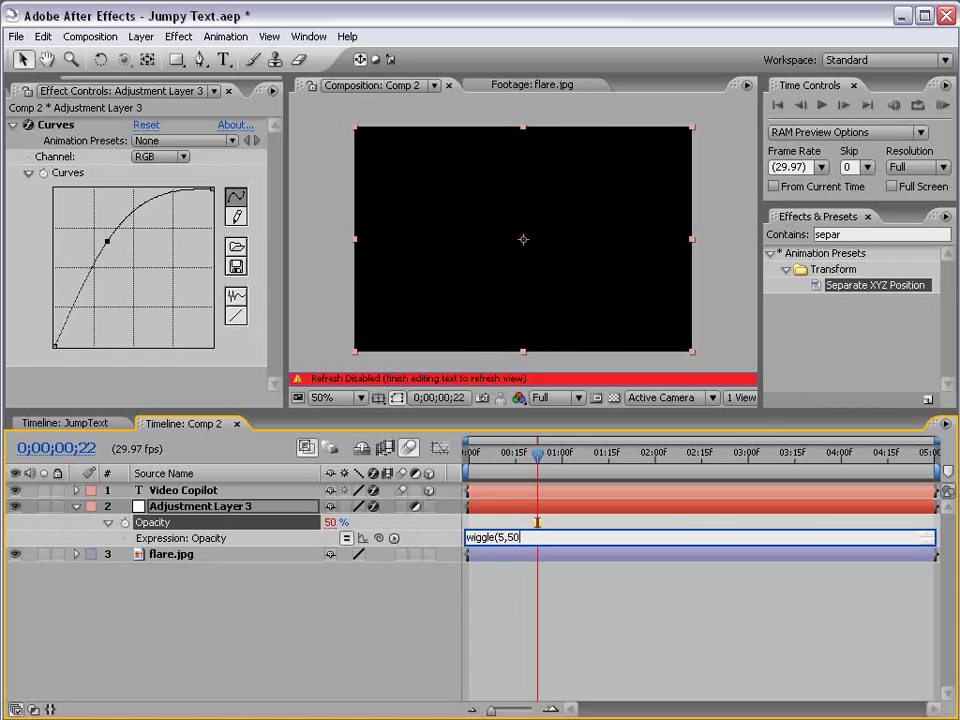
pyautogui.write(')')
pyautogui.click(540, 600)
pyautogui.moveTo(537, 455); pyautogui.dragTo(741, 467)
# - Add a wiggle(5,20) expression to flare.jpg's Scale and scrub to watch it pulse
pyautogui.click(76, 506)
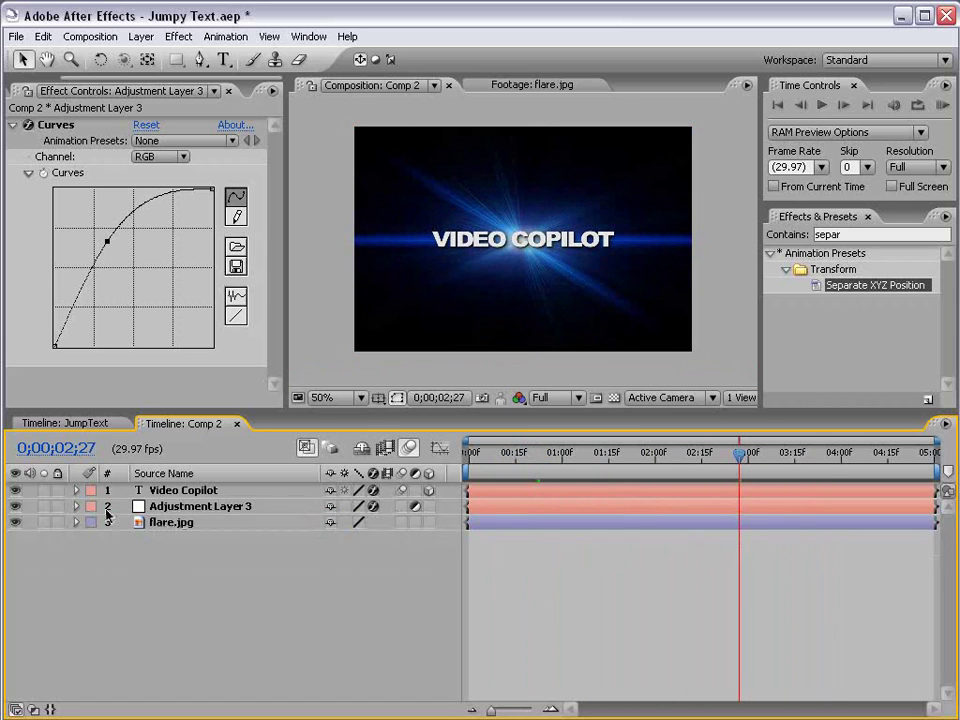
pyautogui.click(155, 522)
pyautogui.press('s')
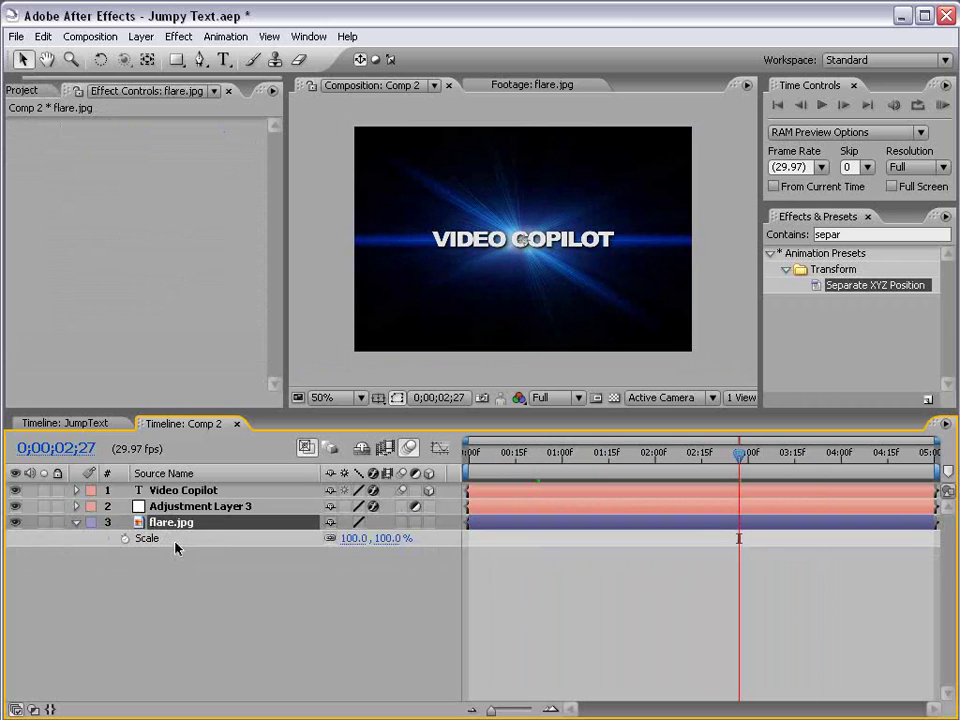
pyautogui.keyDown('alt'); pyautogui.click(124, 538); pyautogui.keyUp('alt')
pyautogui.write('w')
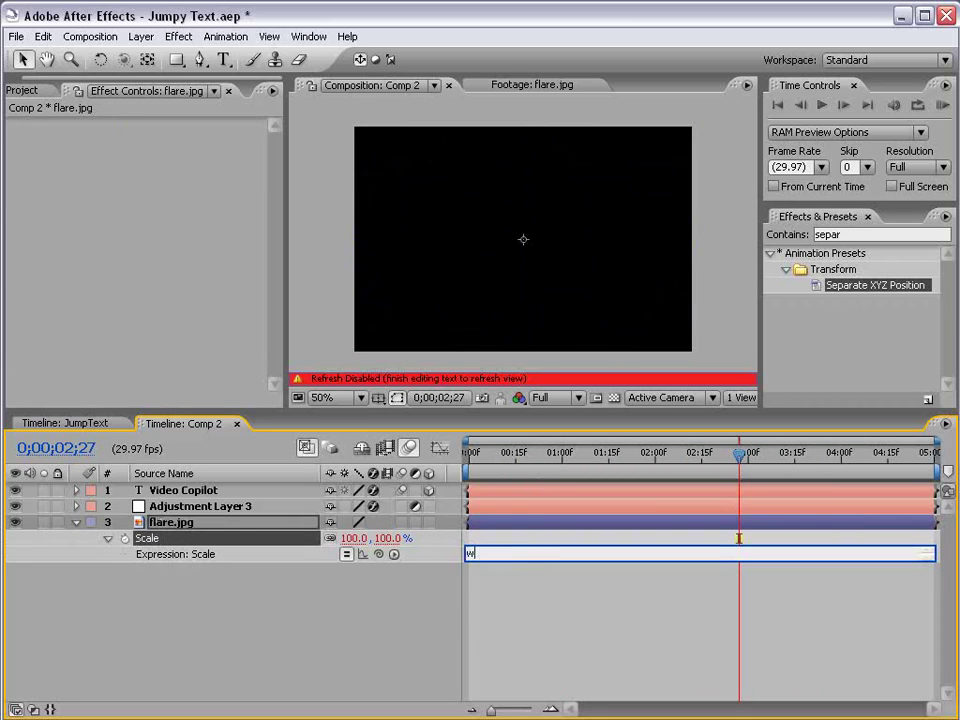
pyautogui.write('iggle(5,20')
pyautogui.click(600, 616)
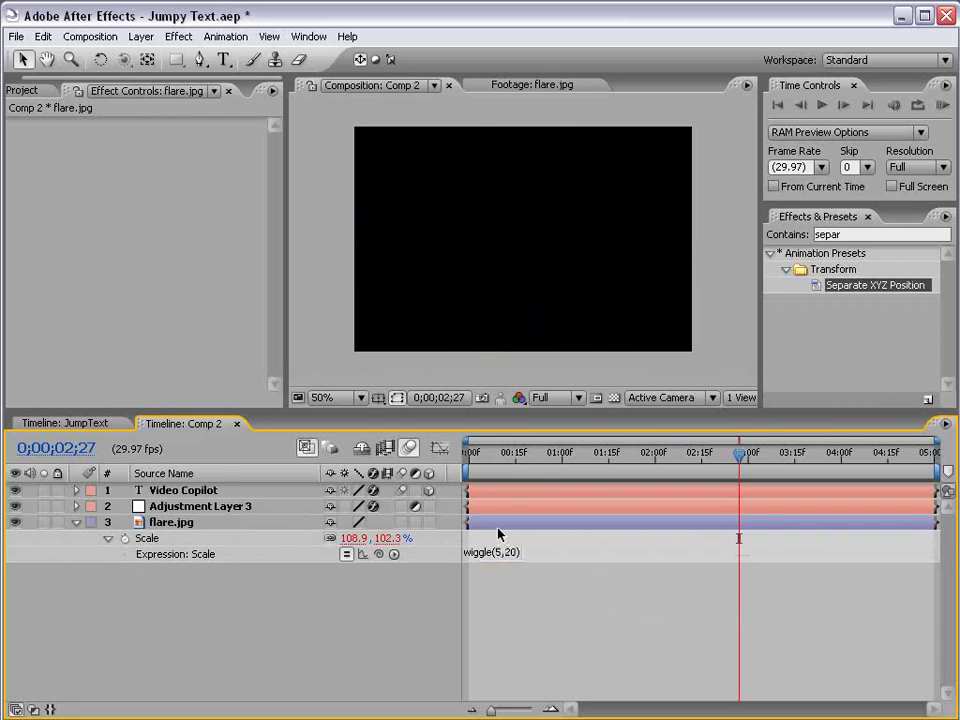
pyautogui.moveTo(580, 452); pyautogui.dragTo(677, 462)
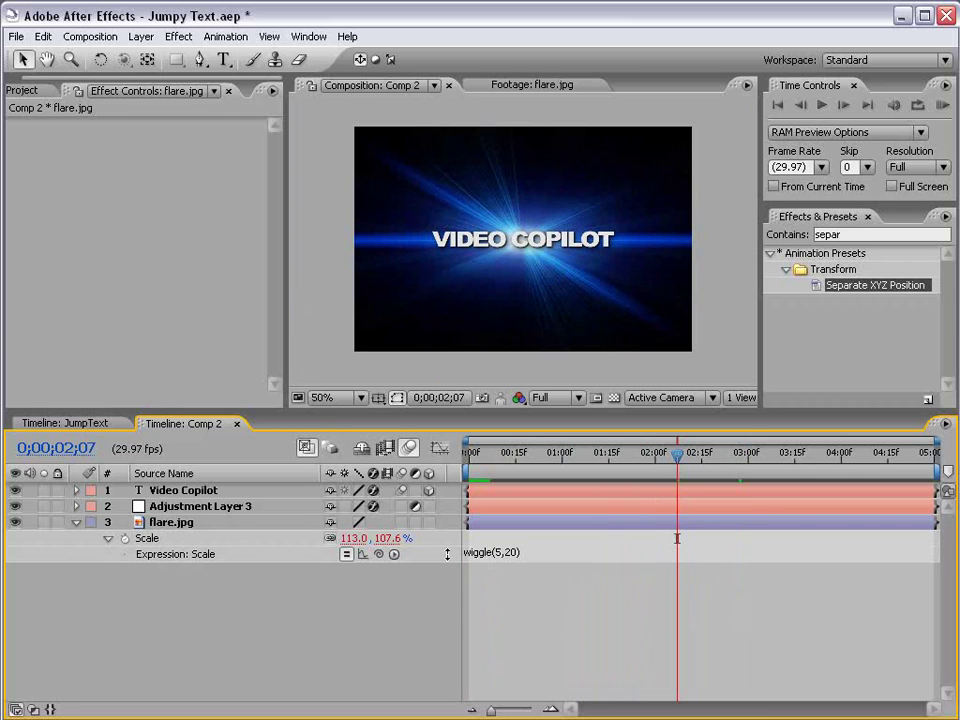
pyautogui.click(506, 554)
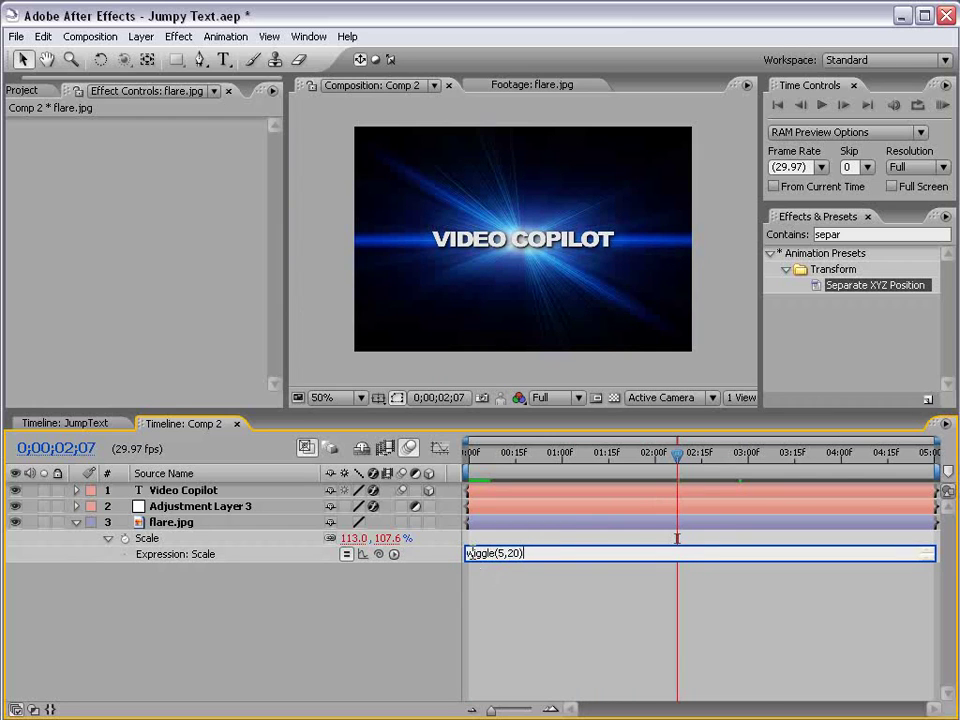
# - Rewrite the Scale expression as s=wiggle(5,20)[0]; [s,s] so both axes match
pyautogui.press('Return')
pyautogui.press('Return')
pyautogui.press('Return')
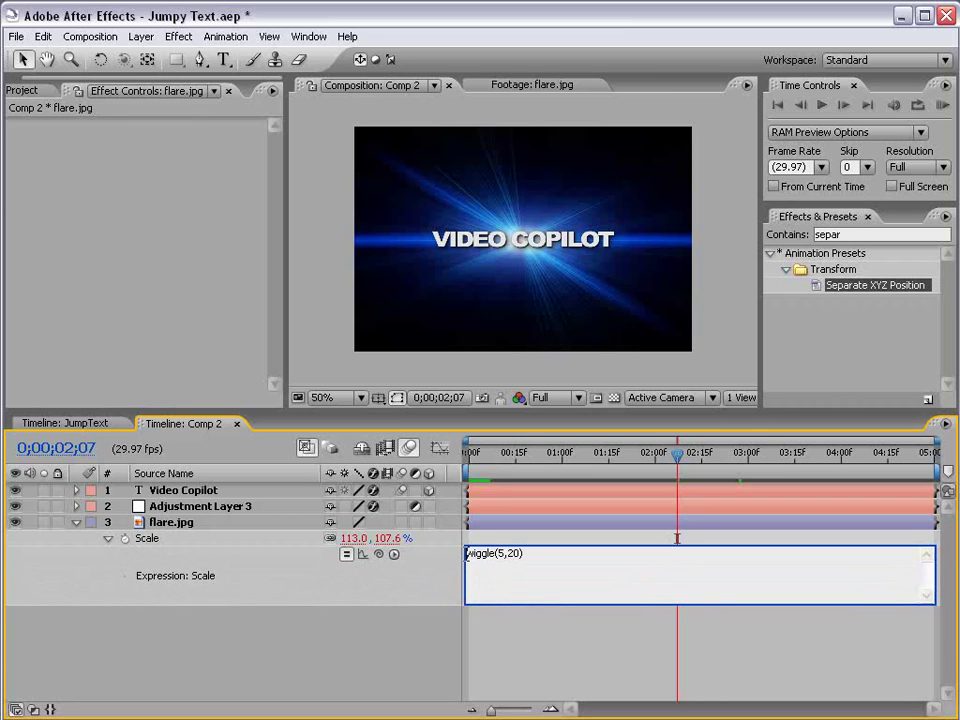
pyautogui.write('s=')
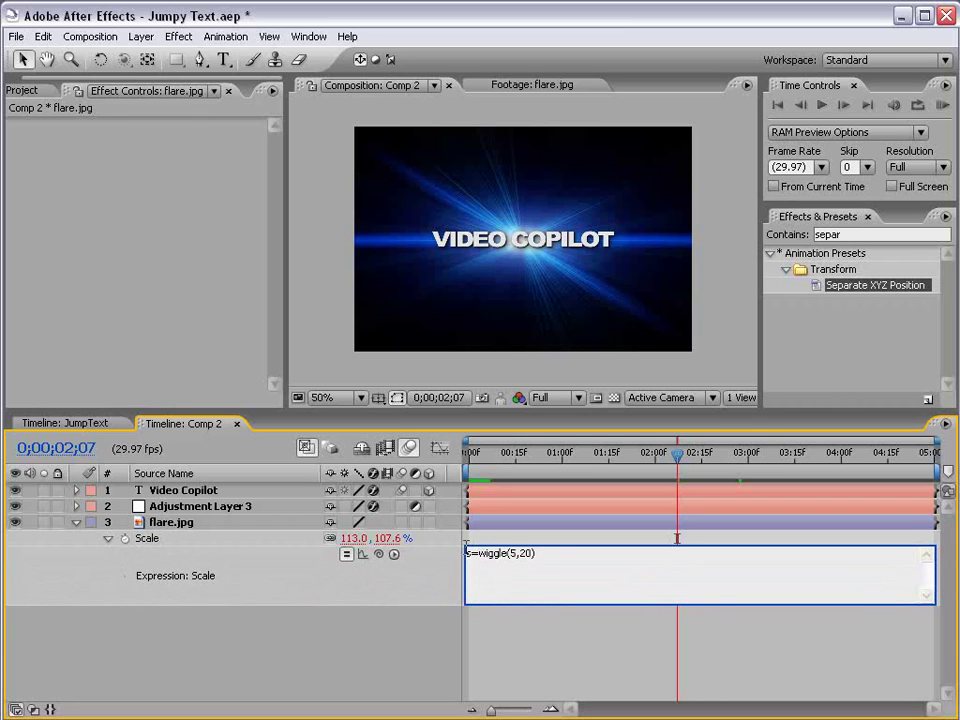
pyautogui.click(556, 554)
pyautogui.press('Return')
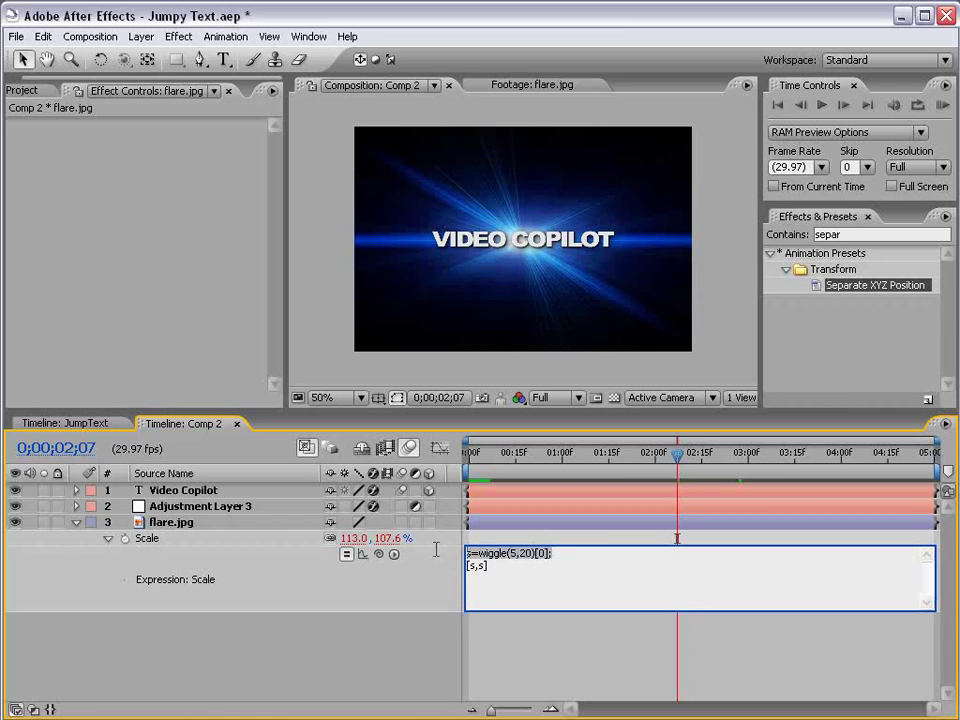
pyautogui.click(506, 639)
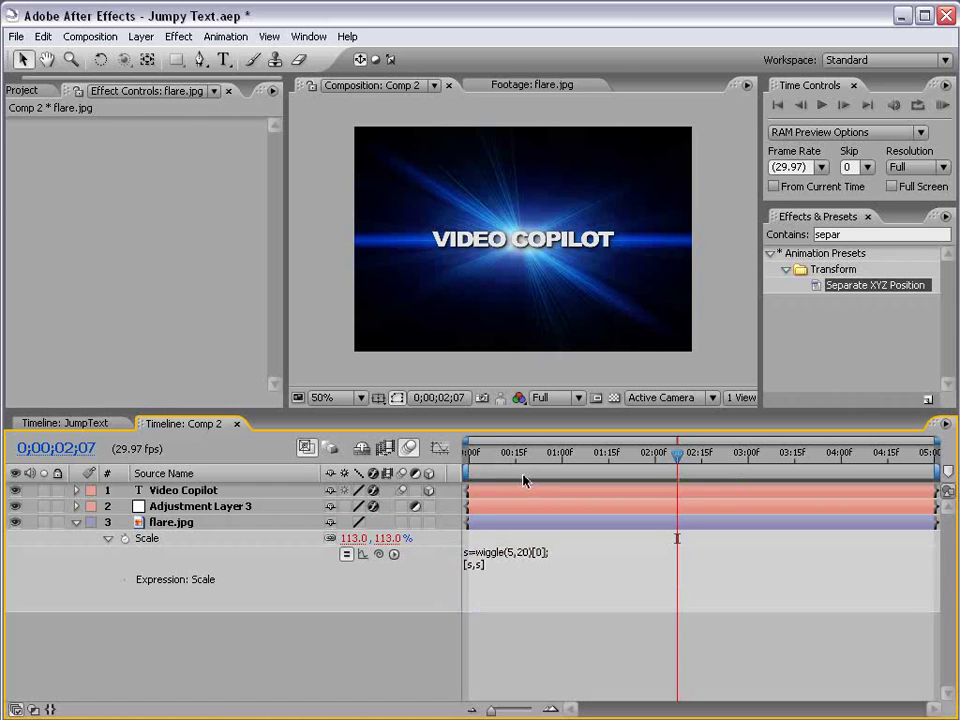
# - Preview the animation, raise the flare's scale wiggle amount from 20 to 40, and switch to desert2
pyautogui.press('KP_0')
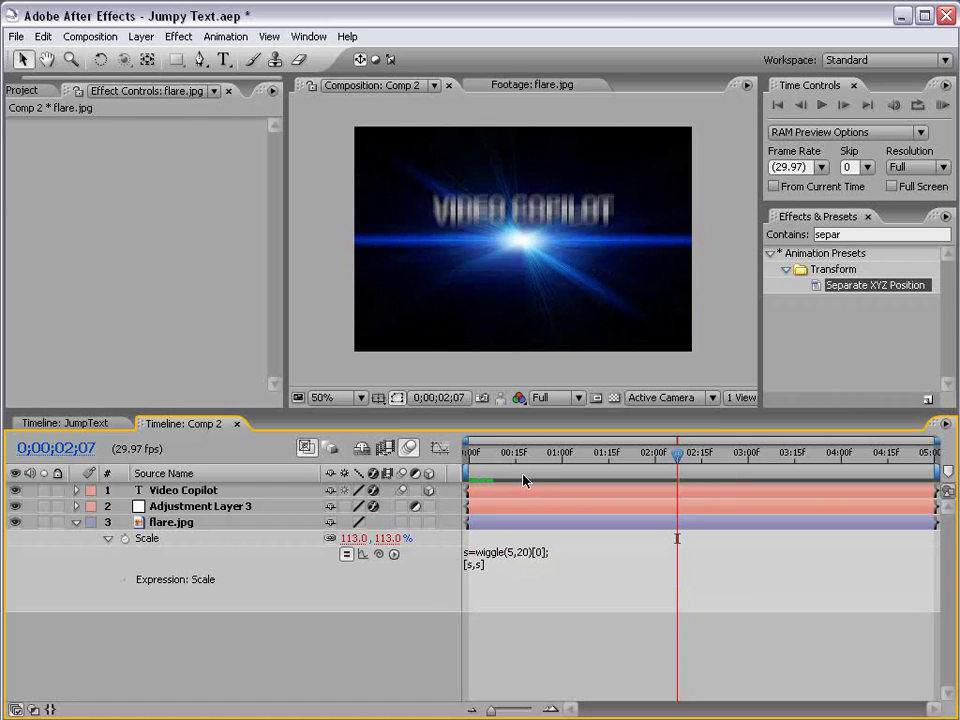
pyautogui.click(497, 560)
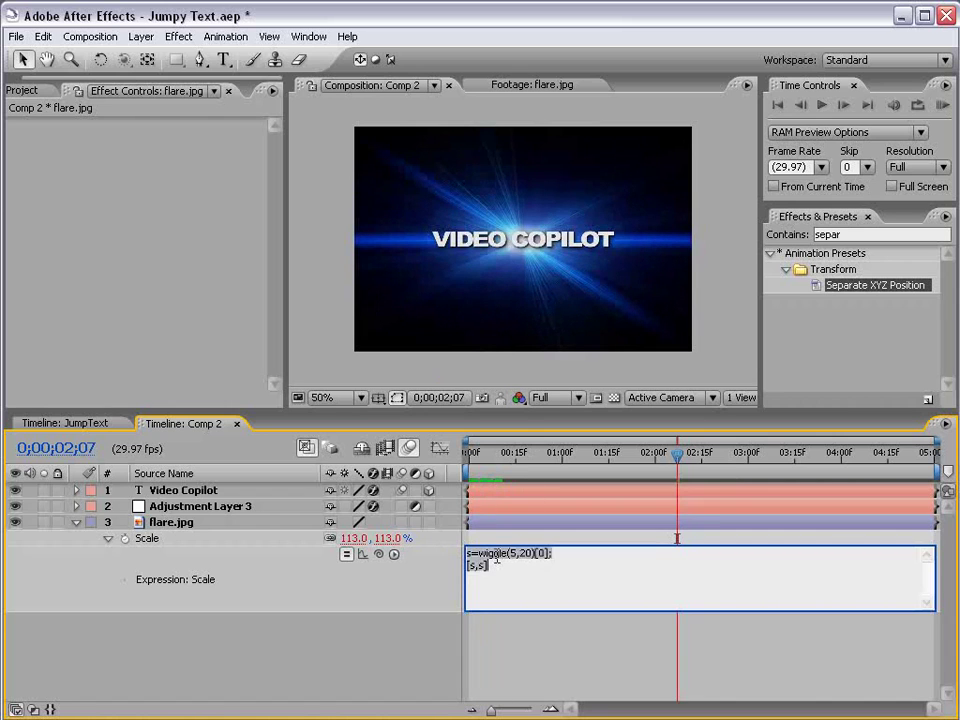
pyautogui.doubleClick(525, 553)
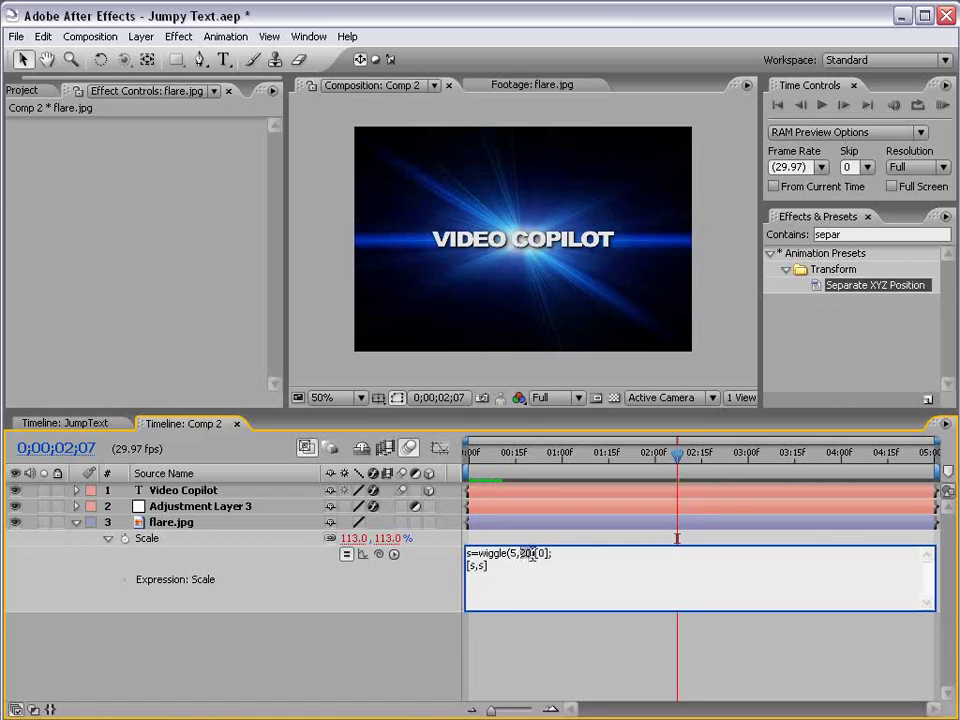
pyautogui.write('40')
pyautogui.press('KP_Enter')
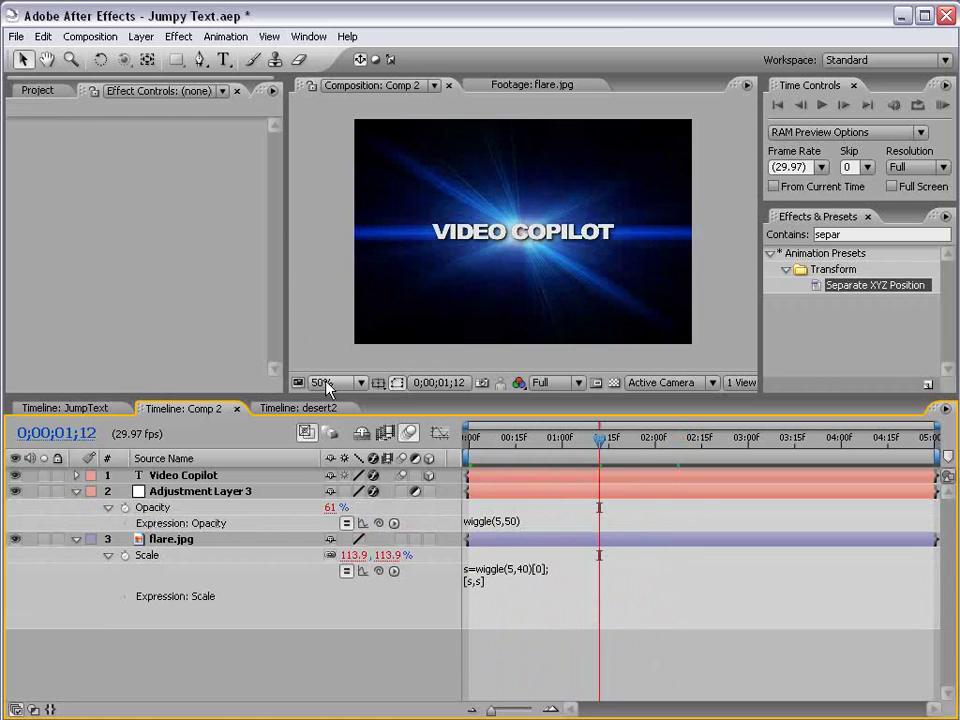
pyautogui.click(300, 408)
# - Bring up the desert2 timeline, whose amount slider falls to 0.00 by about frame 15
pyautogui.click(300, 408)
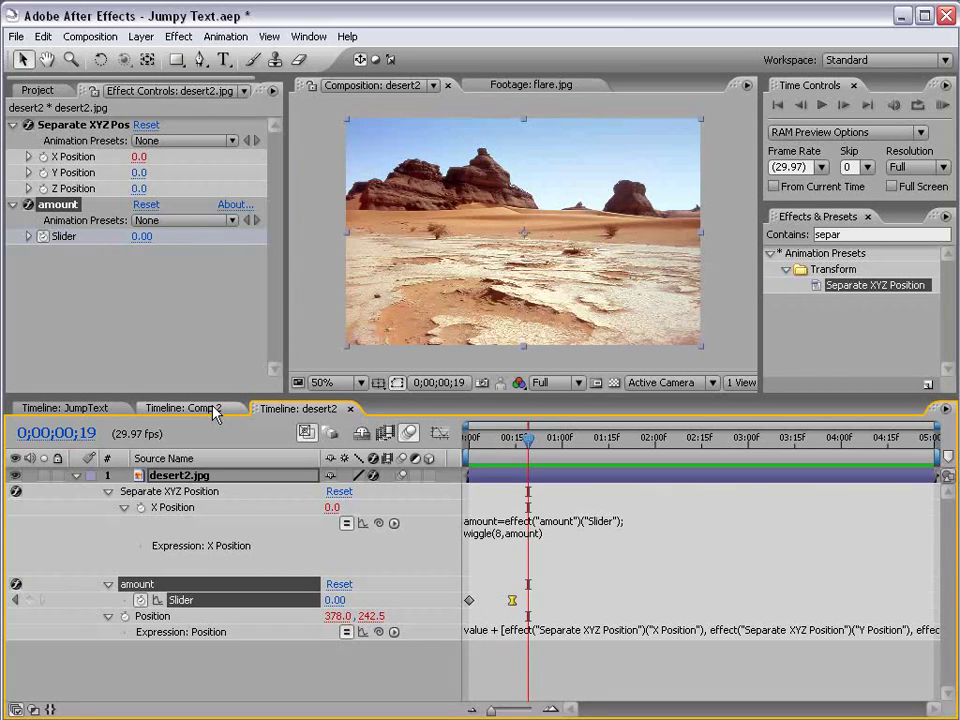
pyautogui.click(215, 411)
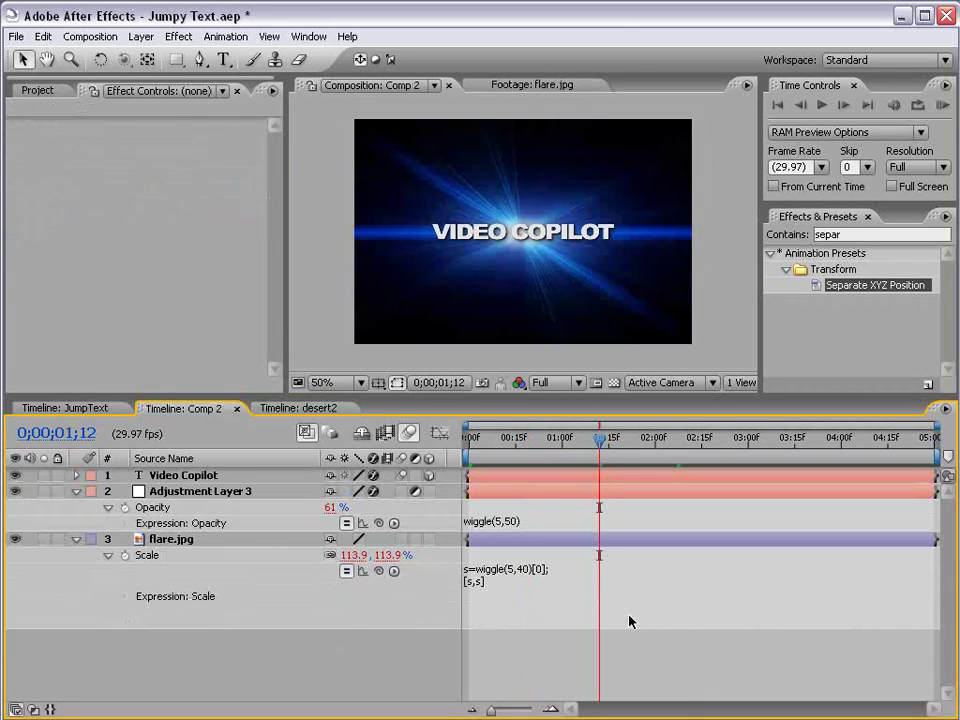